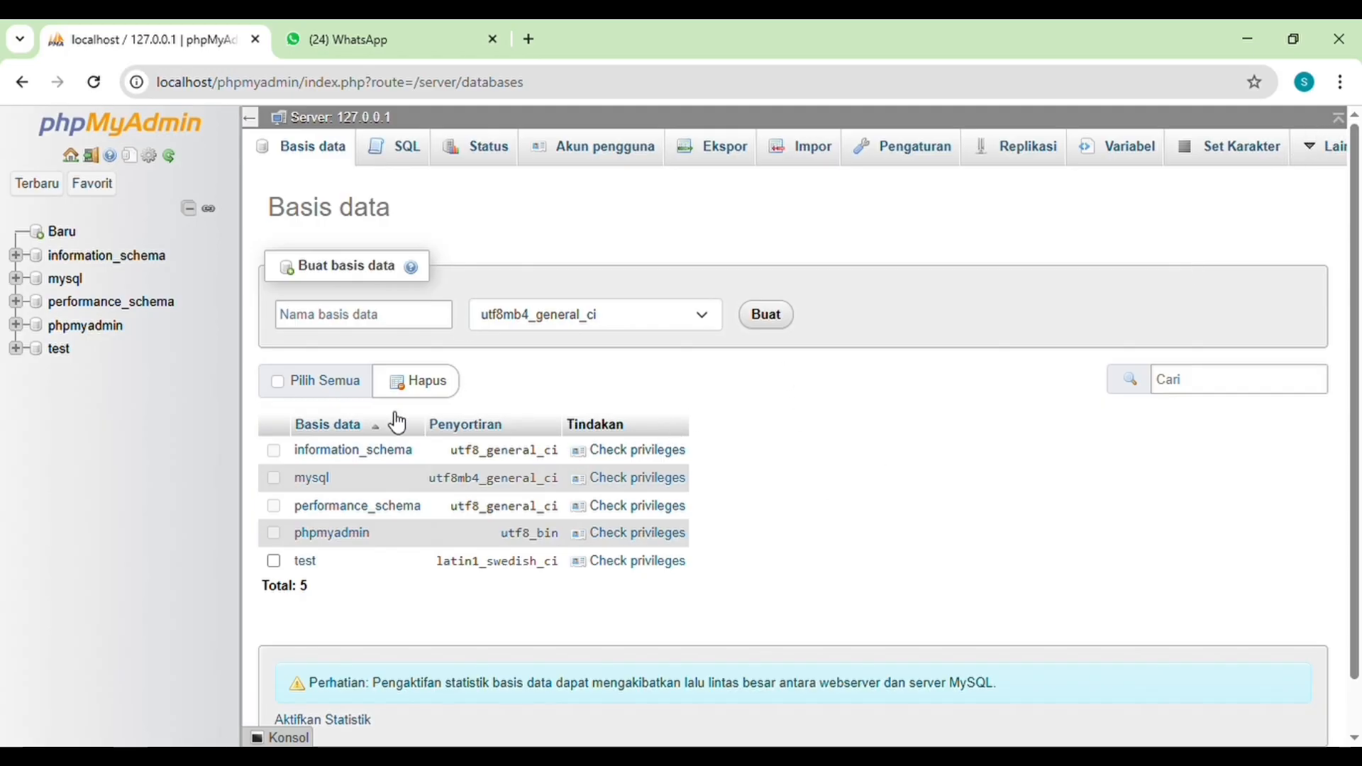
Step: Create a new database named RINA with the utf8mb4_general_ci collation
left_click(365, 320)
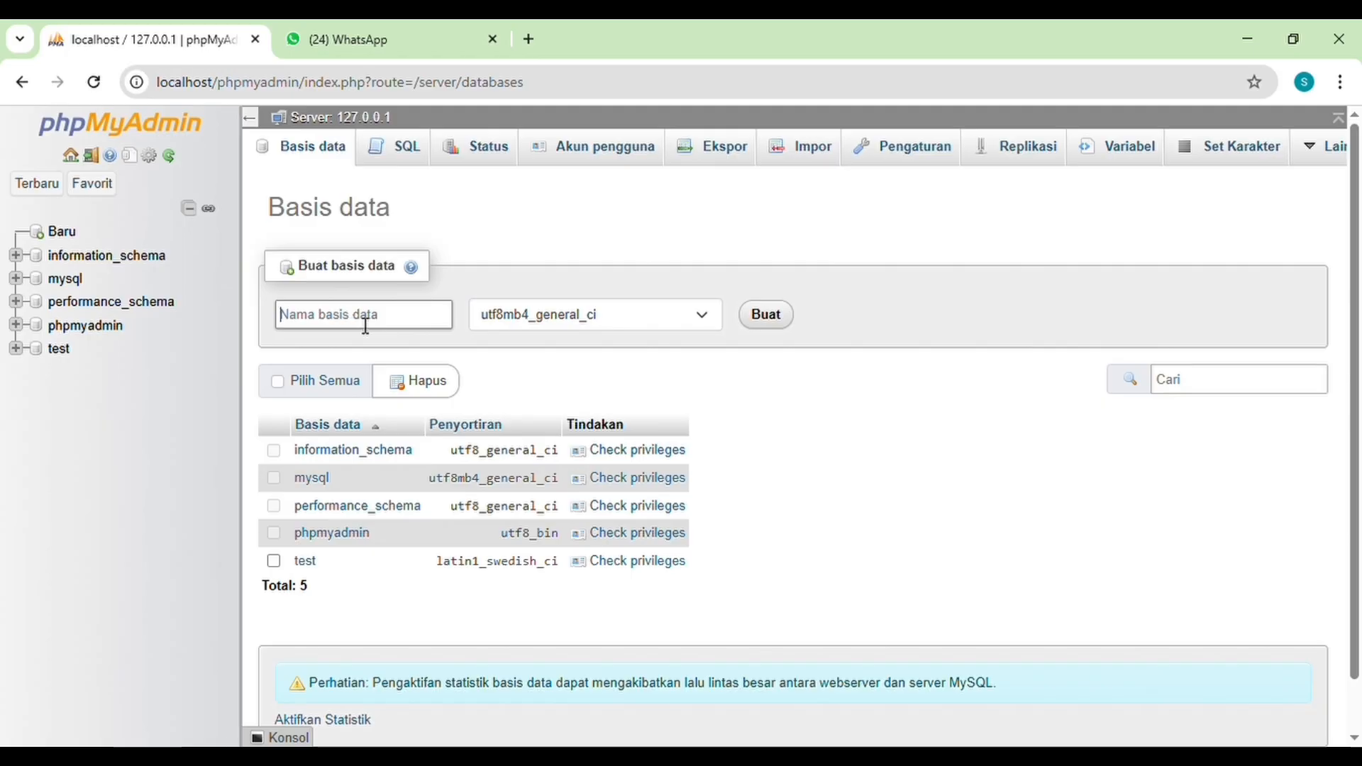
type("RINA")
left_click(766, 317)
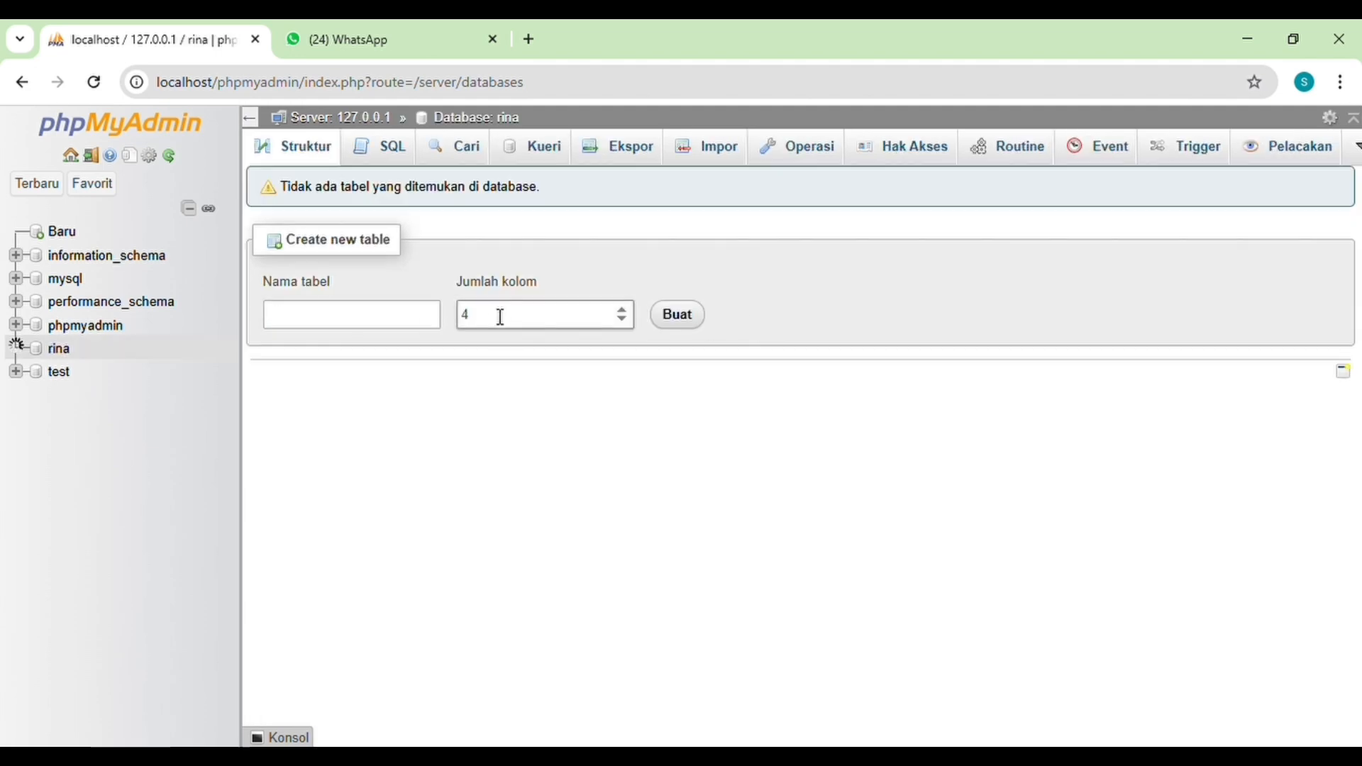
Step: Start a new table named JULIA with 7 columns in the new database
left_click(407, 316)
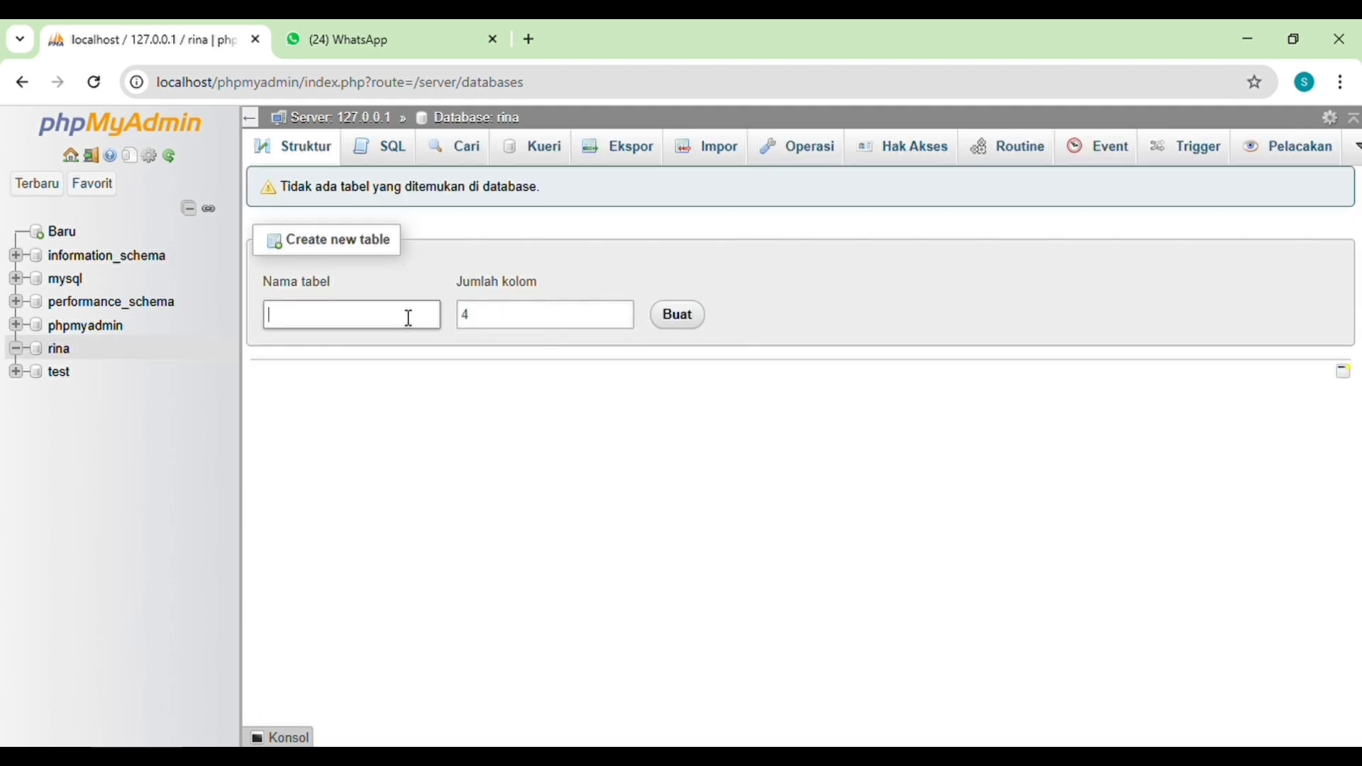
type("JULIA")
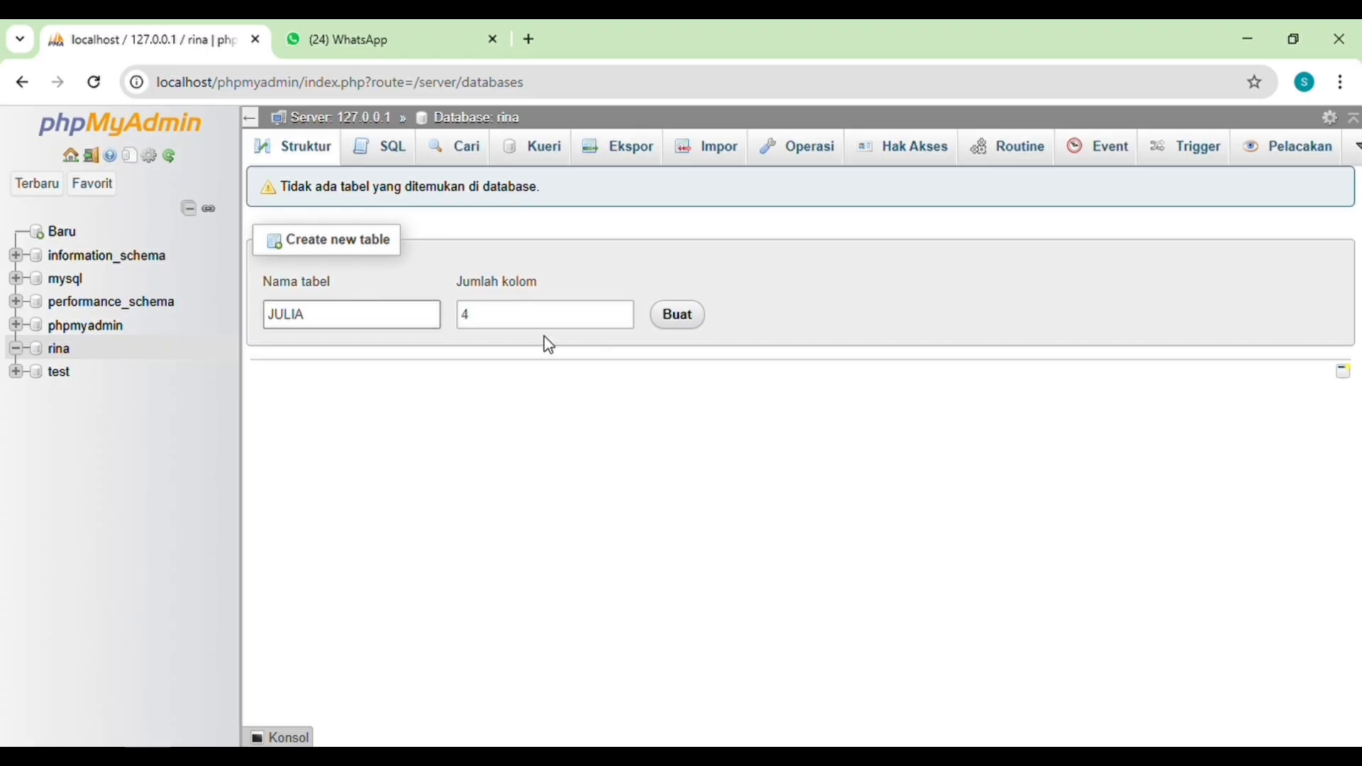
left_click(605, 327)
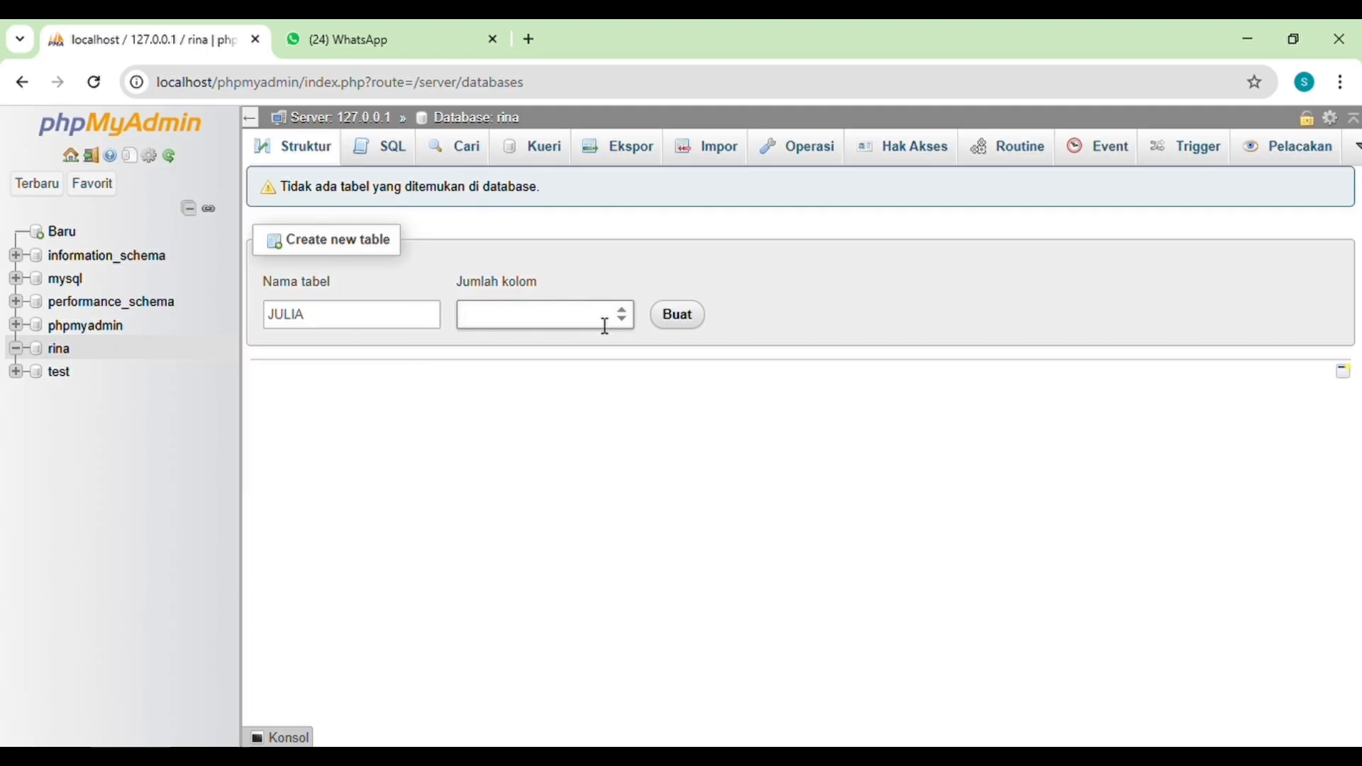
type("7")
left_click(680, 318)
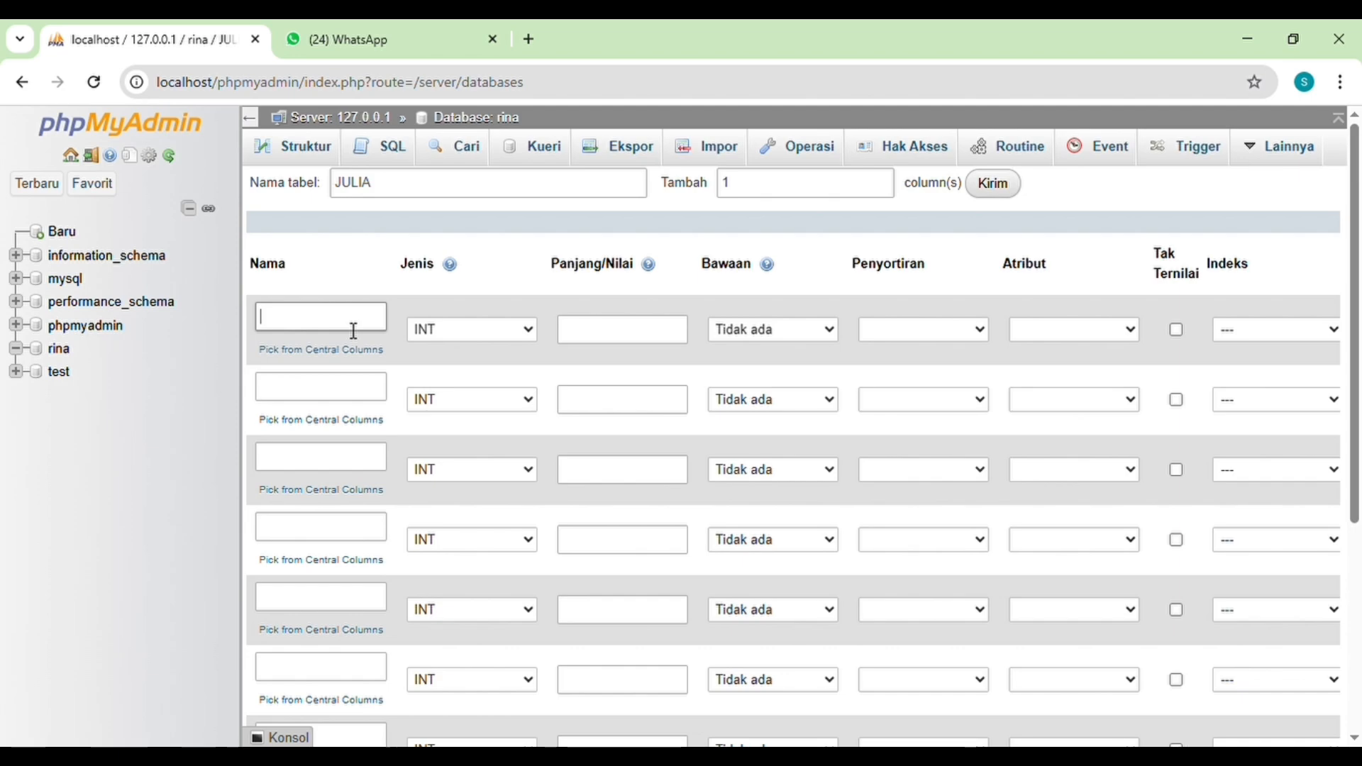
Step: Define the first column as ID with type INT and the second as NAMA with type VARCHAR
type("ID")
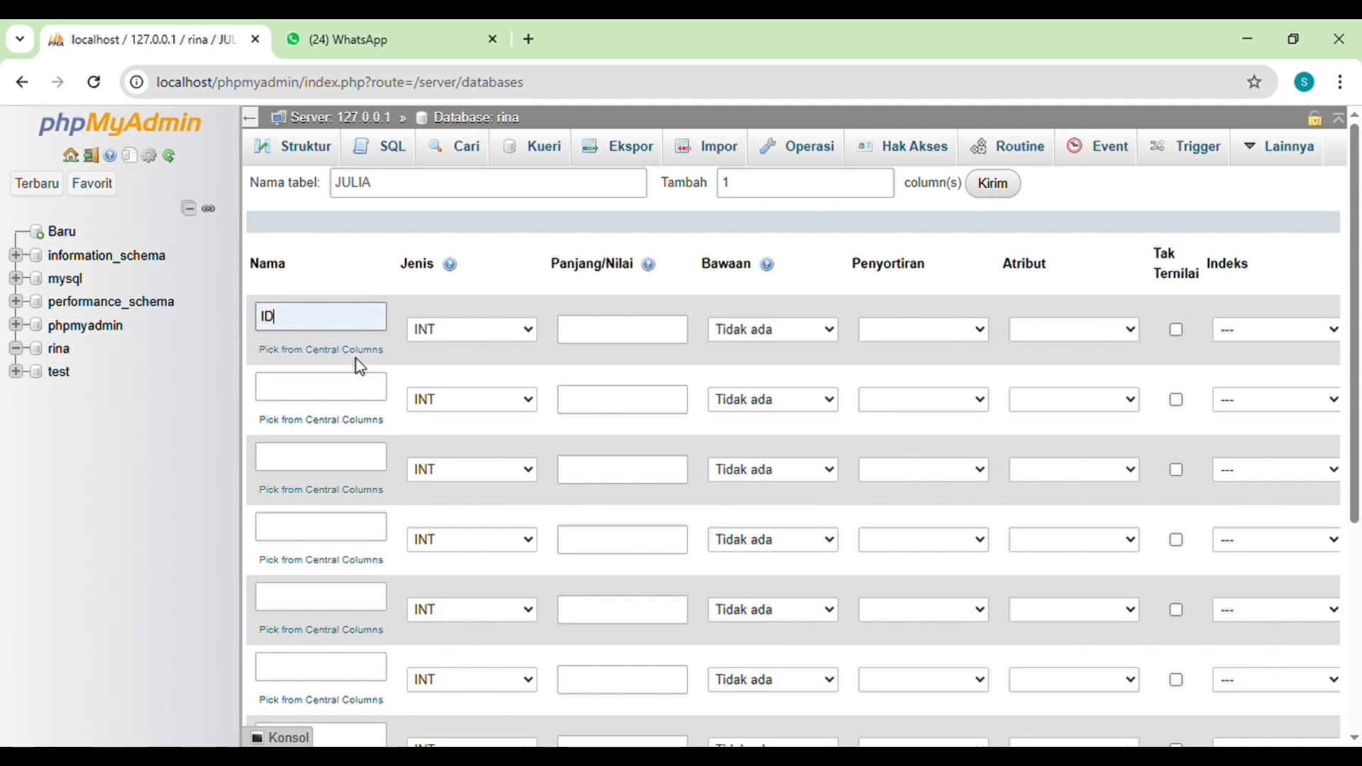
left_click(538, 340)
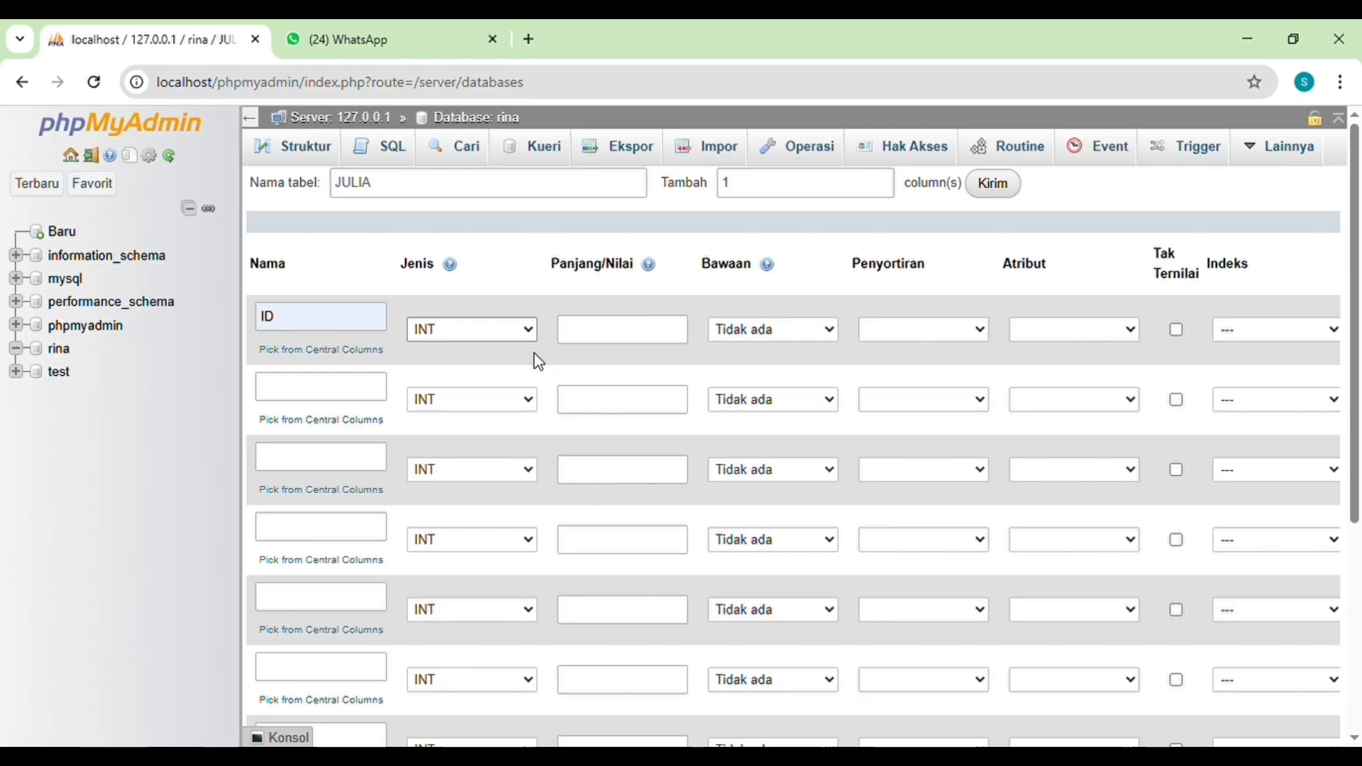
left_click(361, 394)
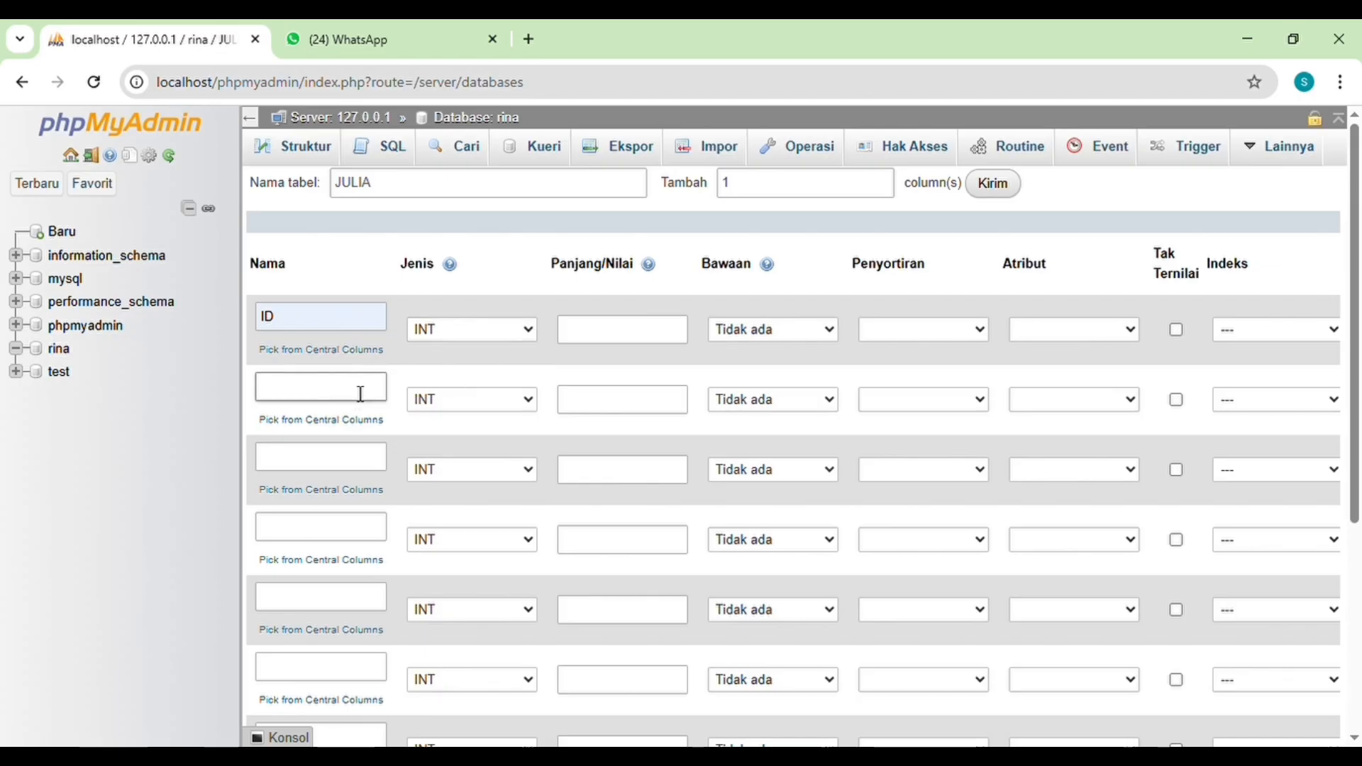
type("NAMA")
key("Tab")
key("v")
Step: Define the third column as JENIS KELAMIN with type ENUM and the fourth as TANGGAL LAHIR with type DATE
left_click(359, 461)
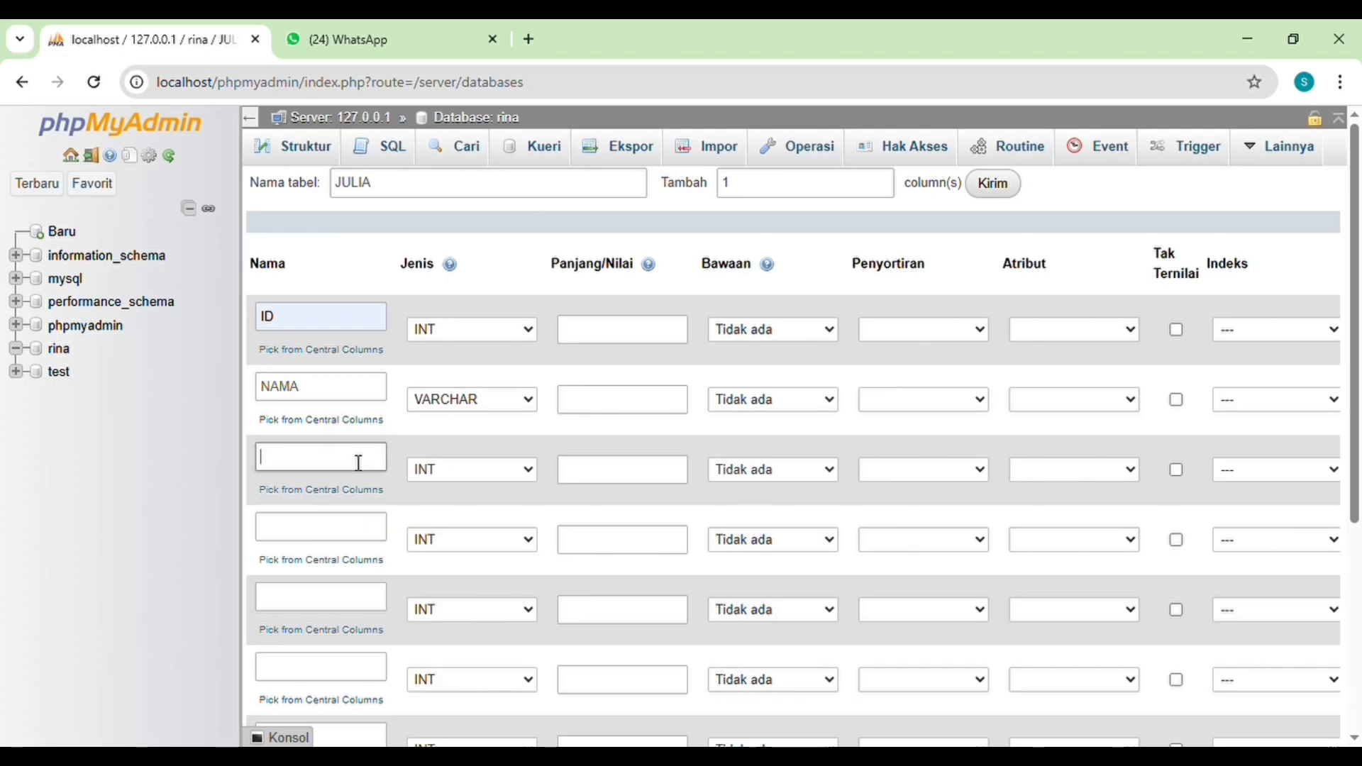
type("JENIS KELAMIN")
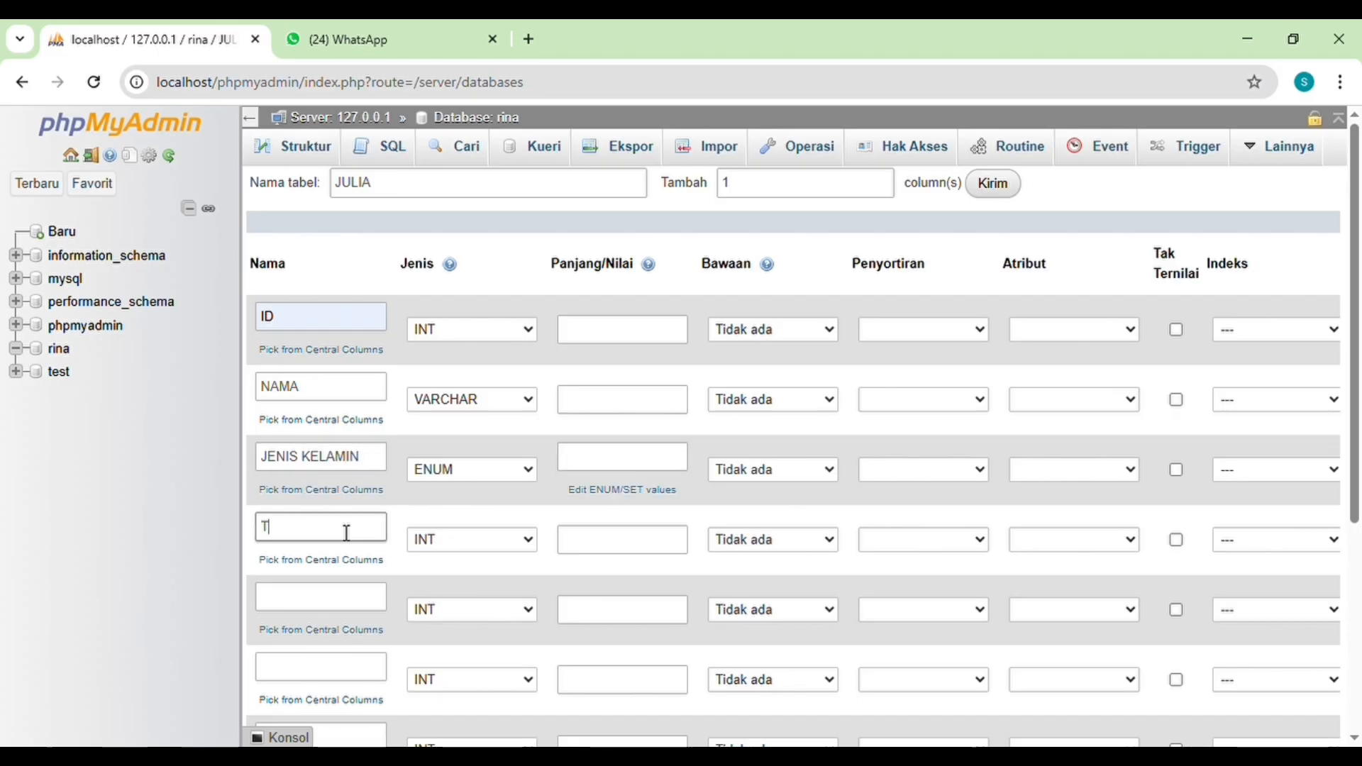
left_click(347, 533)
type("TANGGAL LAHIR")
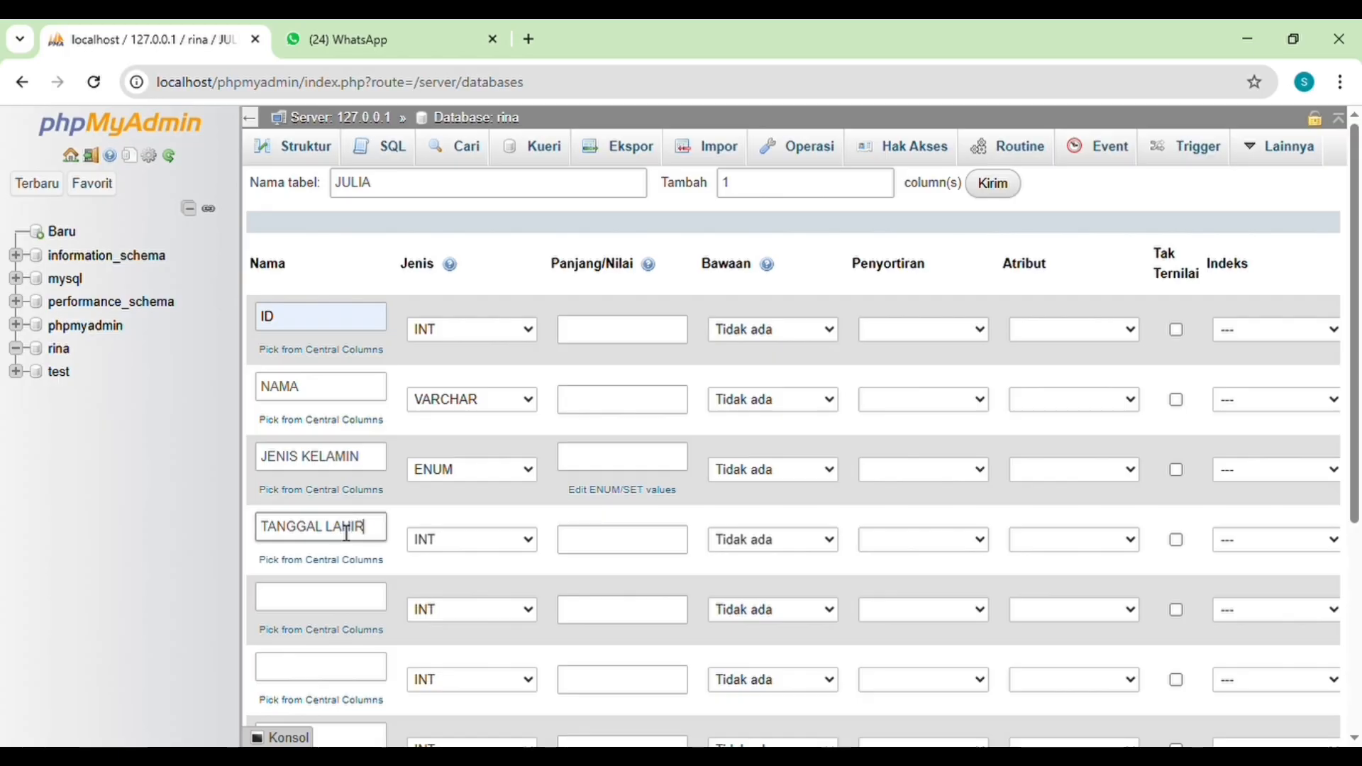
left_click(522, 540)
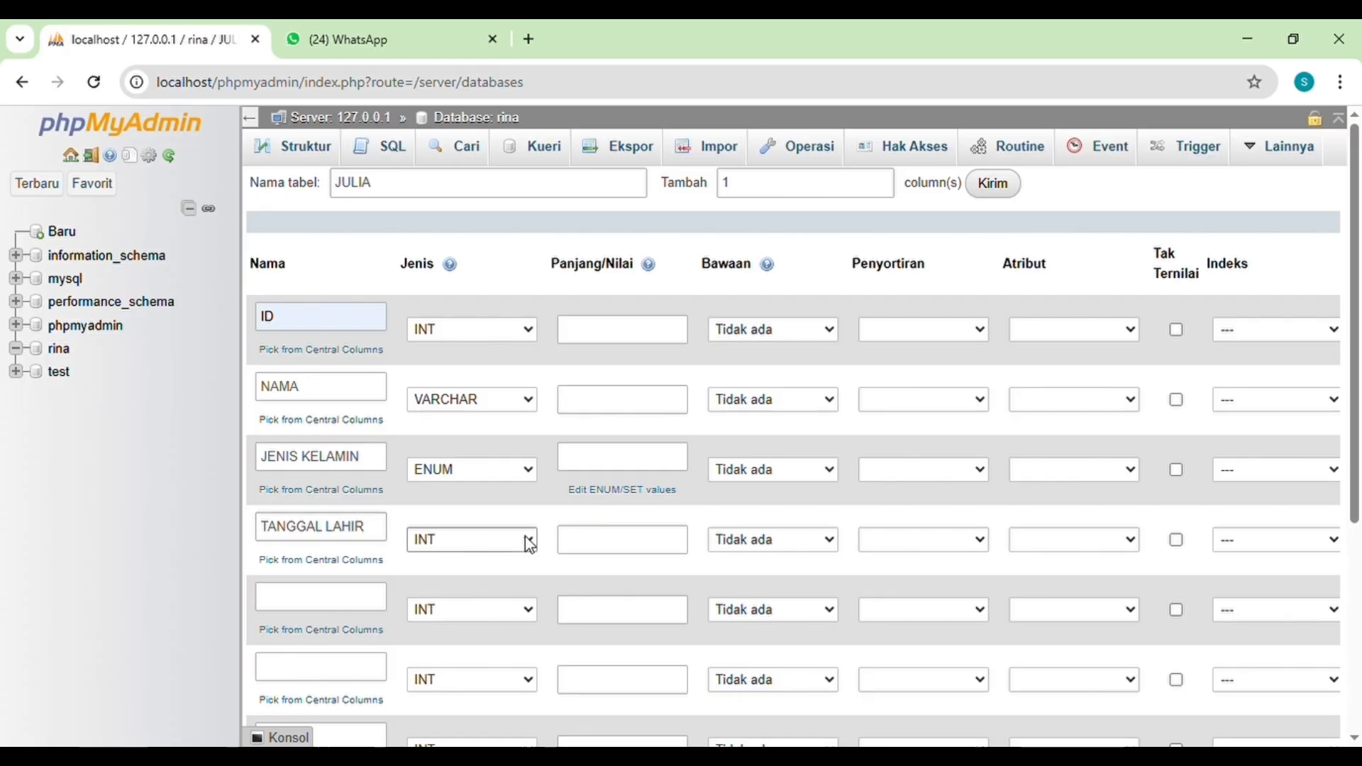
left_click(508, 137)
Step: Define the fifth column as FAKULTAS and the sixth as PRODI, both with type ENUM
left_click(329, 604)
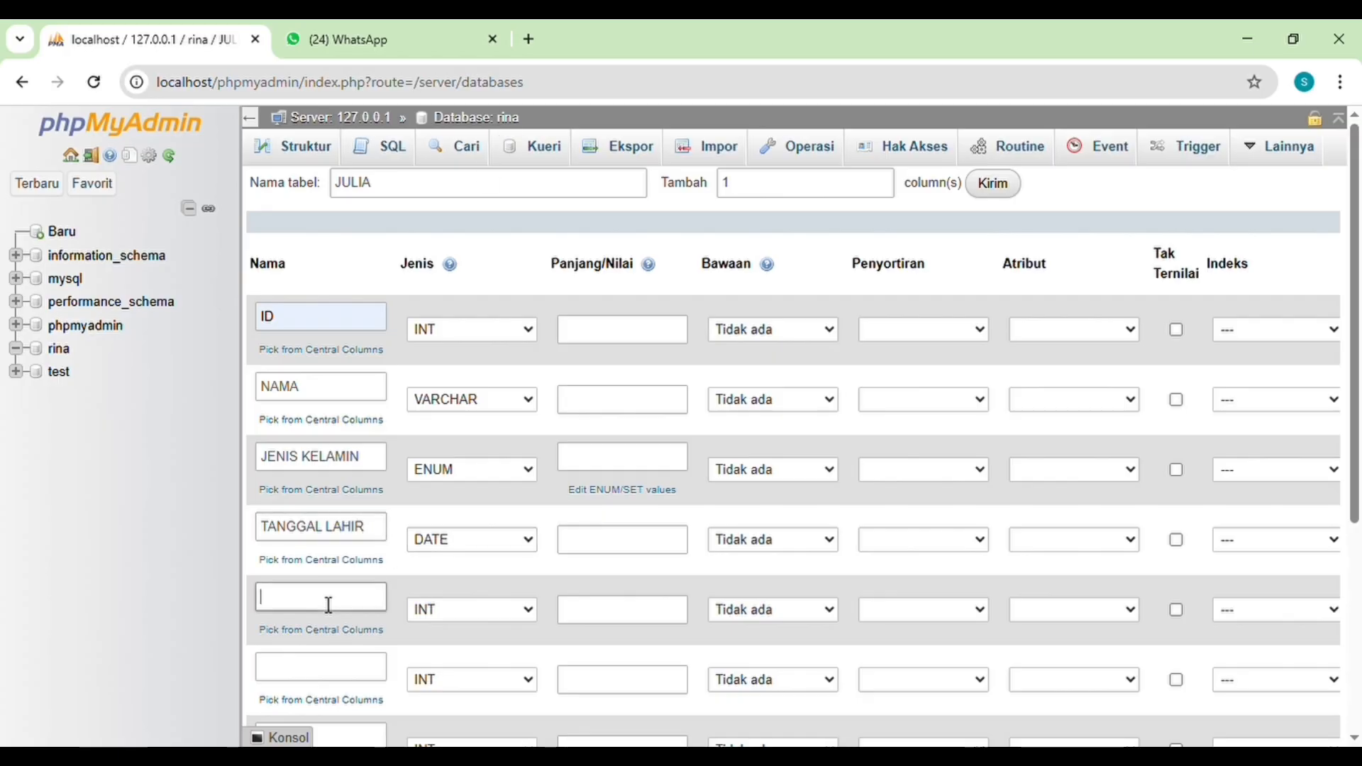
type("FAKULTAS")
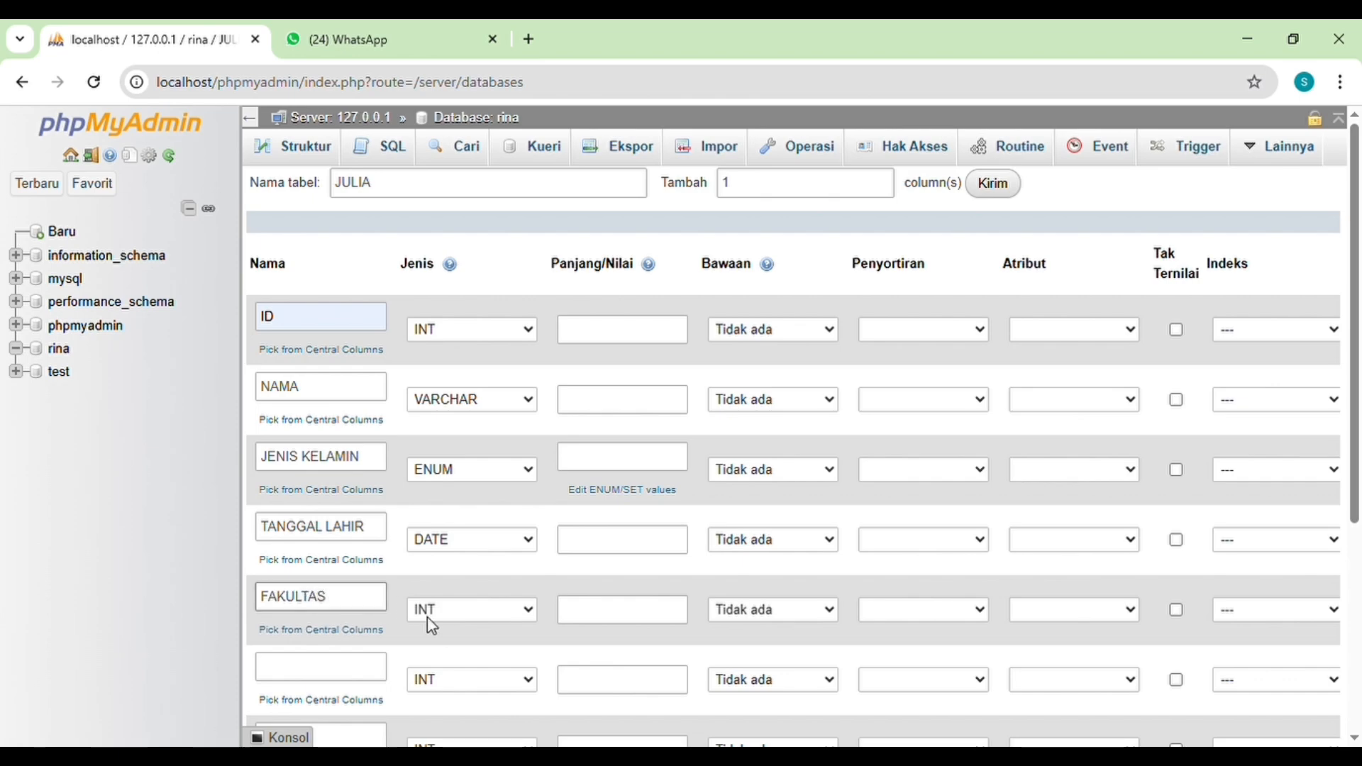
left_click(346, 678)
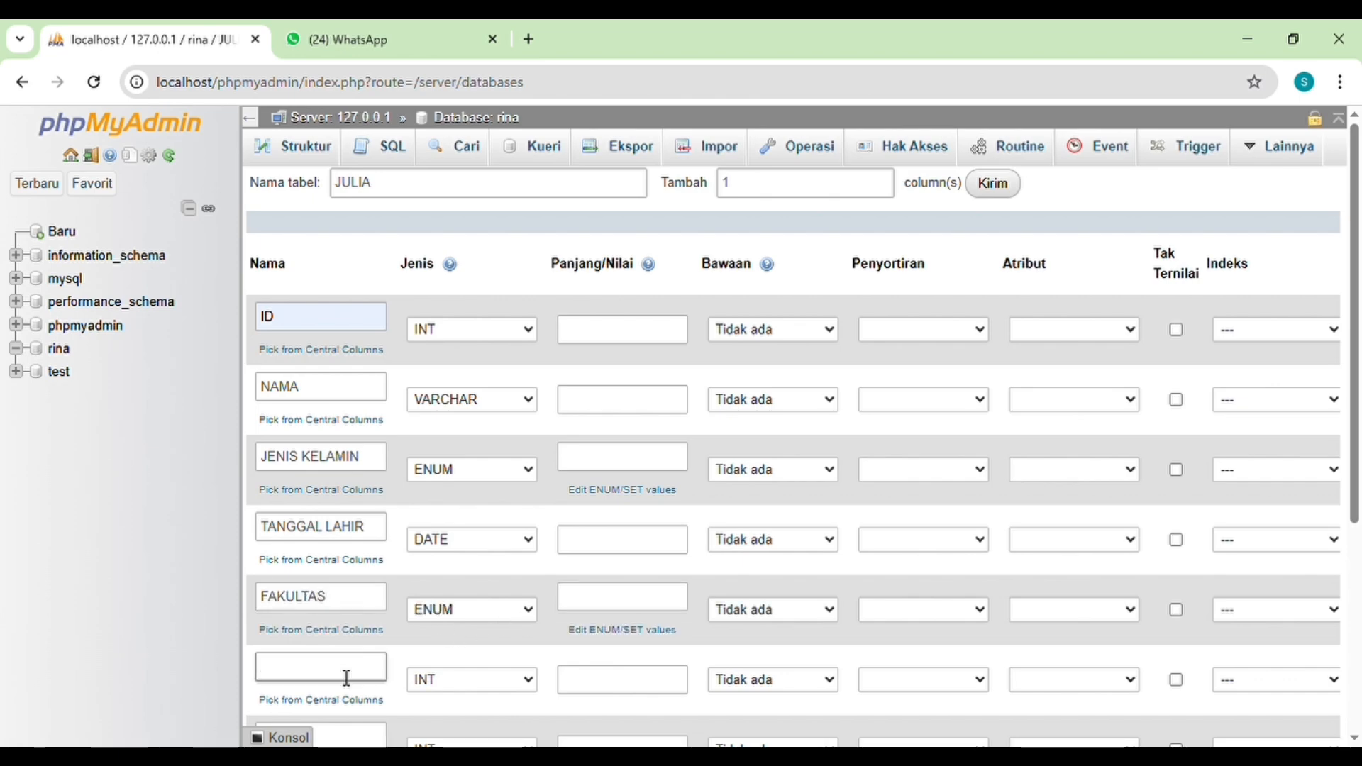
type("PRODI")
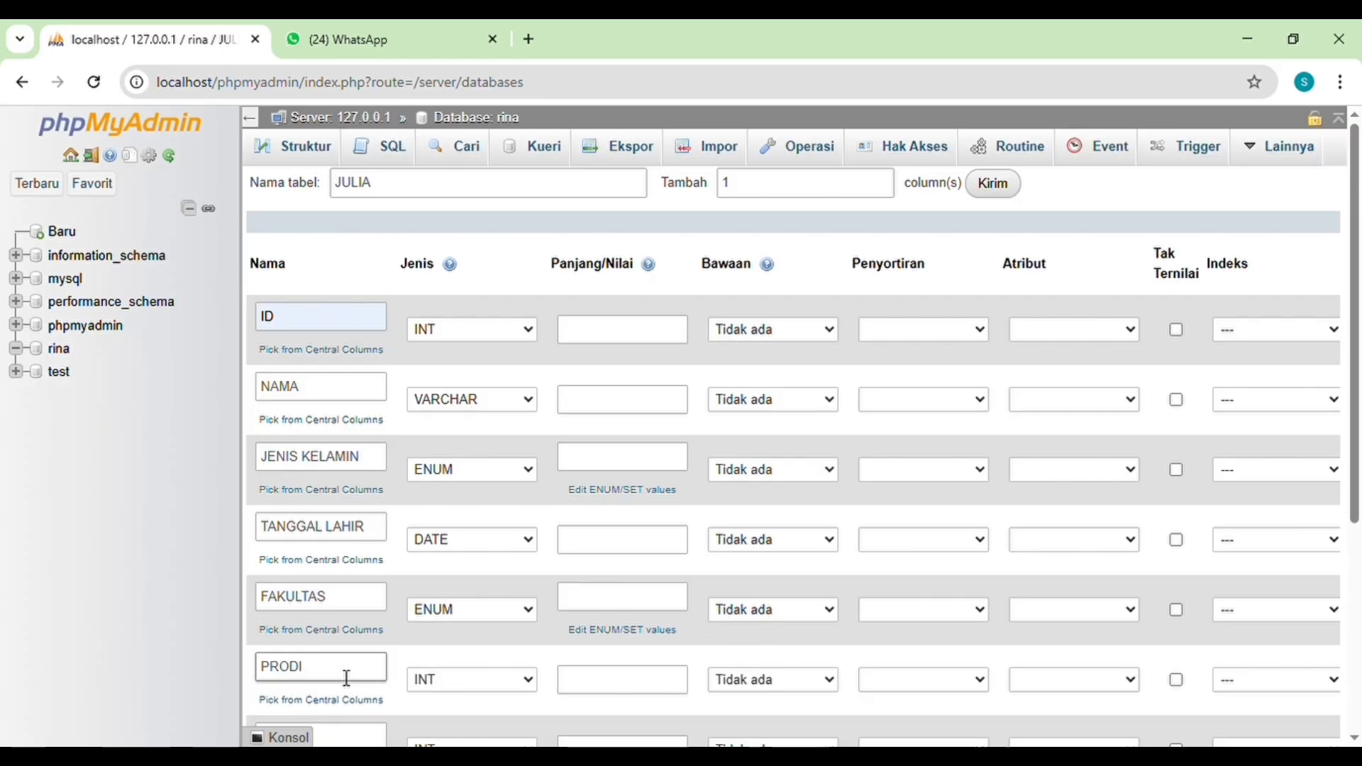
left_click(530, 687)
left_click(478, 593)
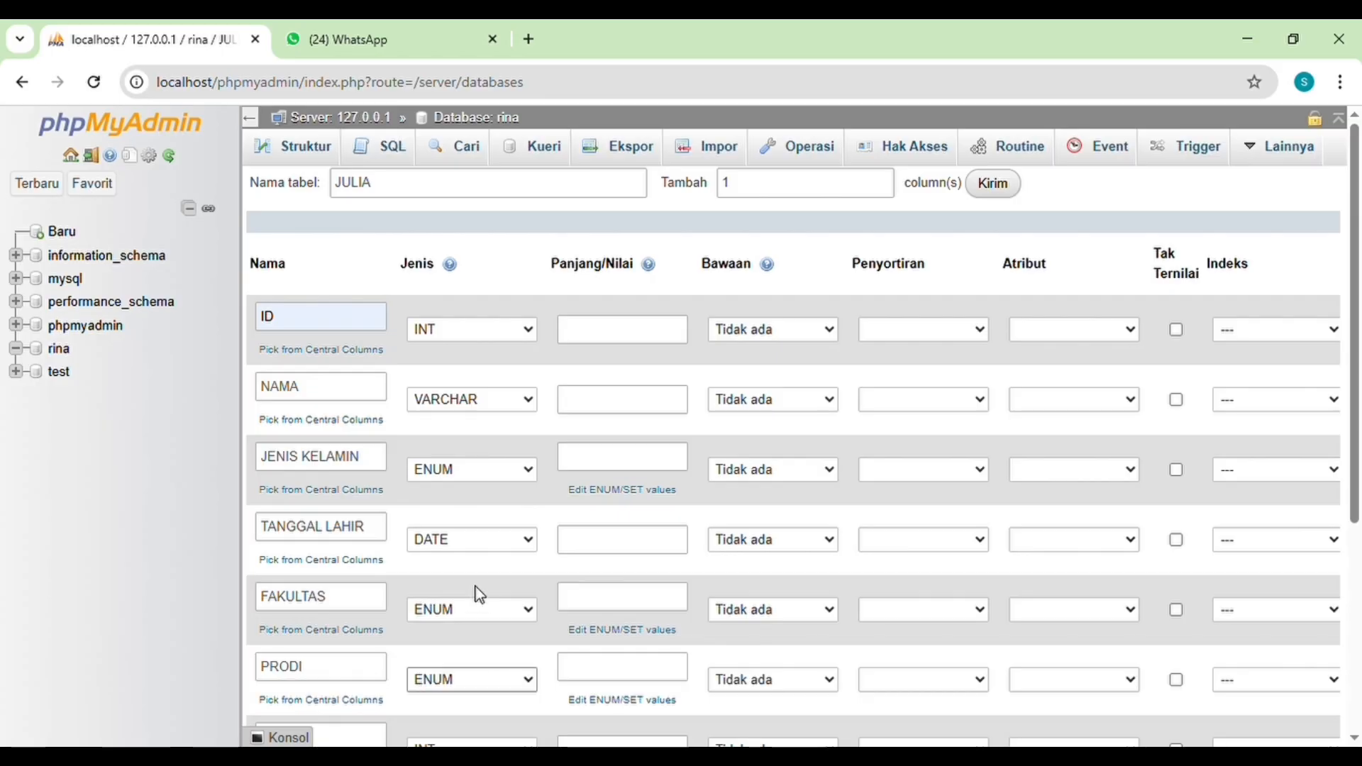
Step: Define the seventh column as HOBI with type ENUM
scroll(542, 611, "down", 3)
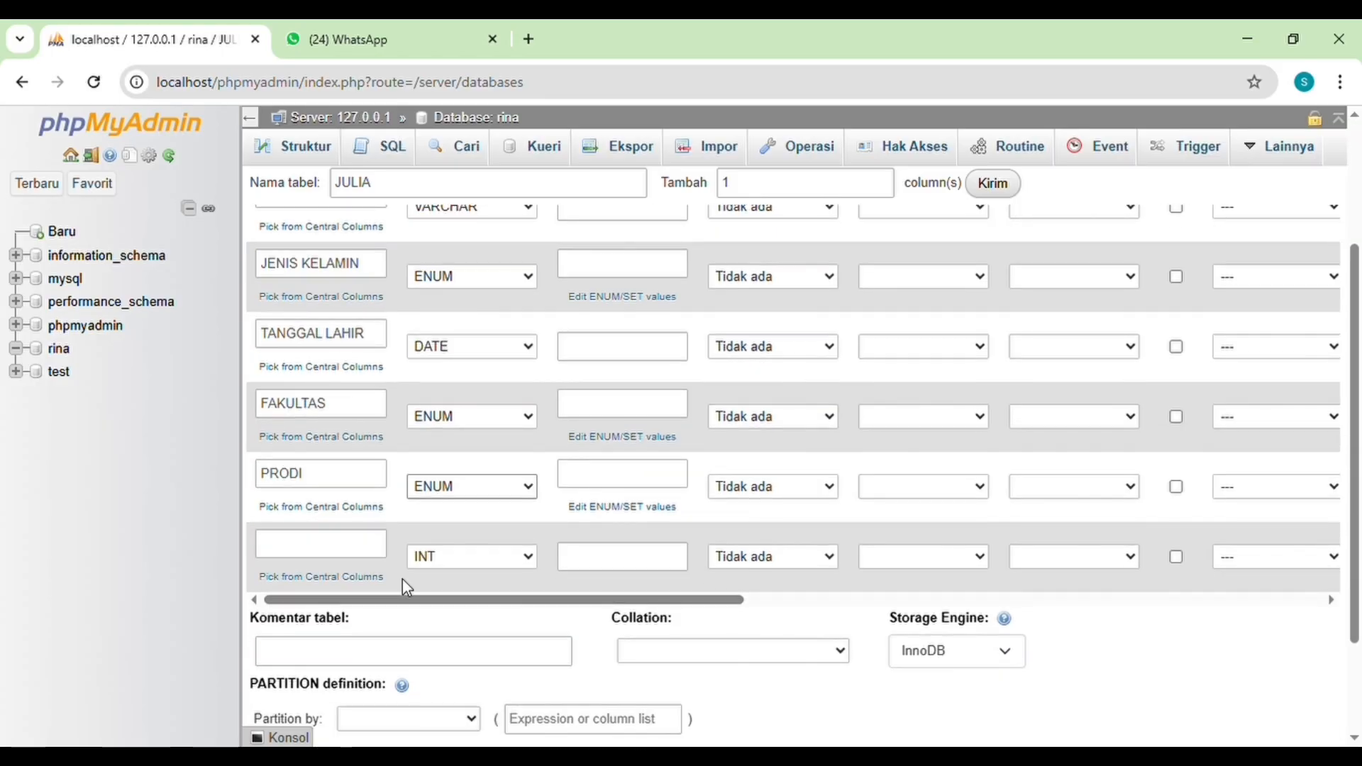
left_click(348, 550)
type("H")
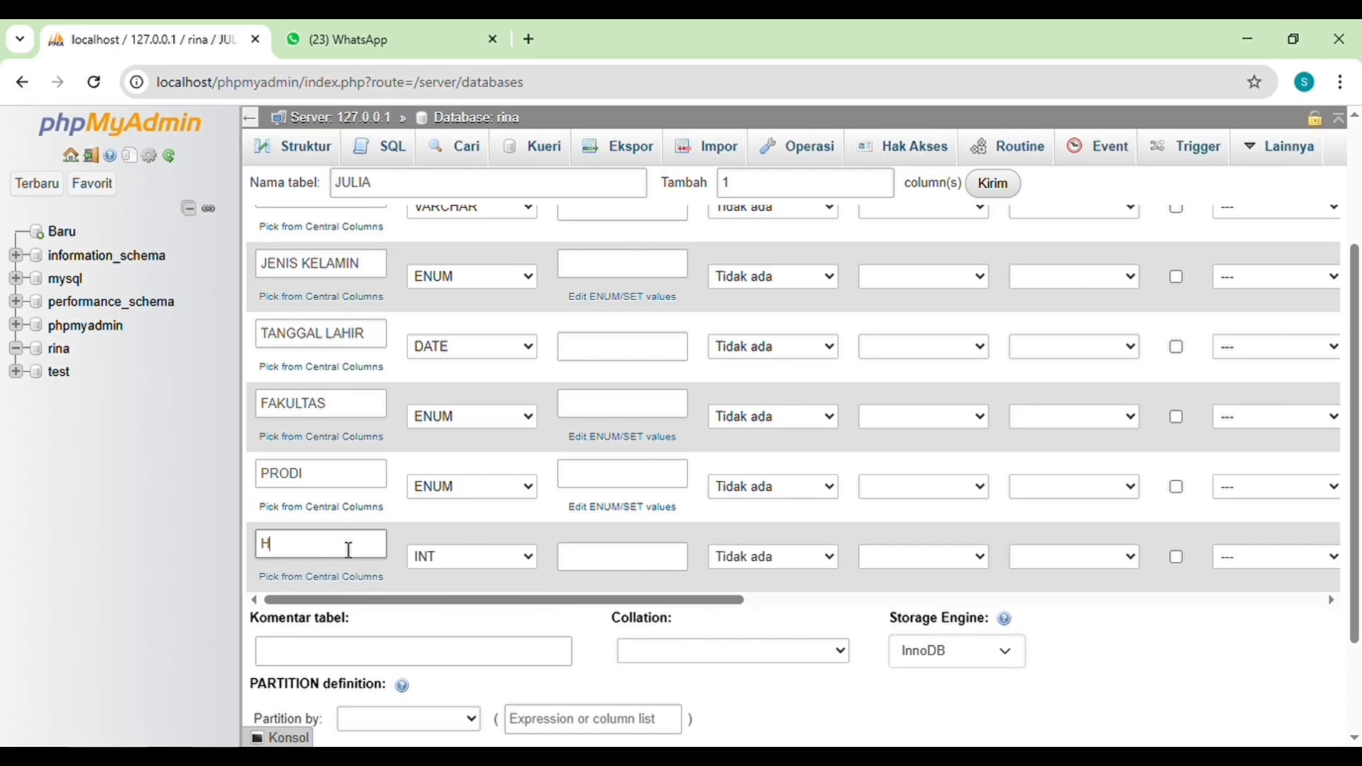
type("OBI")
key("Tab")
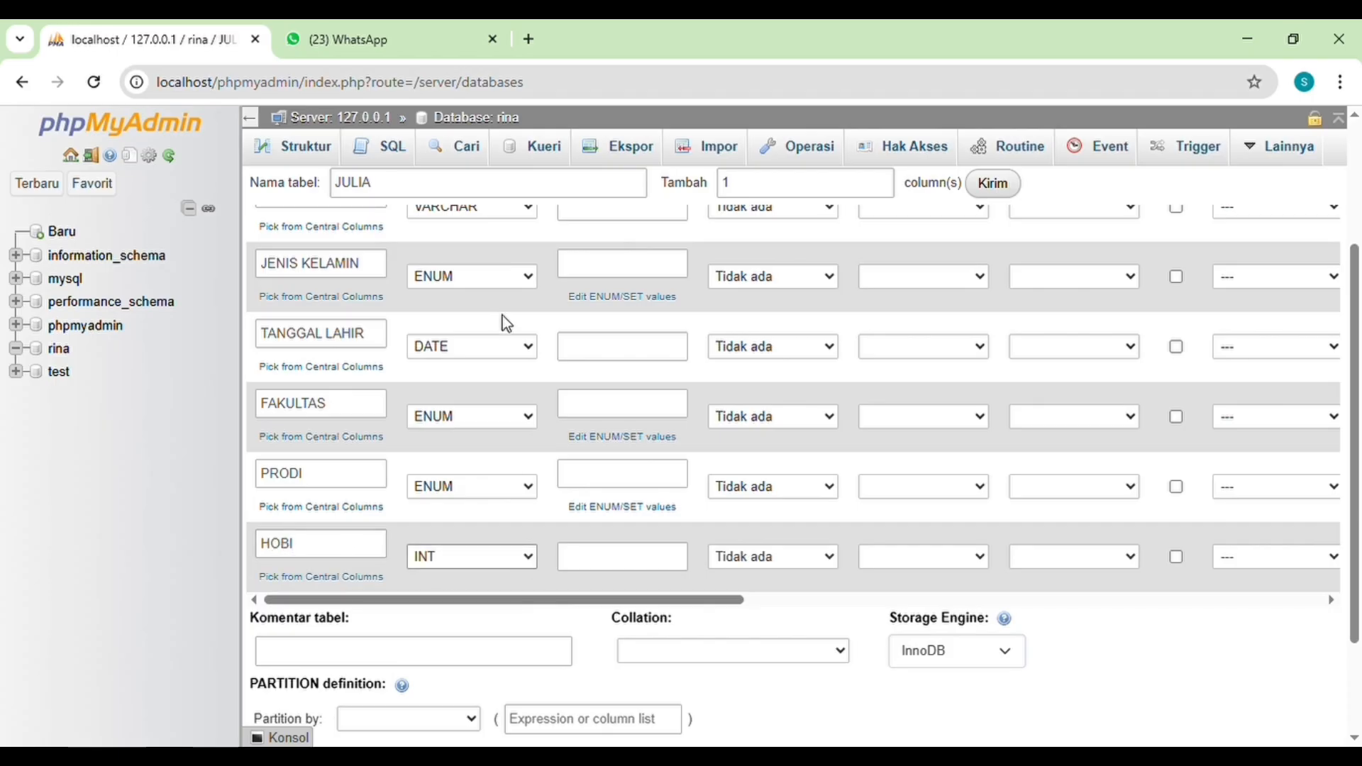
Step: Set the ENUM values of the JENIS KELAMIN column to LAKI-LAKI and PEREMPUAN
scroll(501, 416, "up", 3)
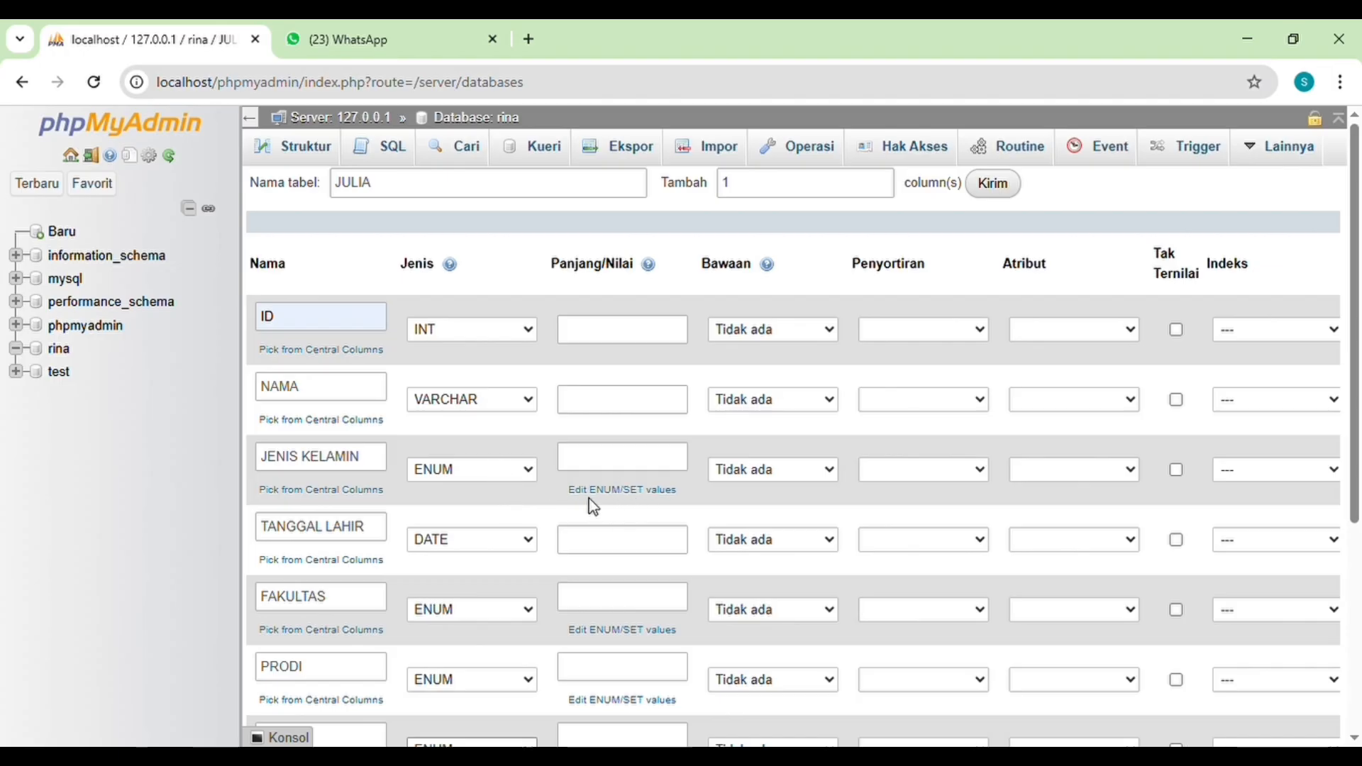
left_click(622, 491)
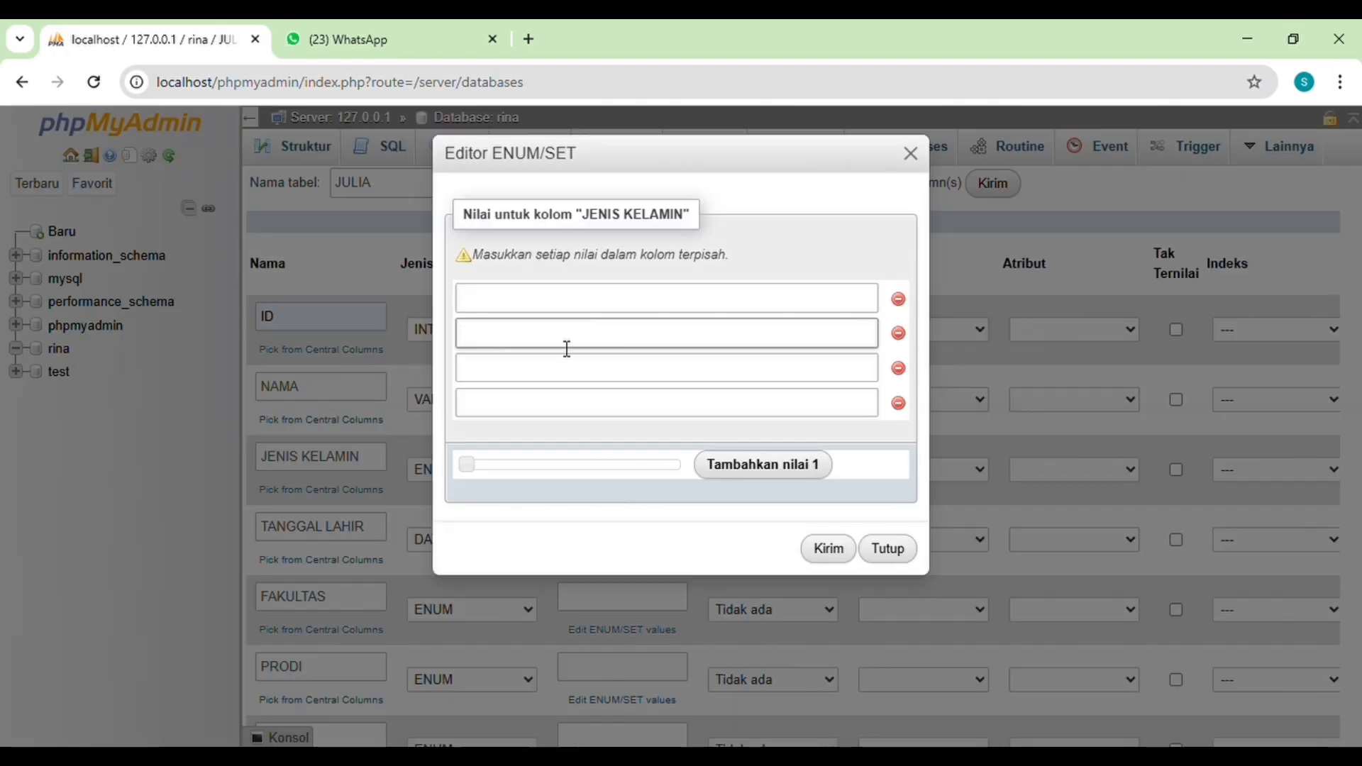
left_click(585, 303)
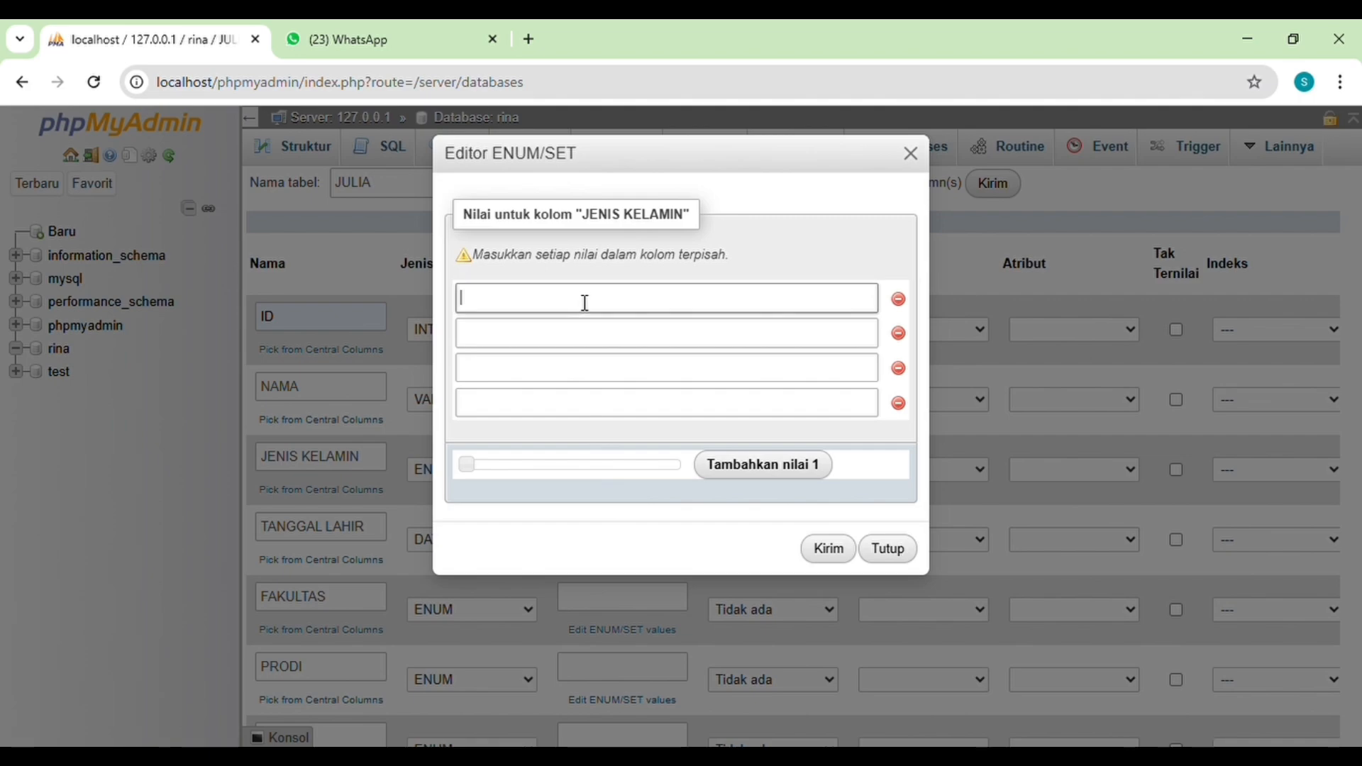
type("LAKI-LAKI")
left_click(584, 332)
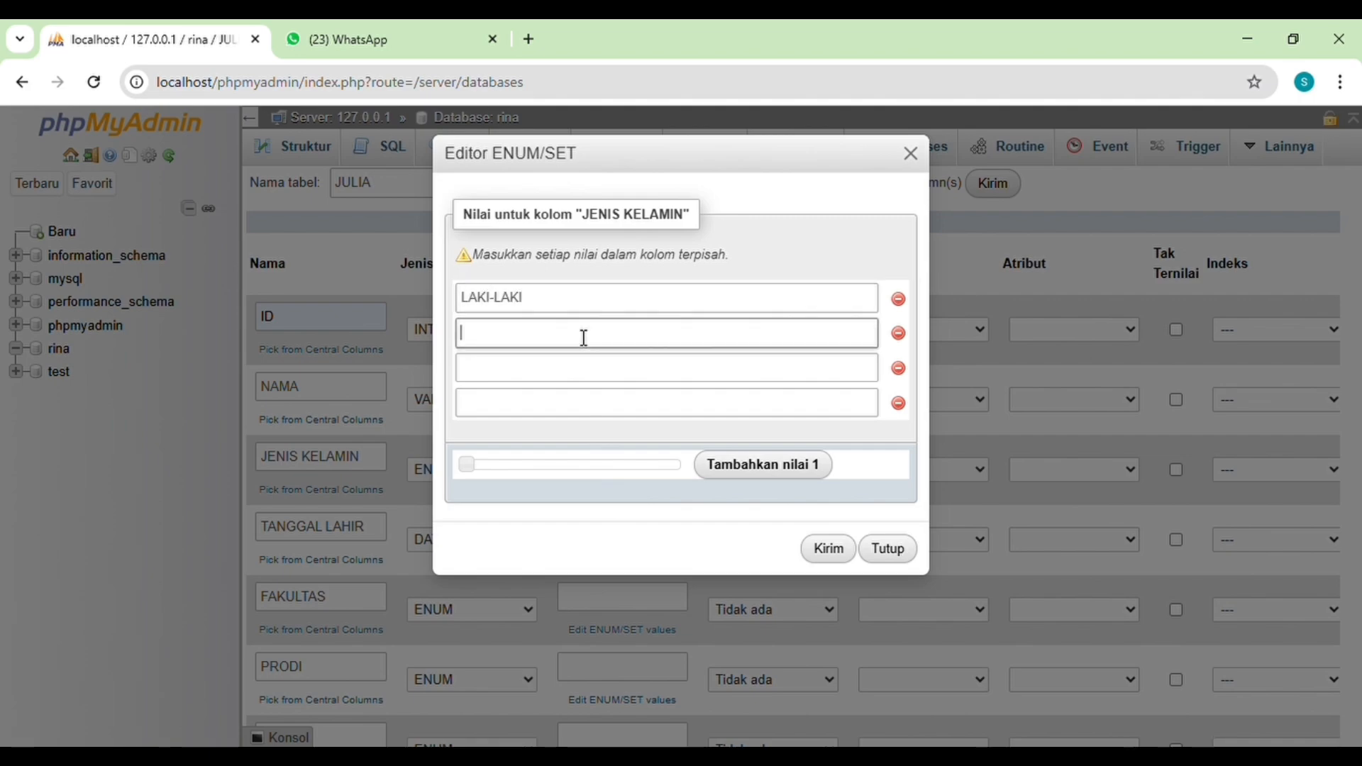
type("PEREMPUAN")
left_click(830, 550)
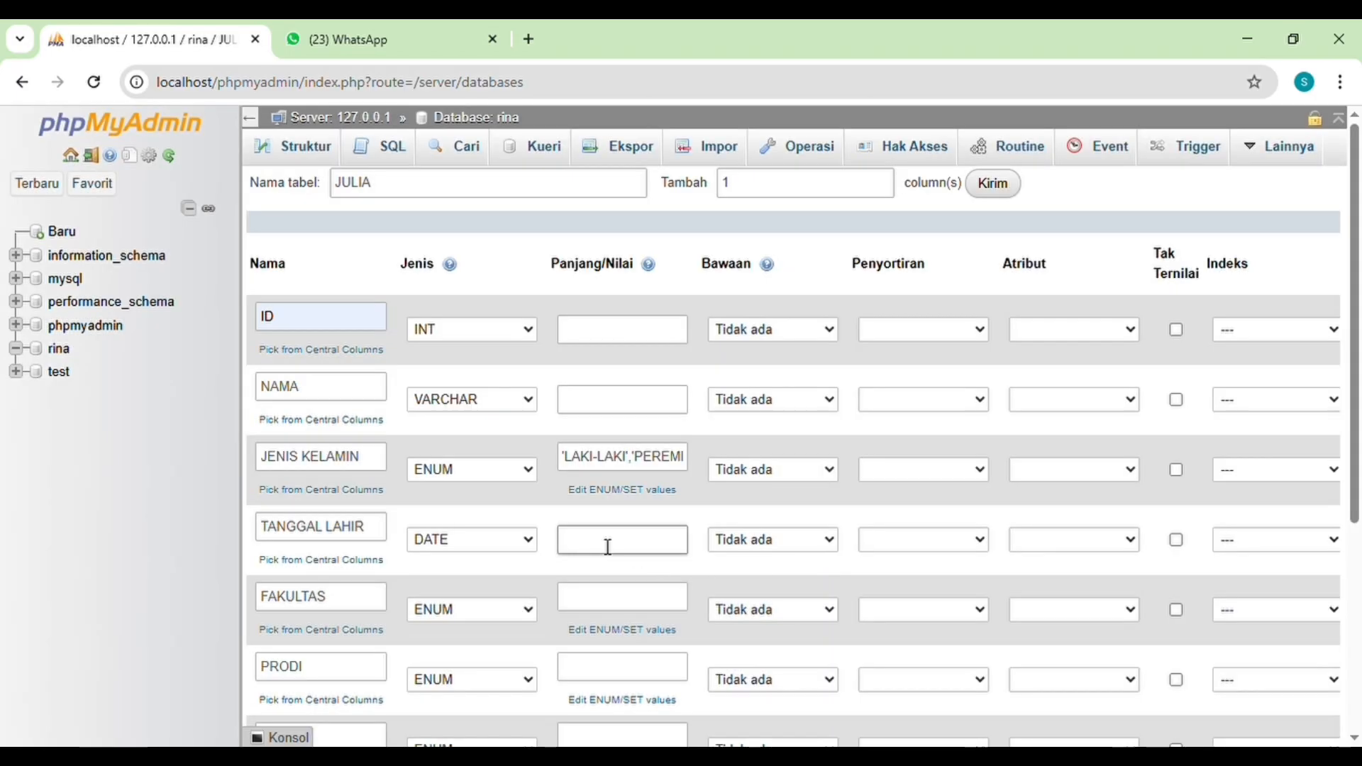
Step: Set the ENUM values of the FAKULTAS column to TEKNIK, KESEHATAN, HUKUM and EKONOMI
scroll(577, 535, "down", 2)
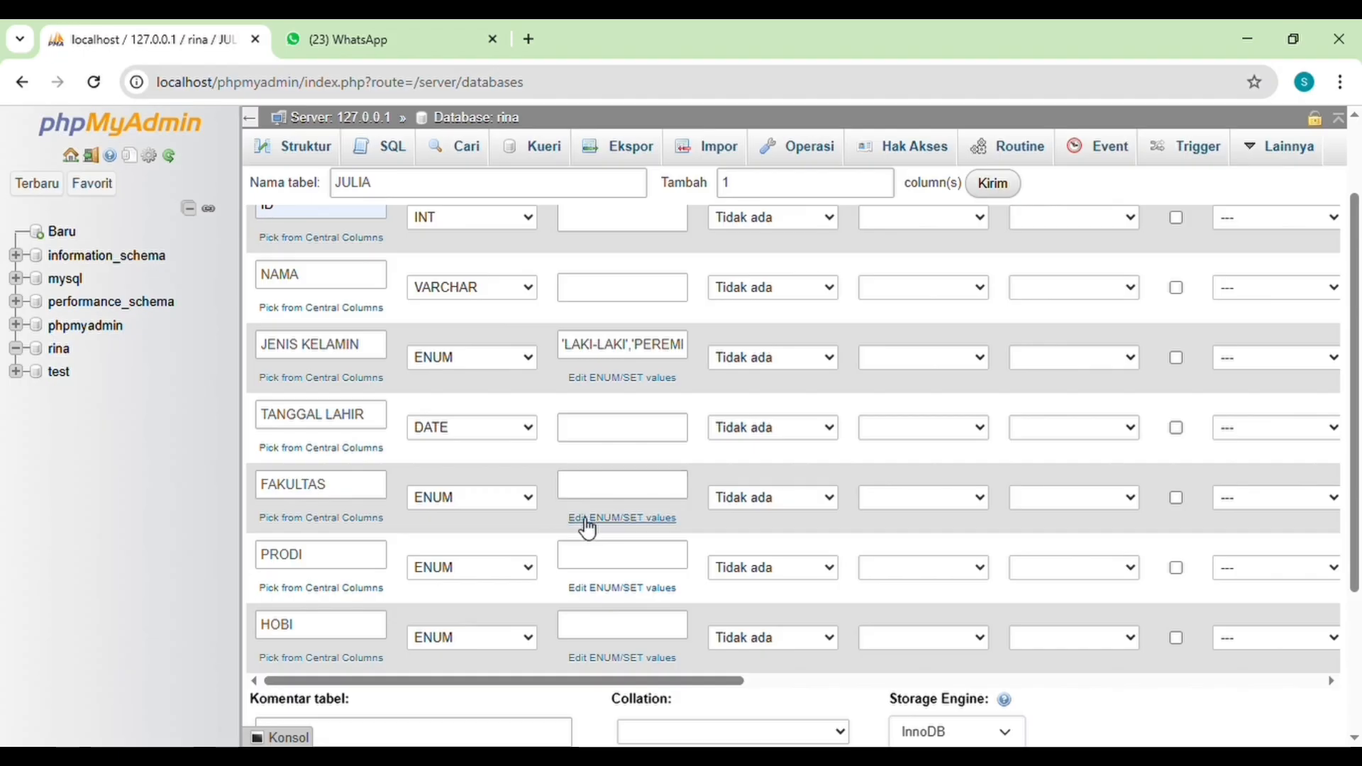
left_click(622, 518)
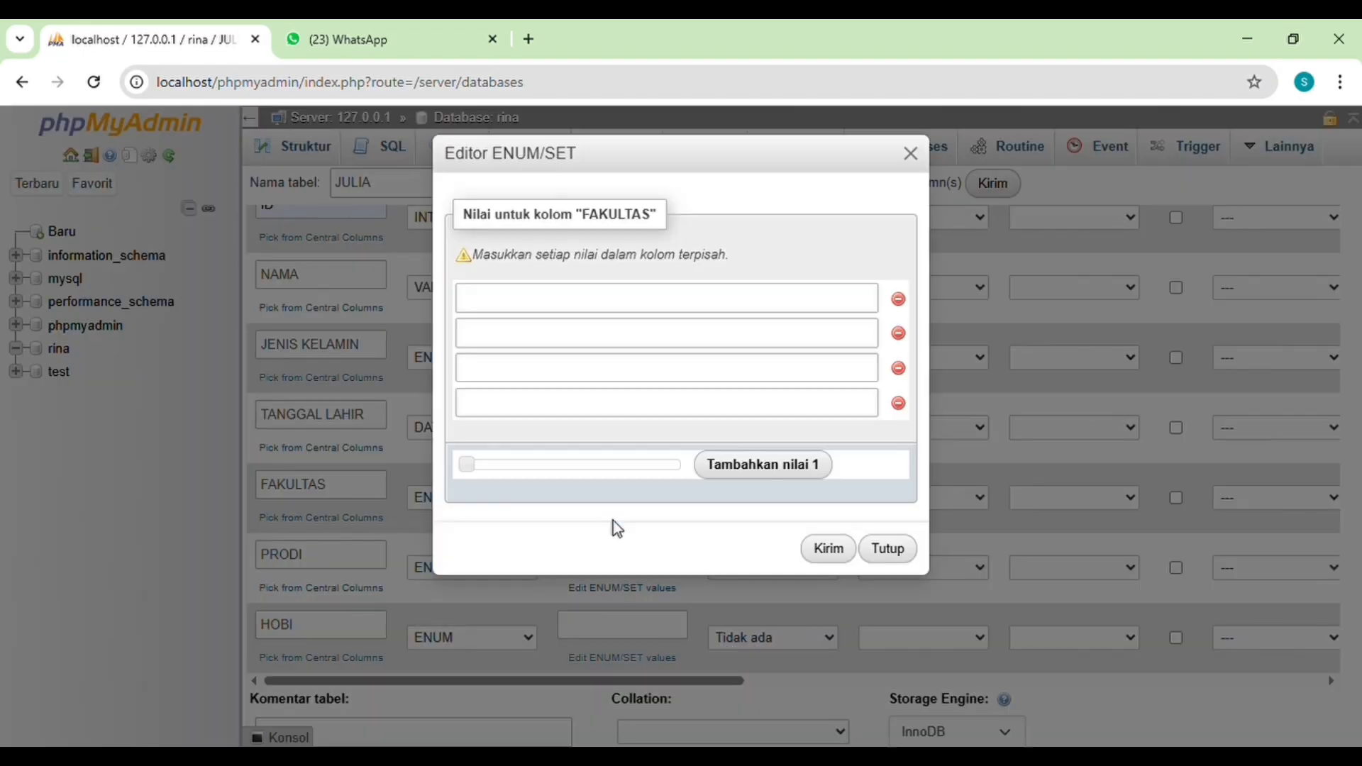
left_click(547, 298)
type("TEKNIK")
left_click(549, 341)
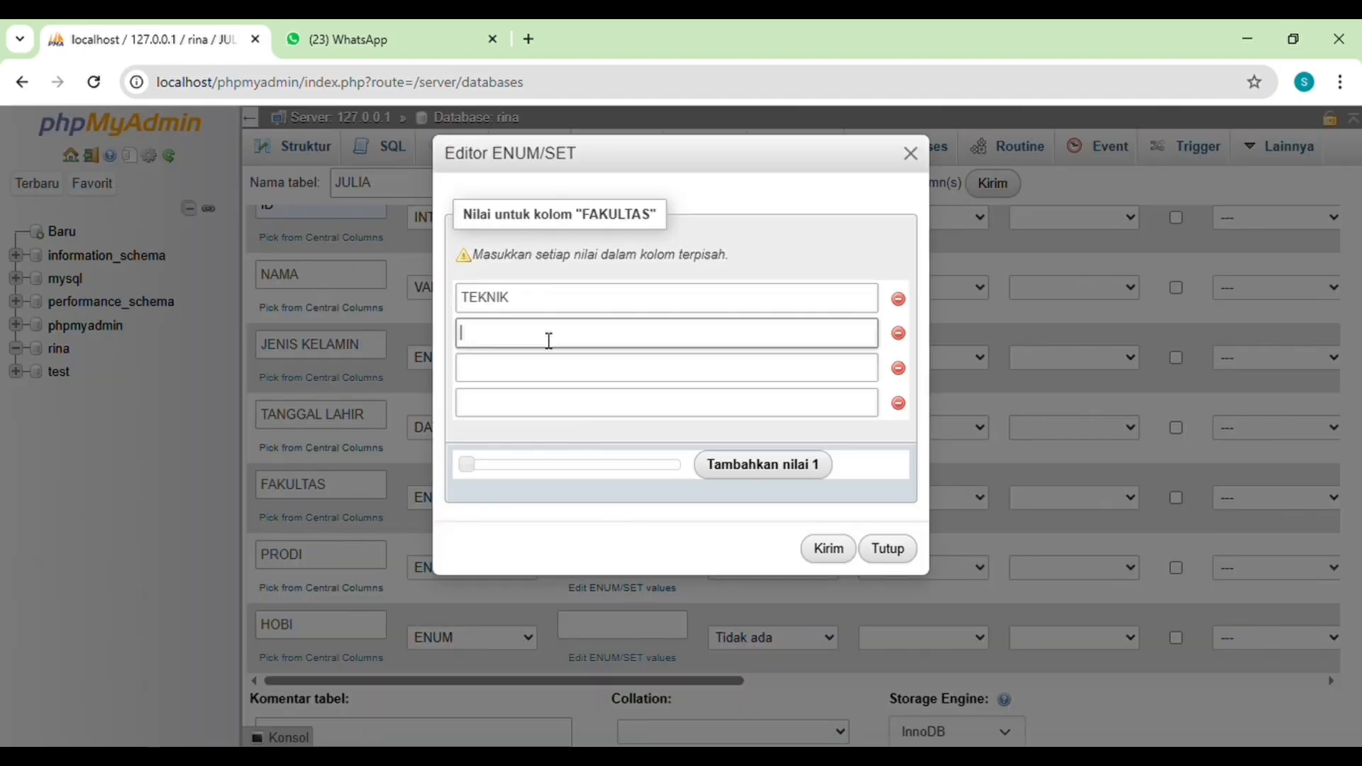
type("KESEHATAN")
left_click(554, 373)
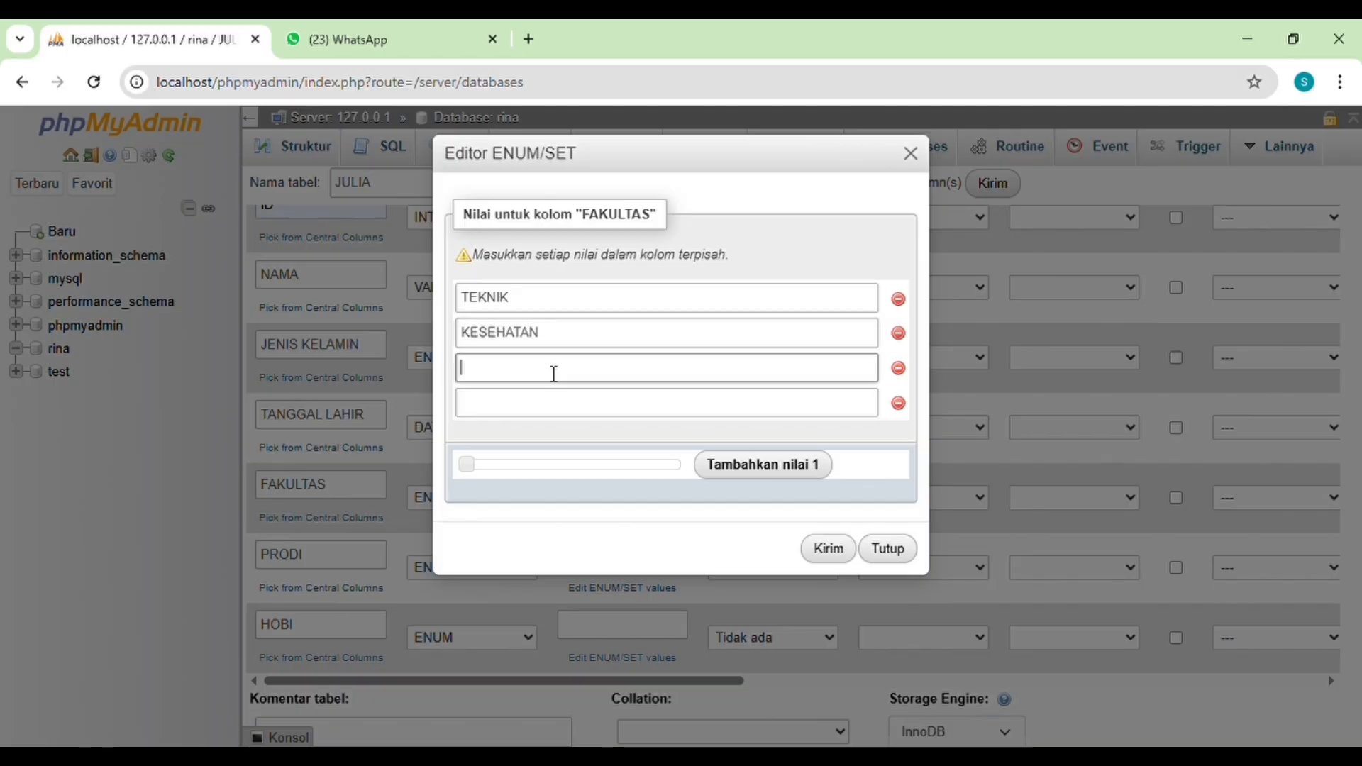
type("HUKUM")
left_click(555, 408)
type("E")
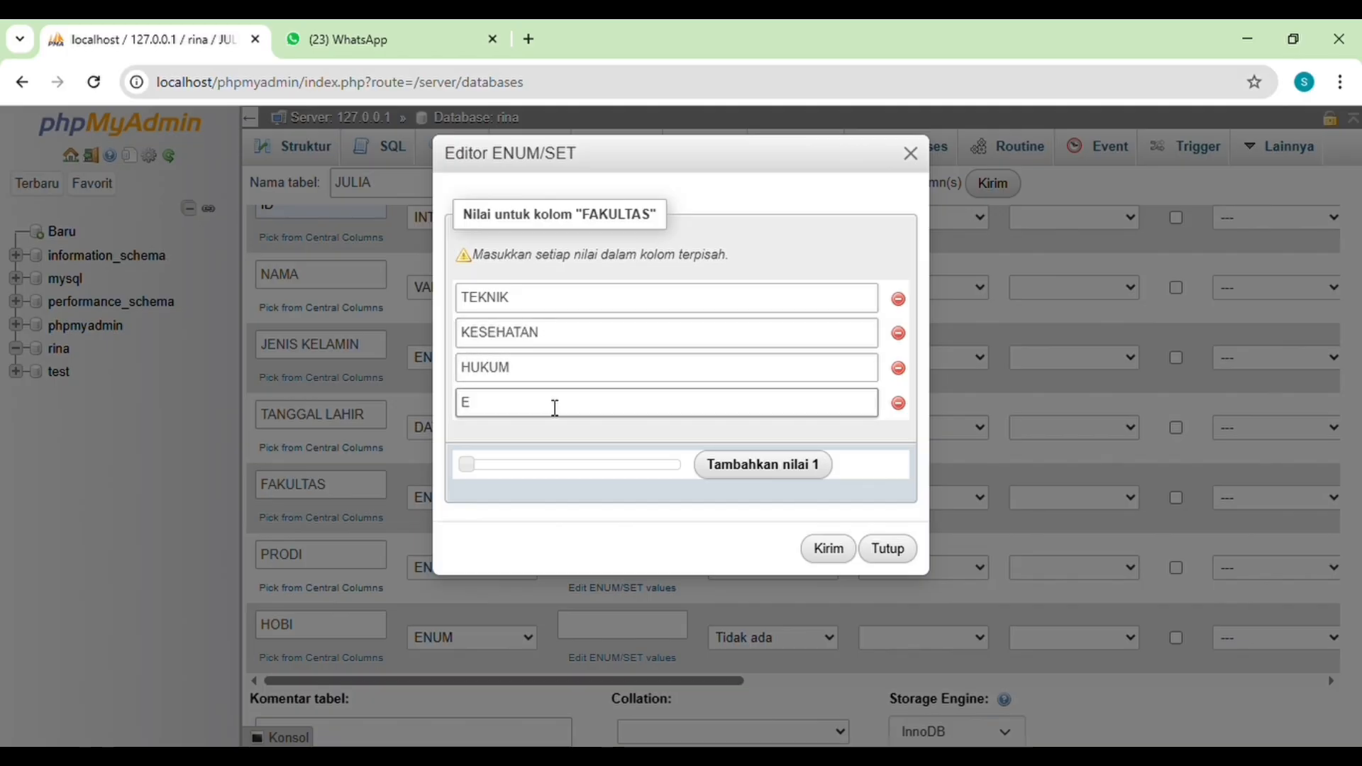
type("KONOMI")
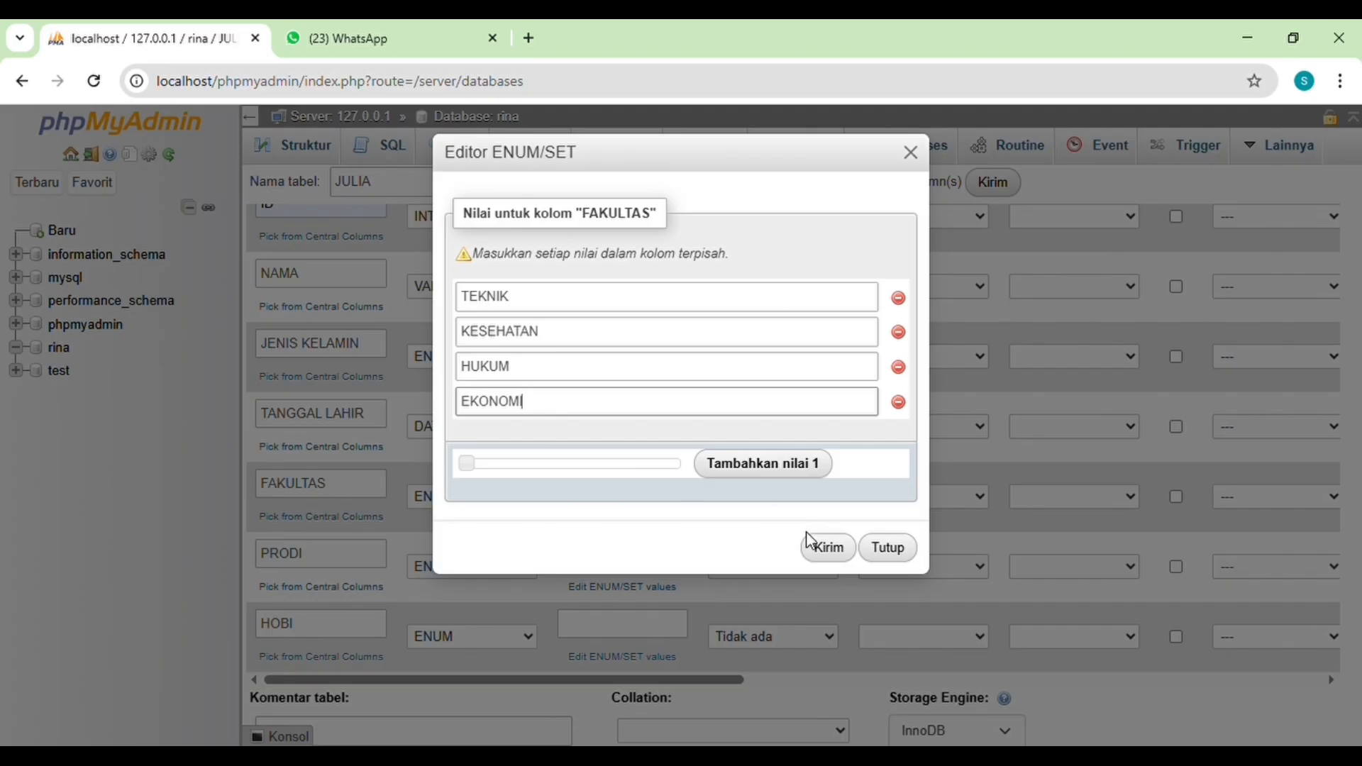
left_click(823, 547)
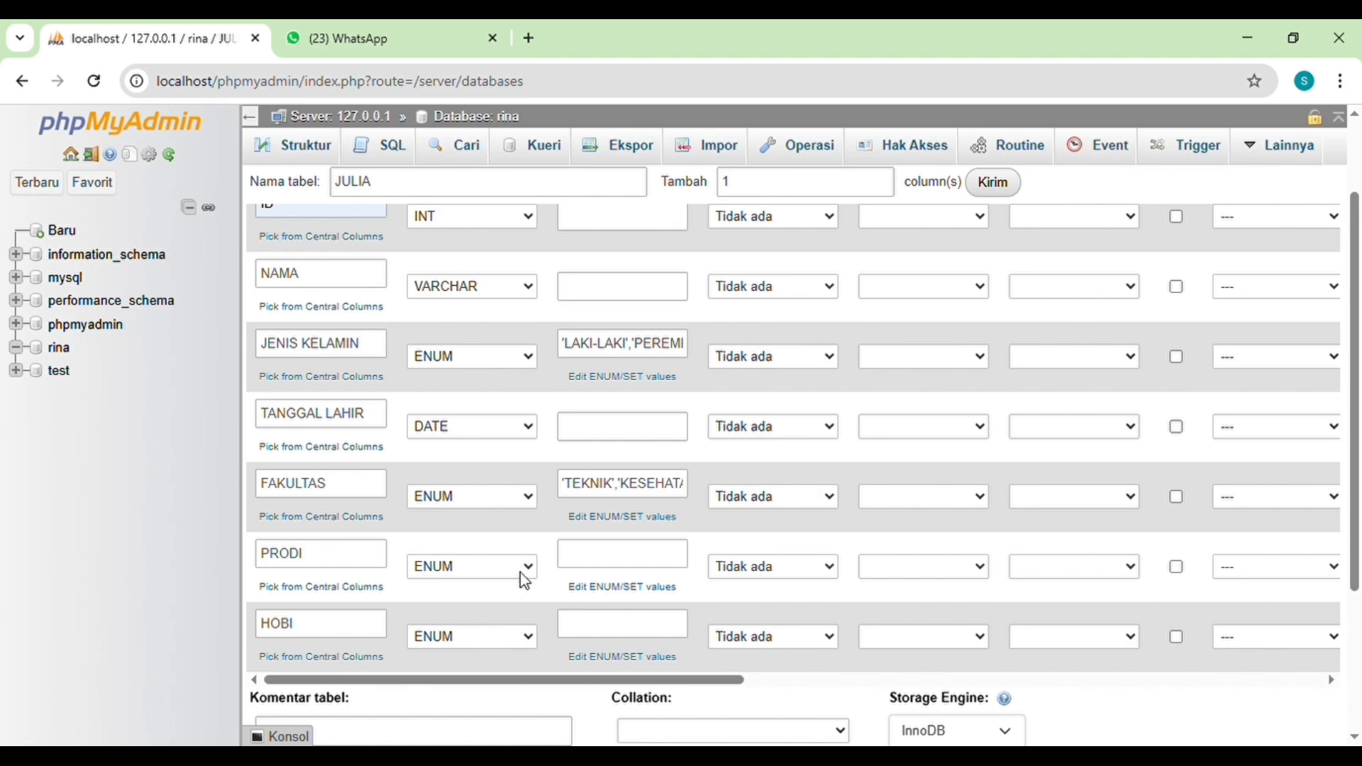
Step: Set the ENUM values of the PRODI column to INFORMATIKA, KEPERAWATAN, ILMU HUKUM and AKUTANSI
left_click(627, 589)
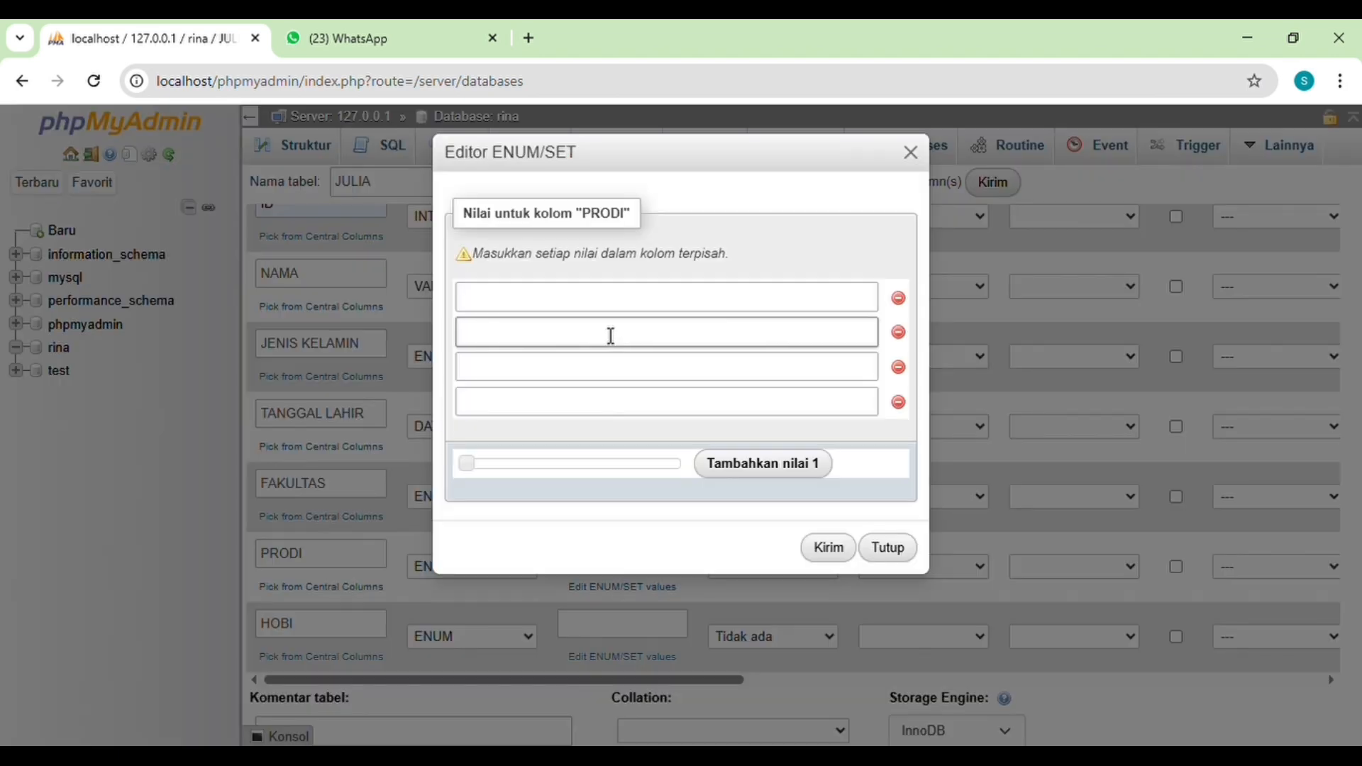
left_click(592, 304)
type("INFORMATIKA")
left_click(594, 337)
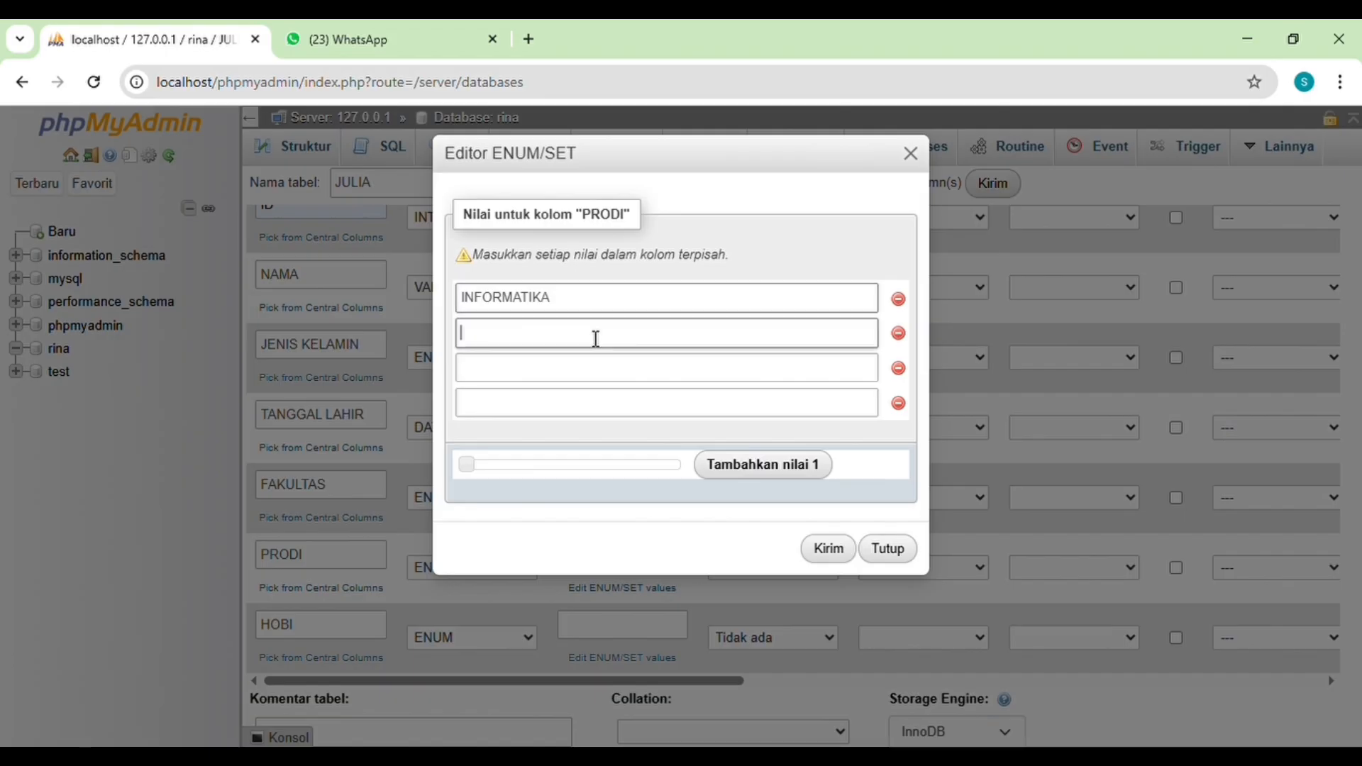
type("KEPERAWATAN")
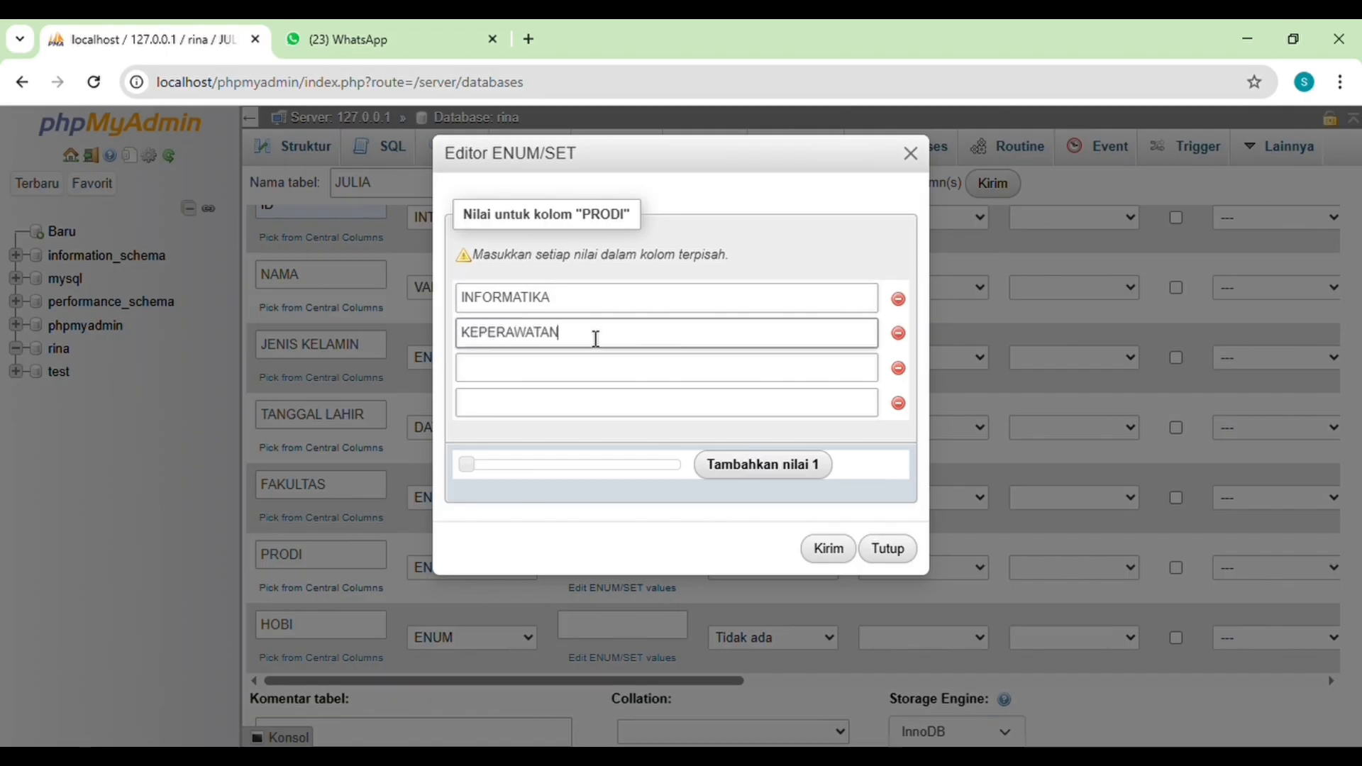
left_click(595, 374)
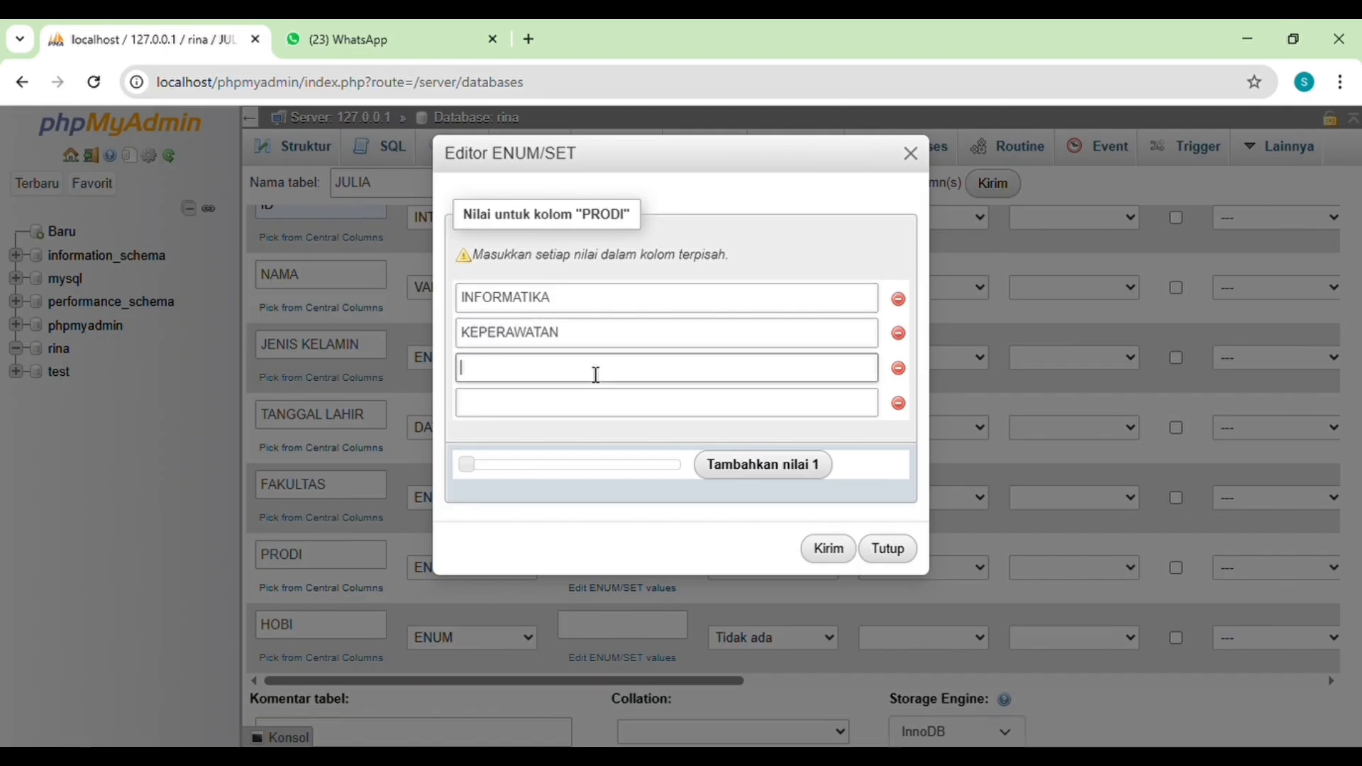
type("ILMU HUKU")
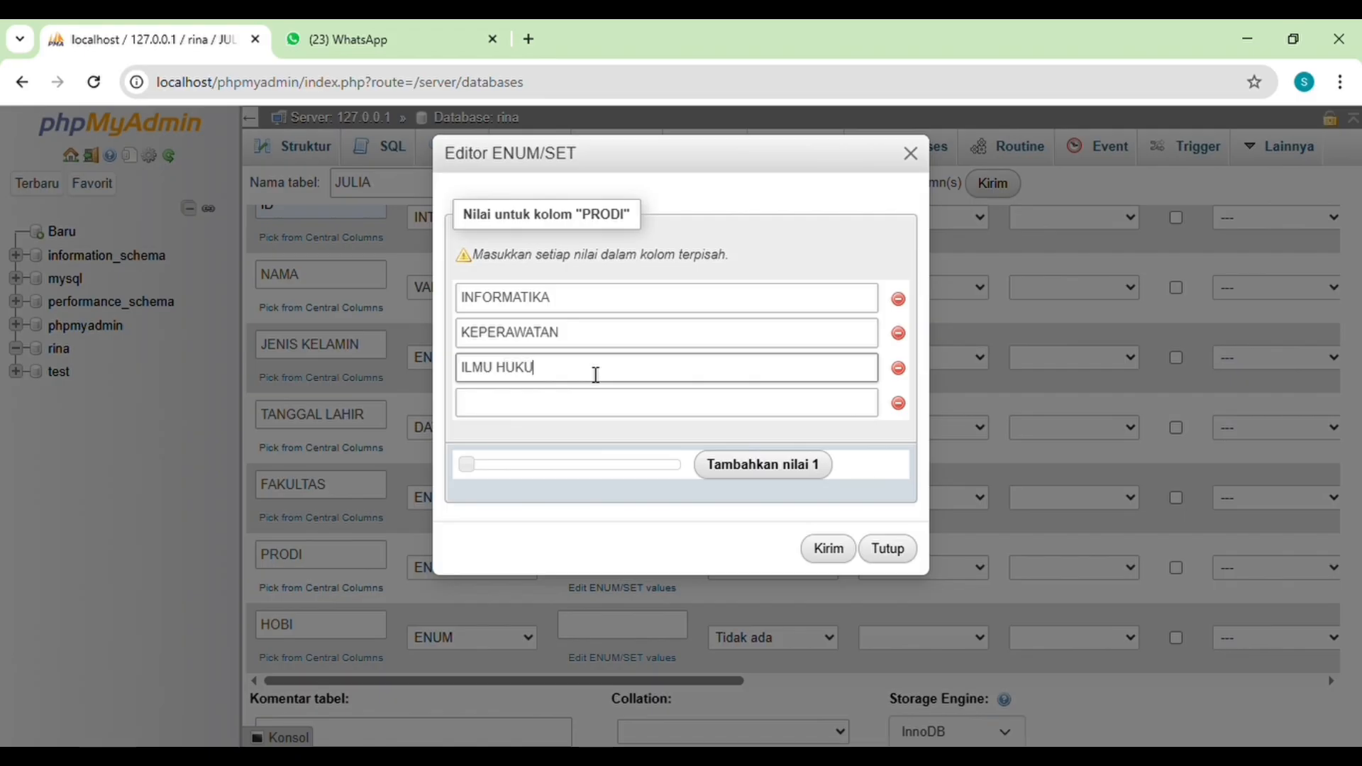
type("M")
left_click(595, 412)
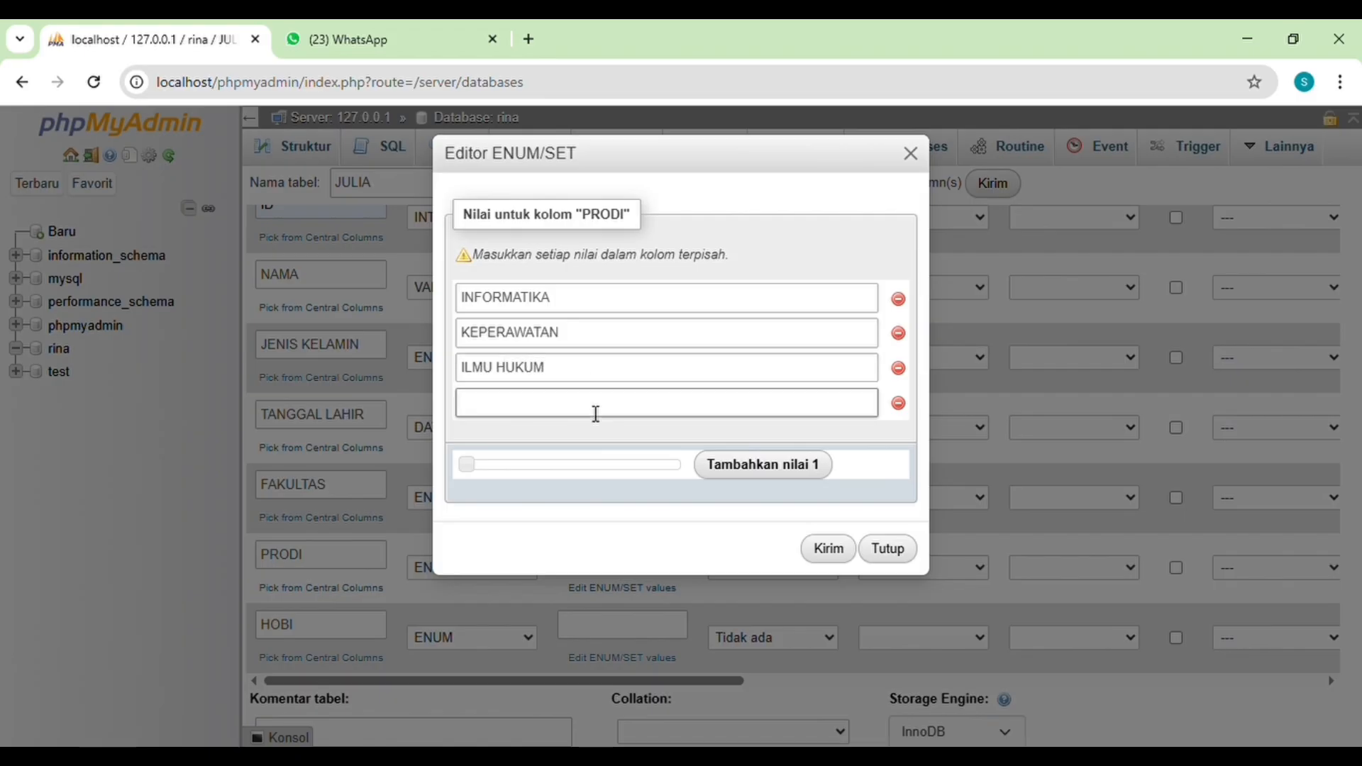
type("AKUTANSI")
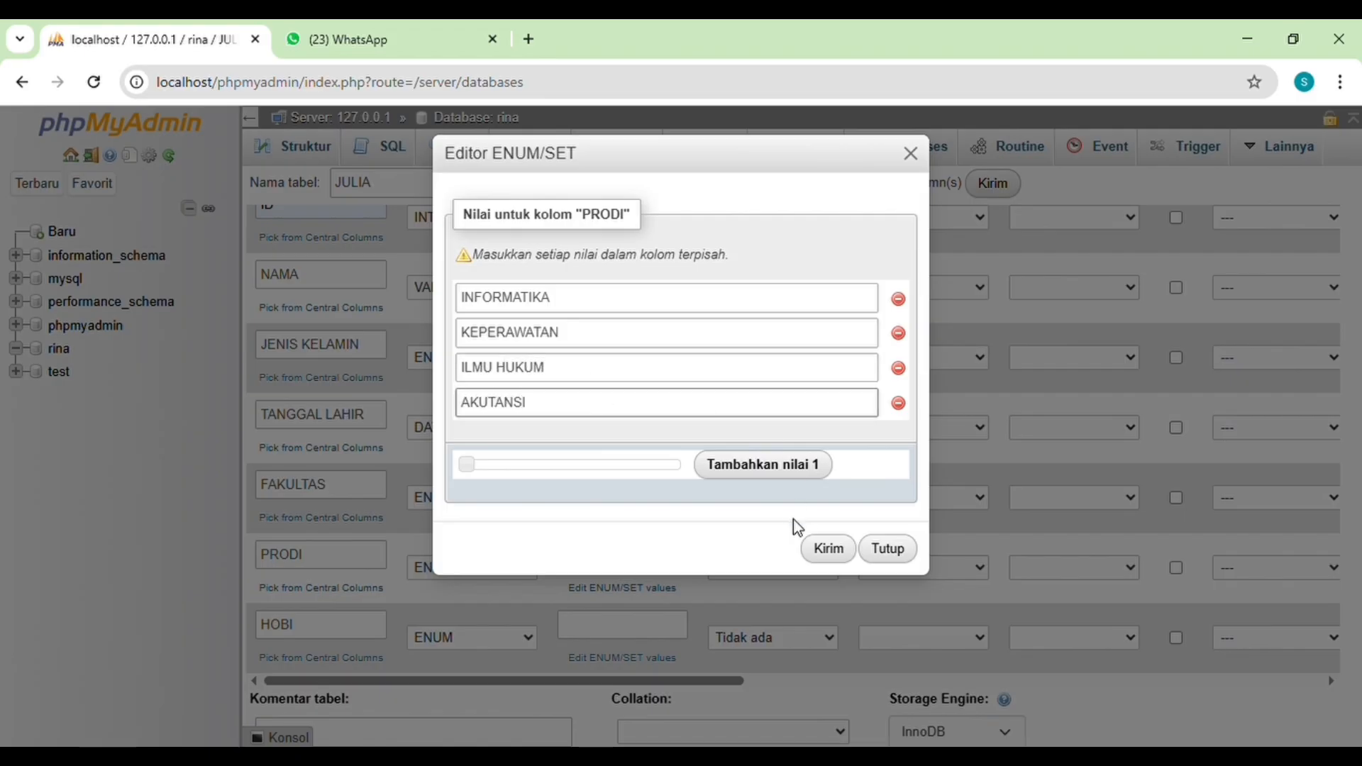
left_click(829, 551)
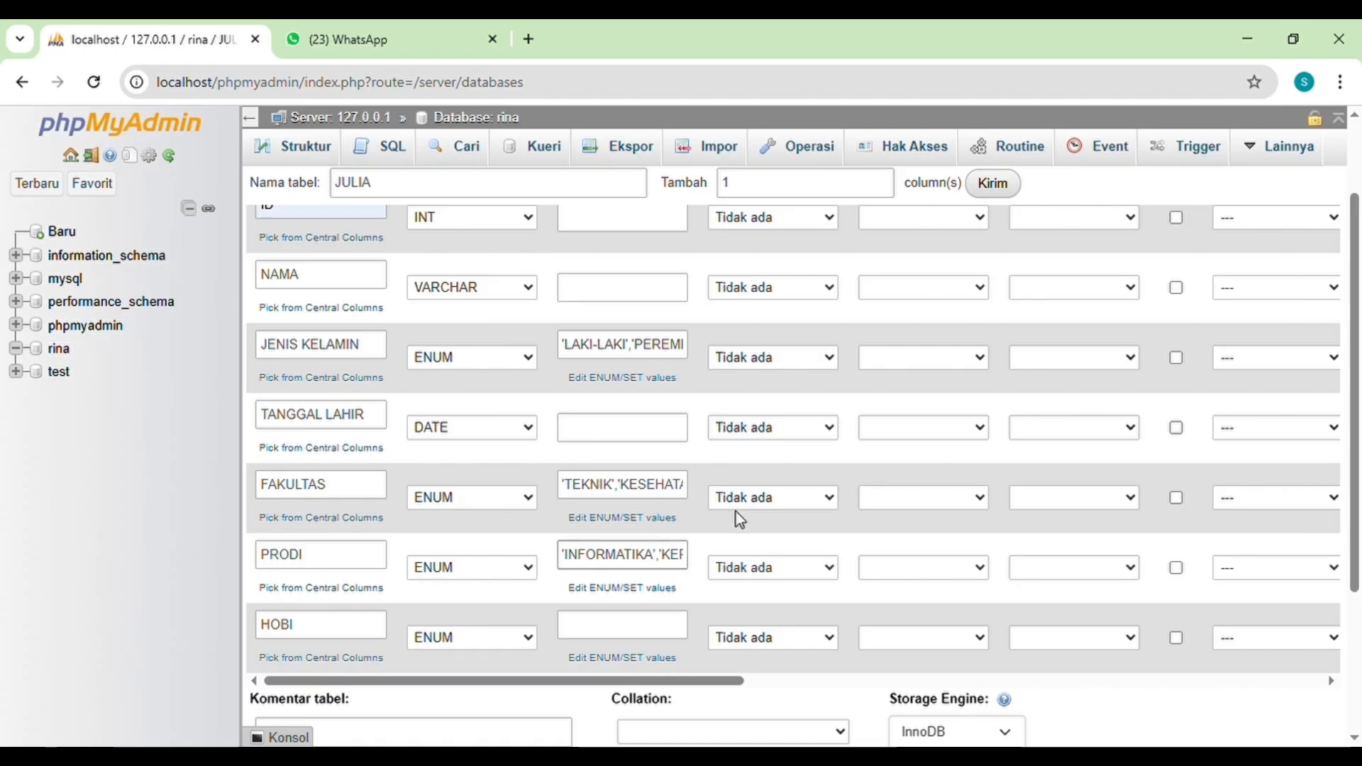
Step: Set the ENUM values of the HOBI column to MEMBACA, BERNYANYI, FUTSAL and MEMASAK
scroll(660, 563, "down", 1)
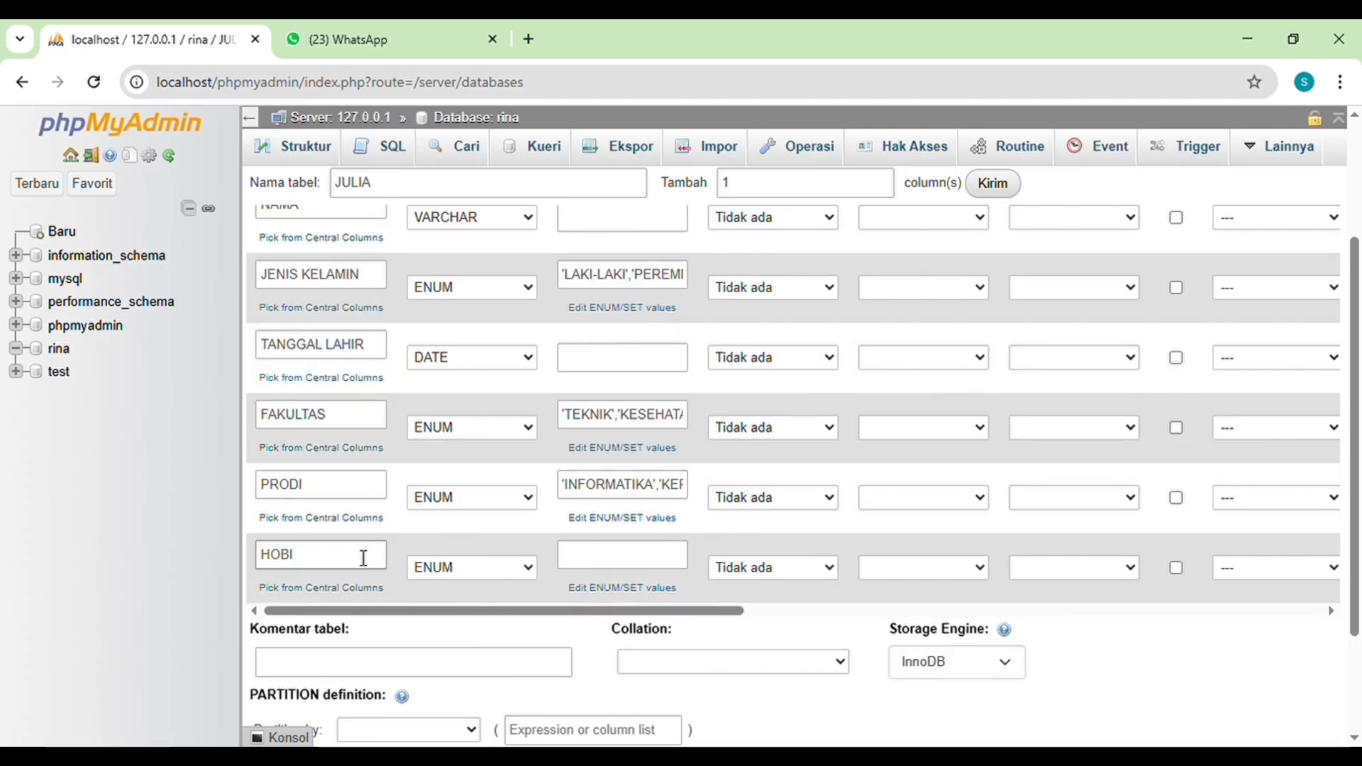
left_click(633, 589)
left_click(581, 309)
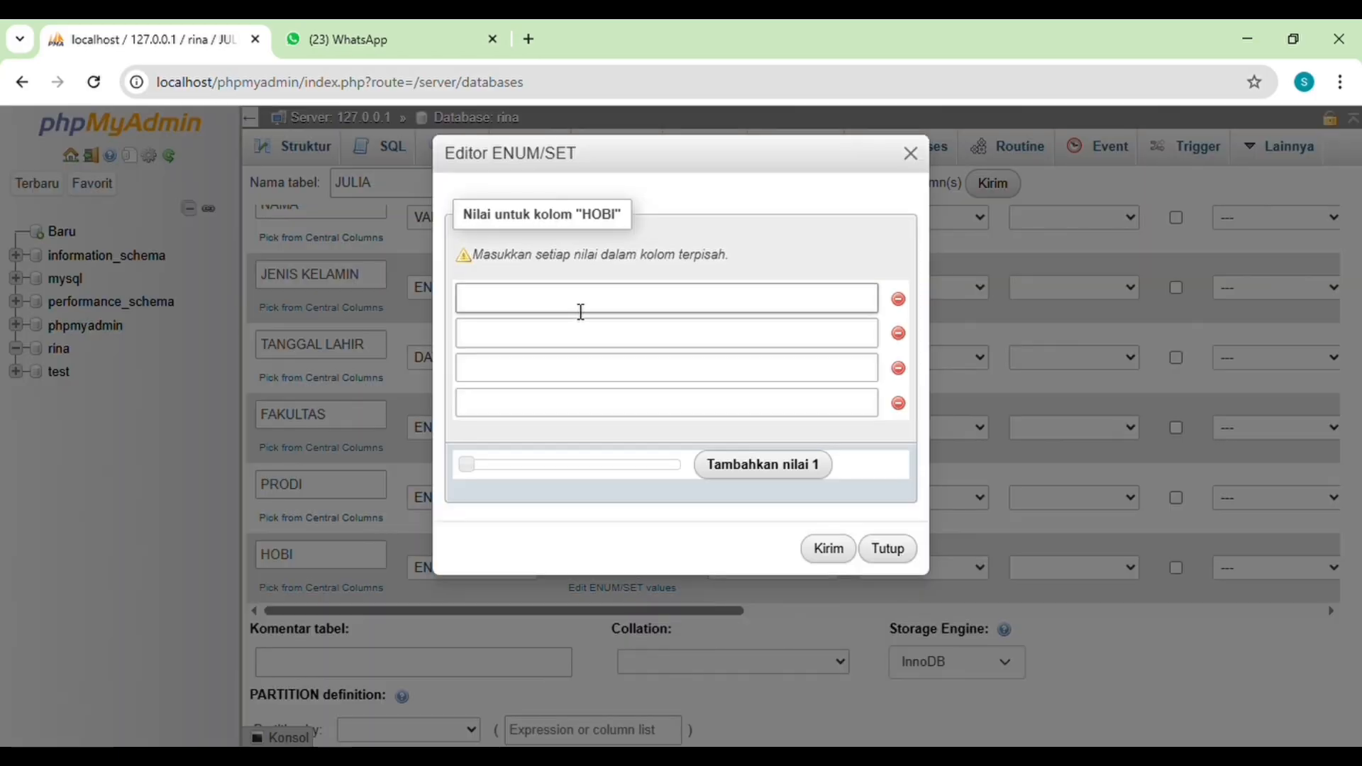
type("MEMBACA")
left_click(555, 343)
type("BERNYANYI")
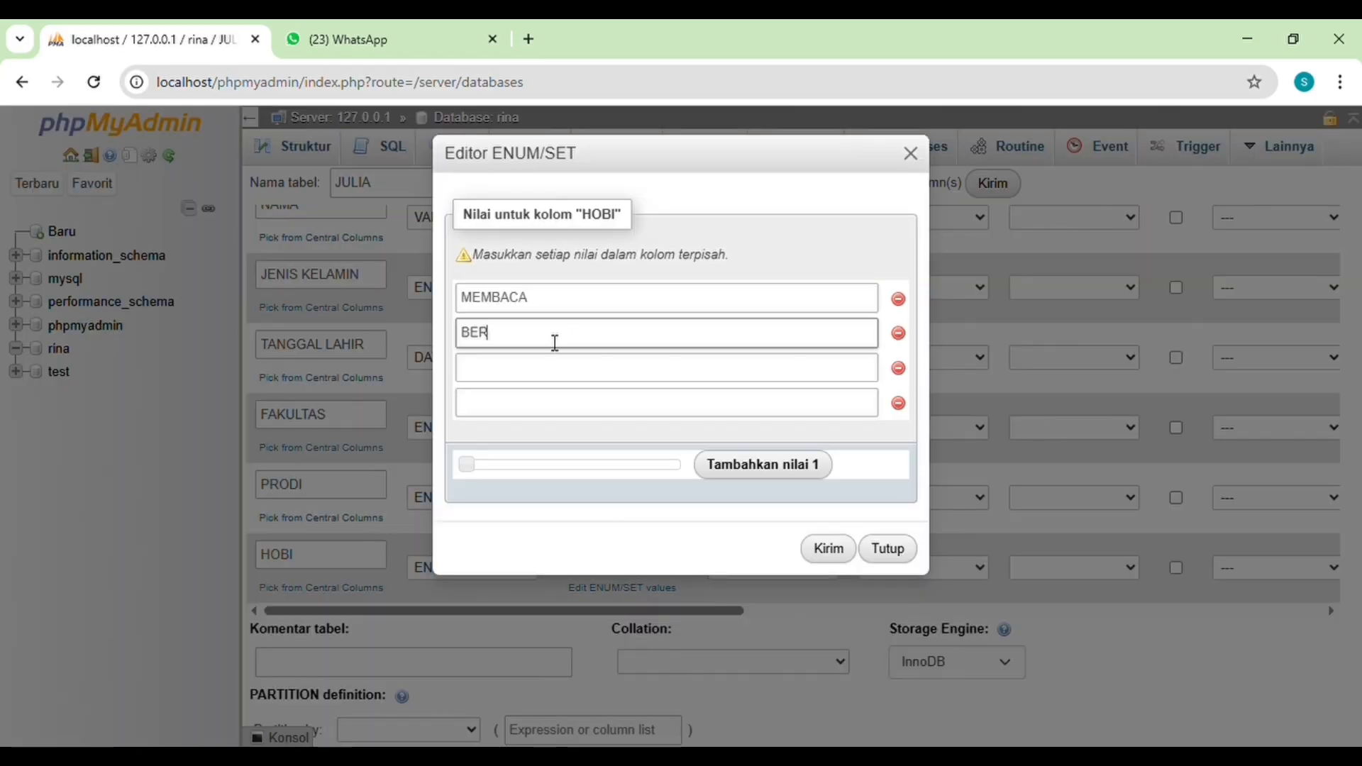
left_click(558, 372)
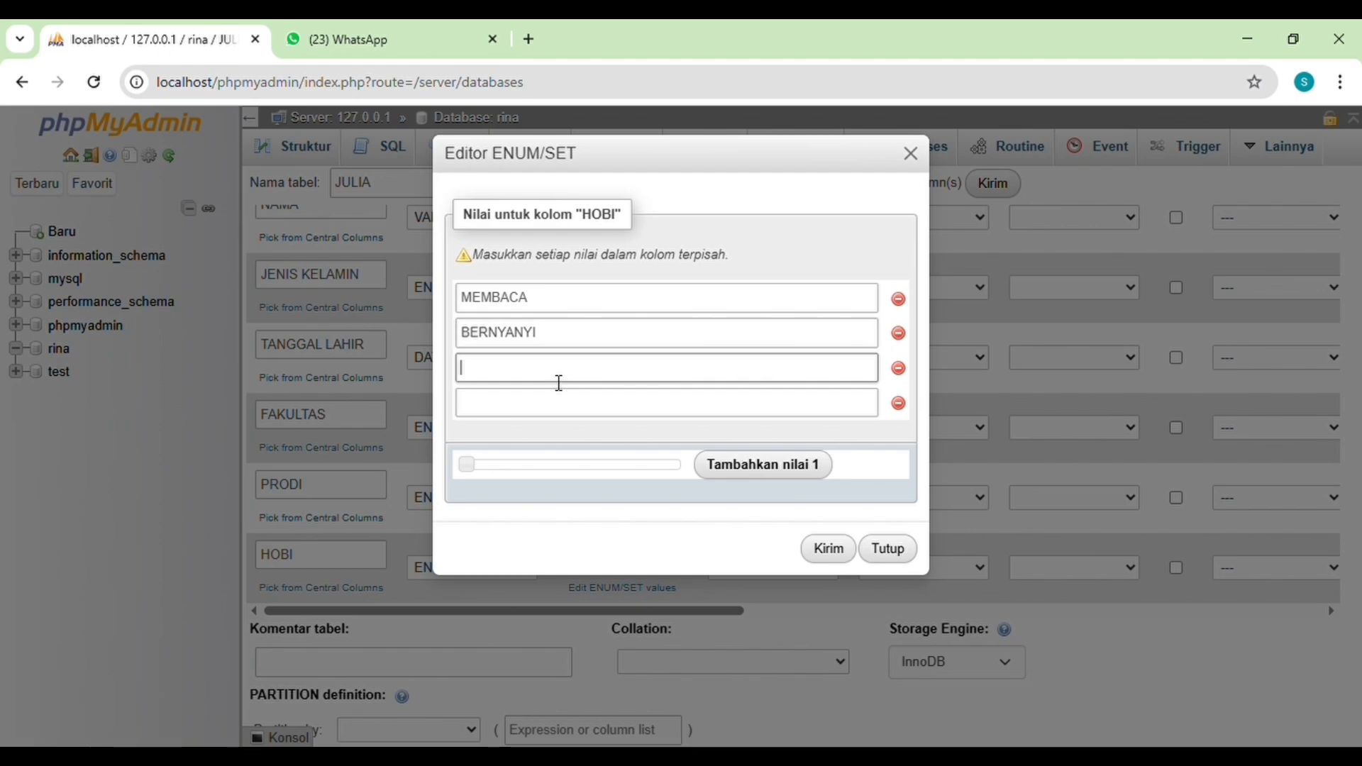
type("FUTSAL")
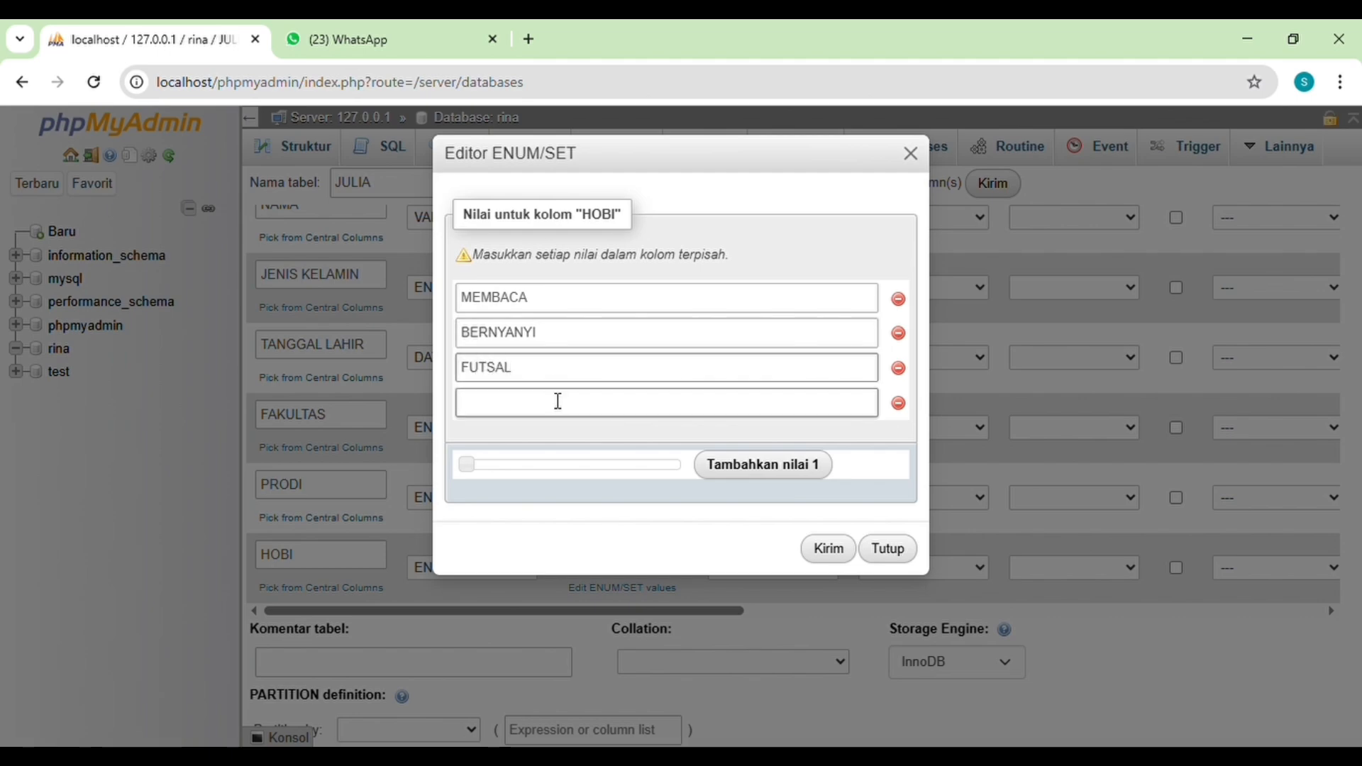
left_click(559, 401)
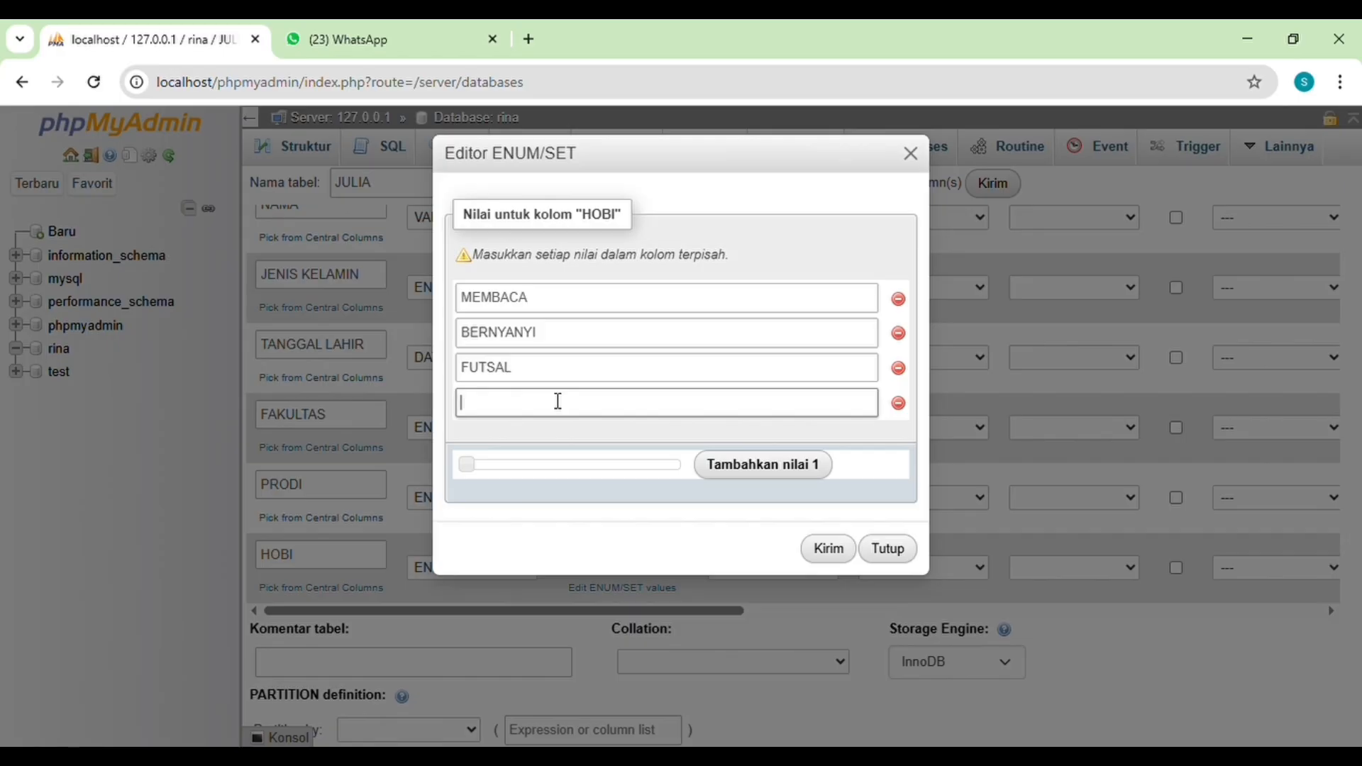
type("MEMASAK")
left_click(829, 552)
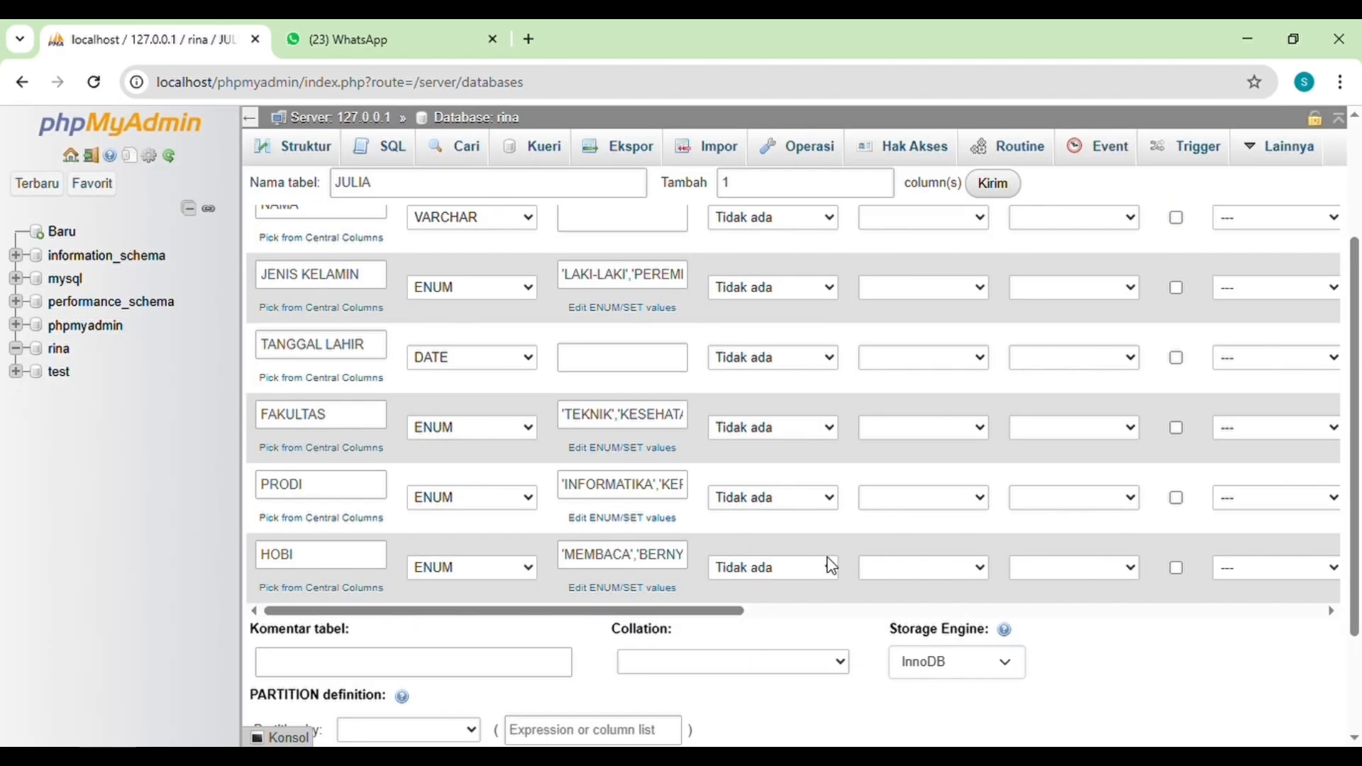
Step: Set the column lengths to 20 for ID, 25 for NAMA and 15 for TANGGAL LAHIR
scroll(627, 350, "up", 3)
left_click(630, 346)
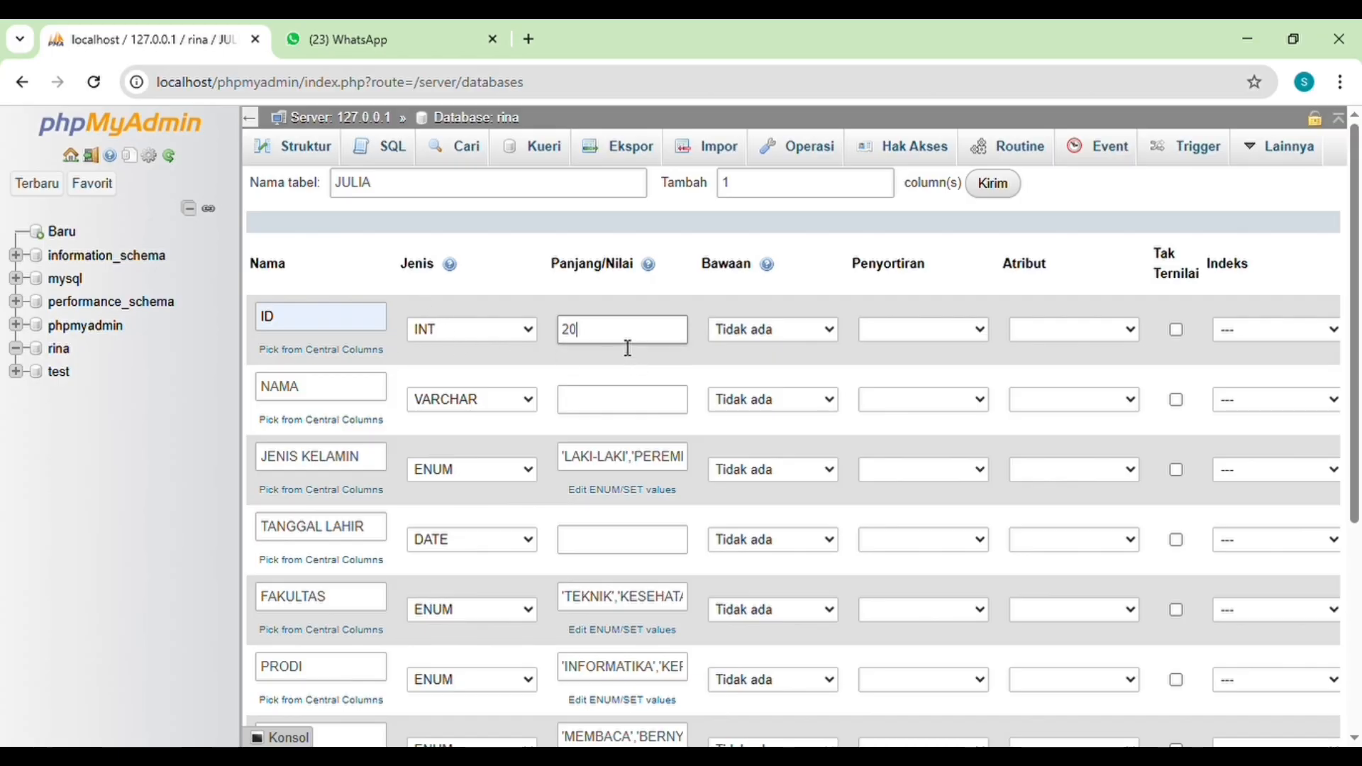
left_click(638, 400)
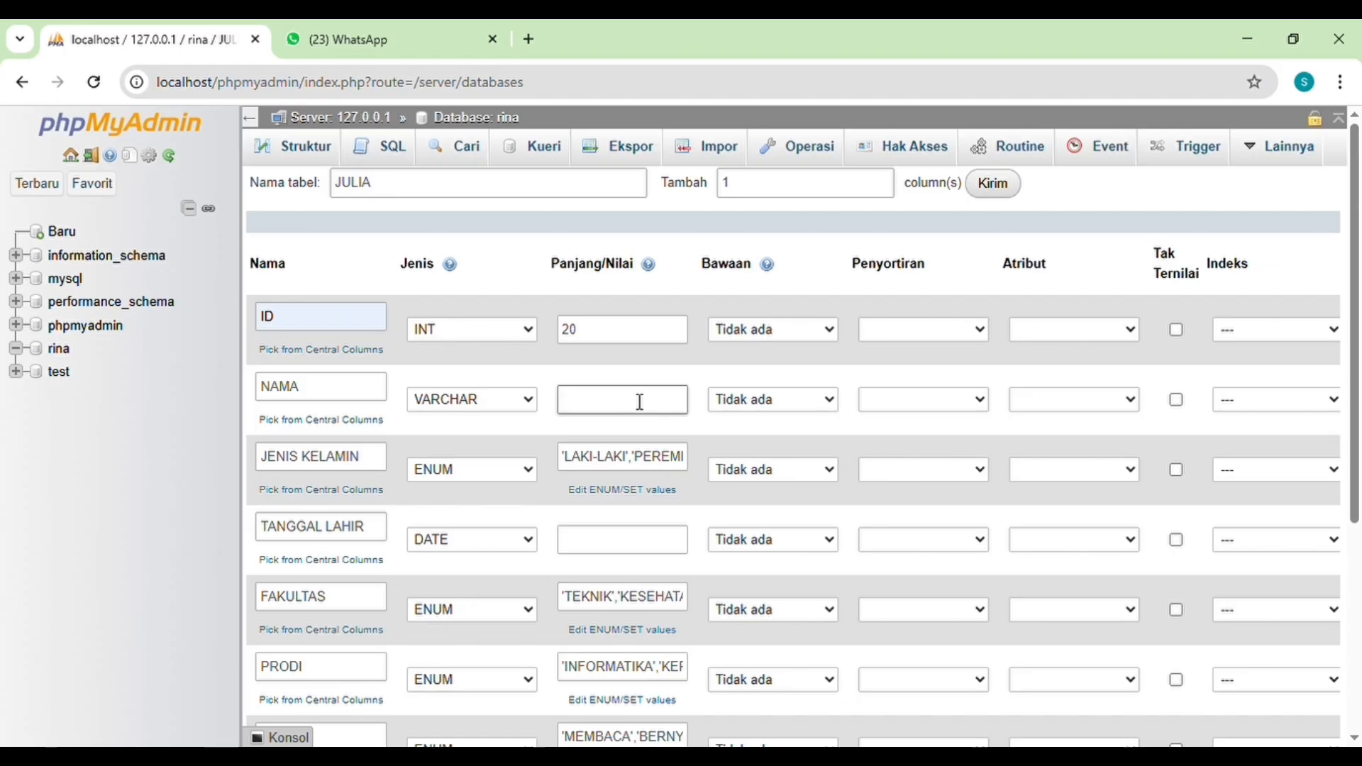
left_click(624, 544)
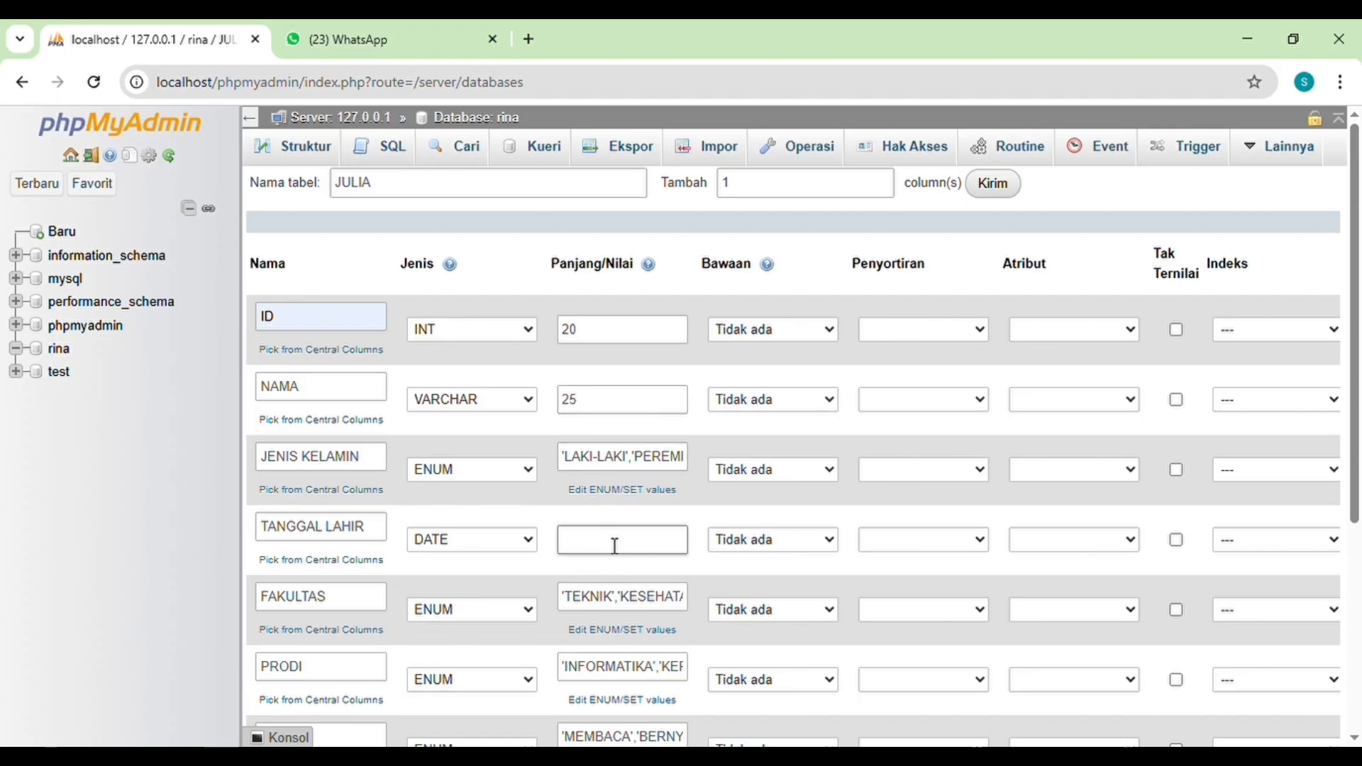
scroll(614, 546, "down", 7)
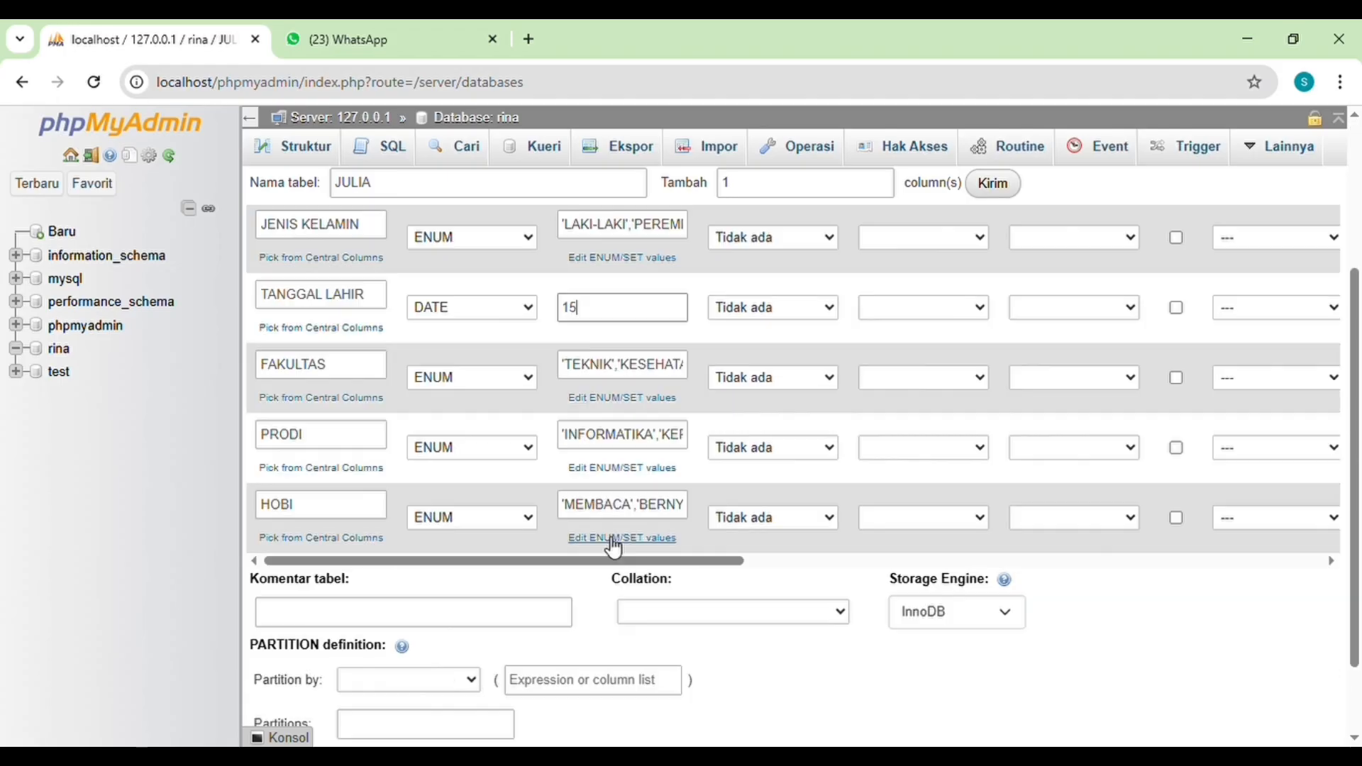
Step: Add a PRIMARY index on the ID column, leaving the index size empty
scroll(605, 538, "up", 3)
scroll(608, 545, "up", 3)
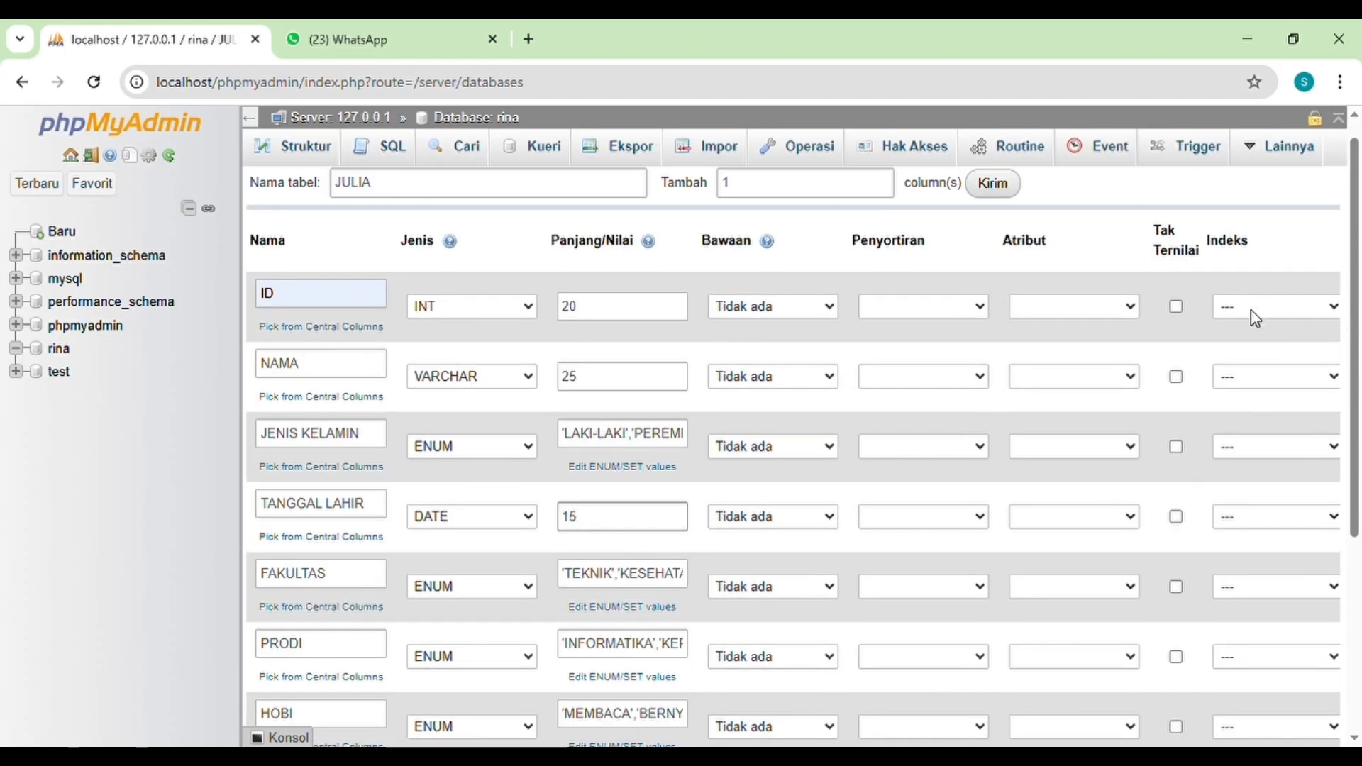
scroll(1255, 319, "up", 1)
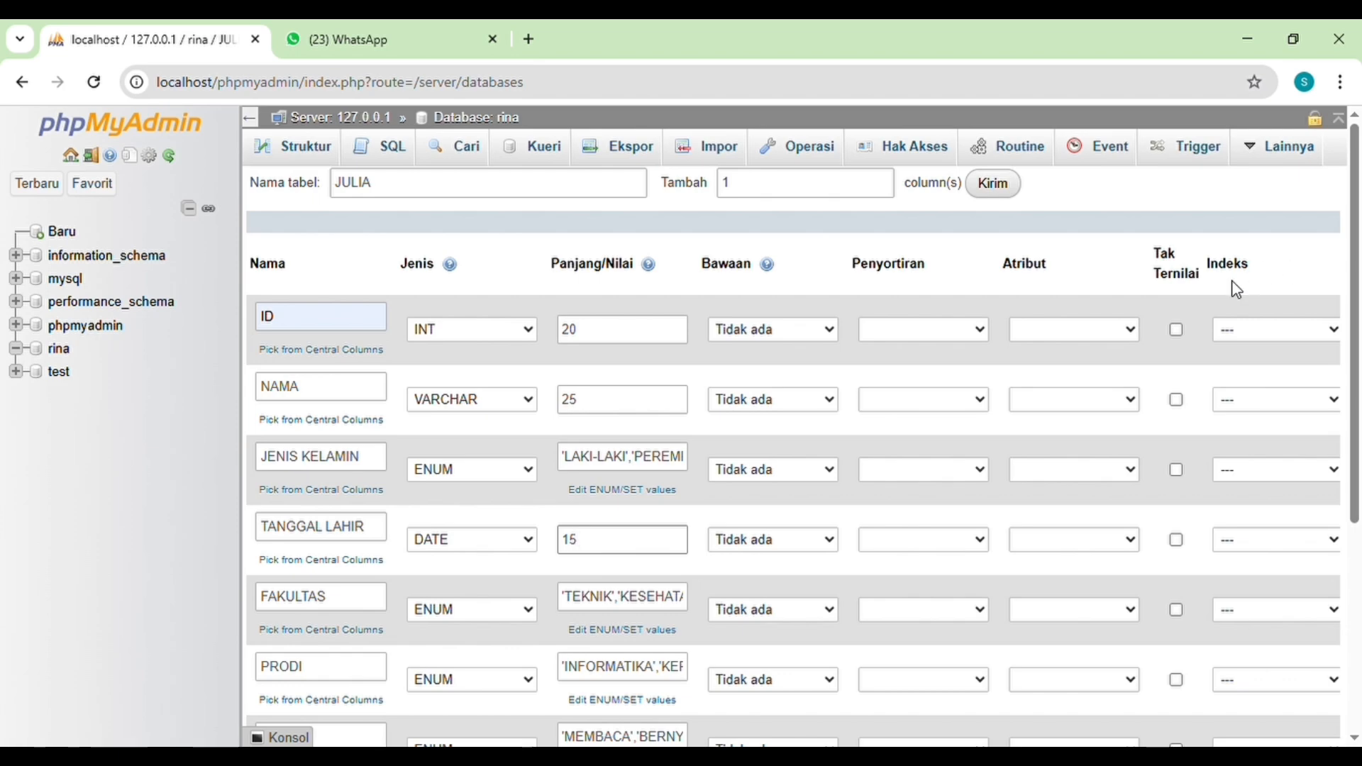
left_click(1264, 389)
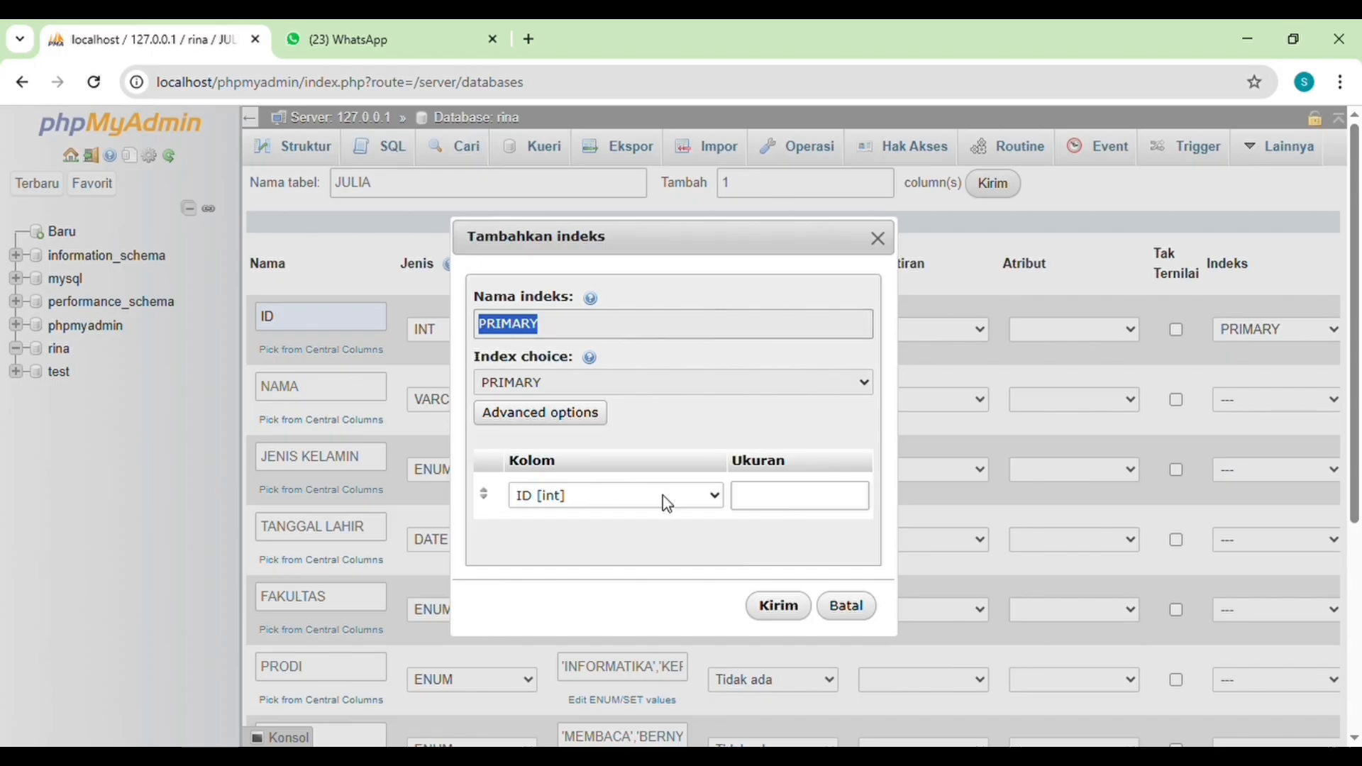
left_click(799, 612)
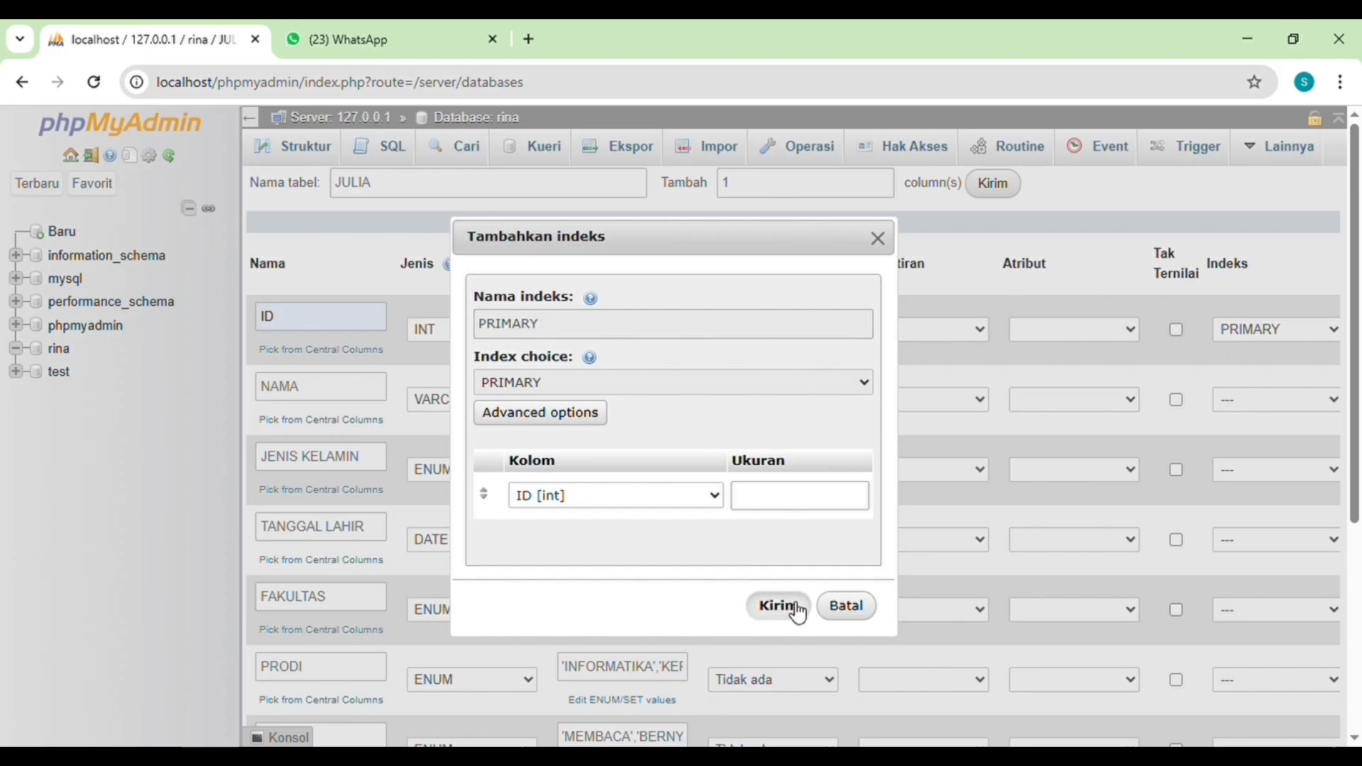
Step: Review the seven column definitions and save the JULIA table in the rina database
scroll(880, 590, "down", 3)
scroll(897, 582, "down", 2)
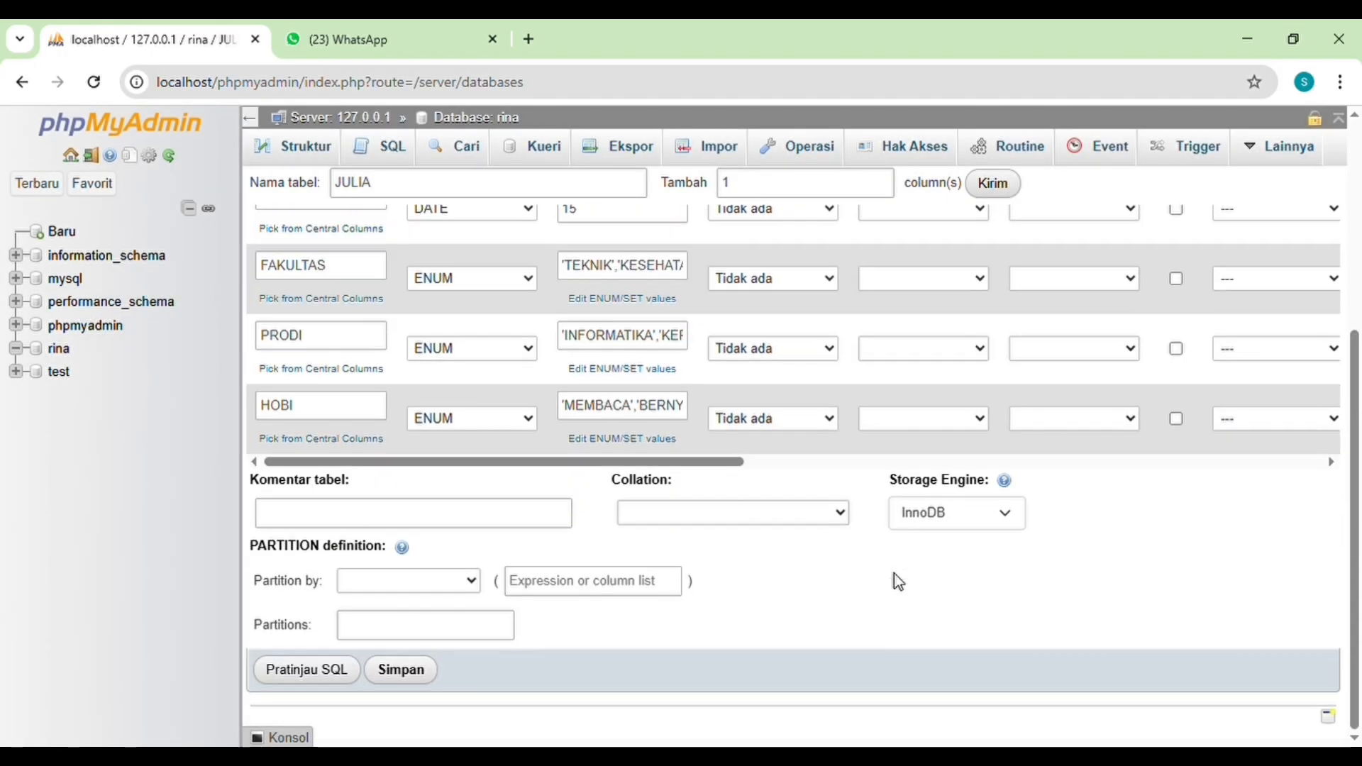
scroll(897, 581, "up", 3)
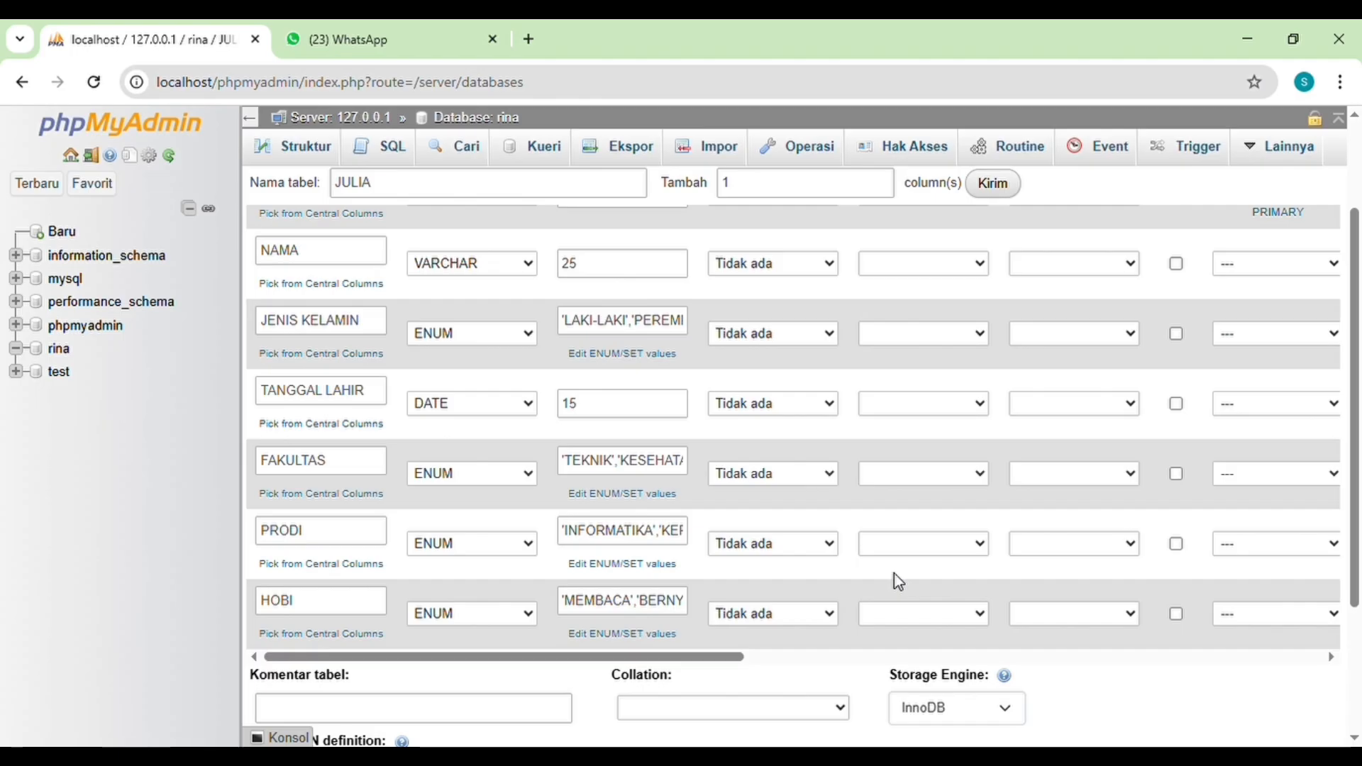
scroll(894, 575, "up", 2)
scroll(894, 574, "down", 2)
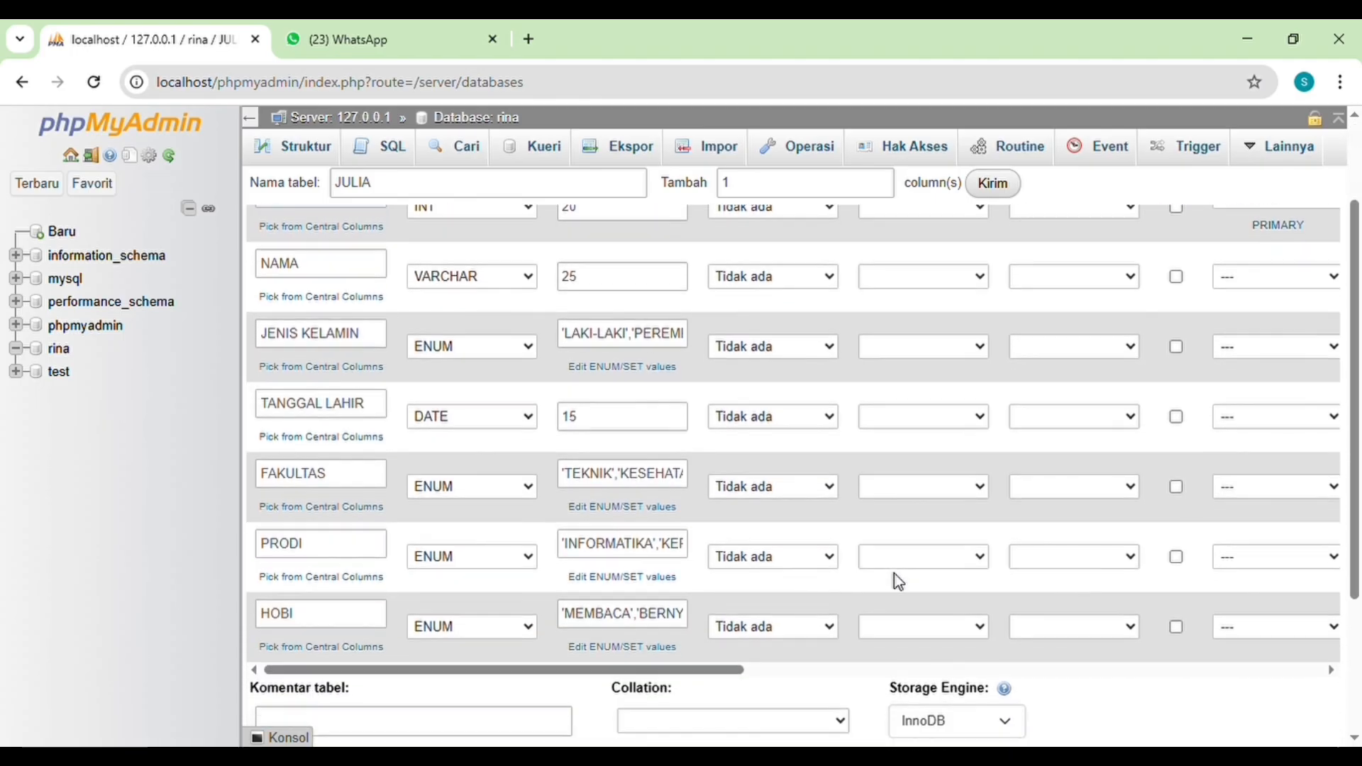
scroll(896, 573, "up", 1)
scroll(897, 576, "down", 3)
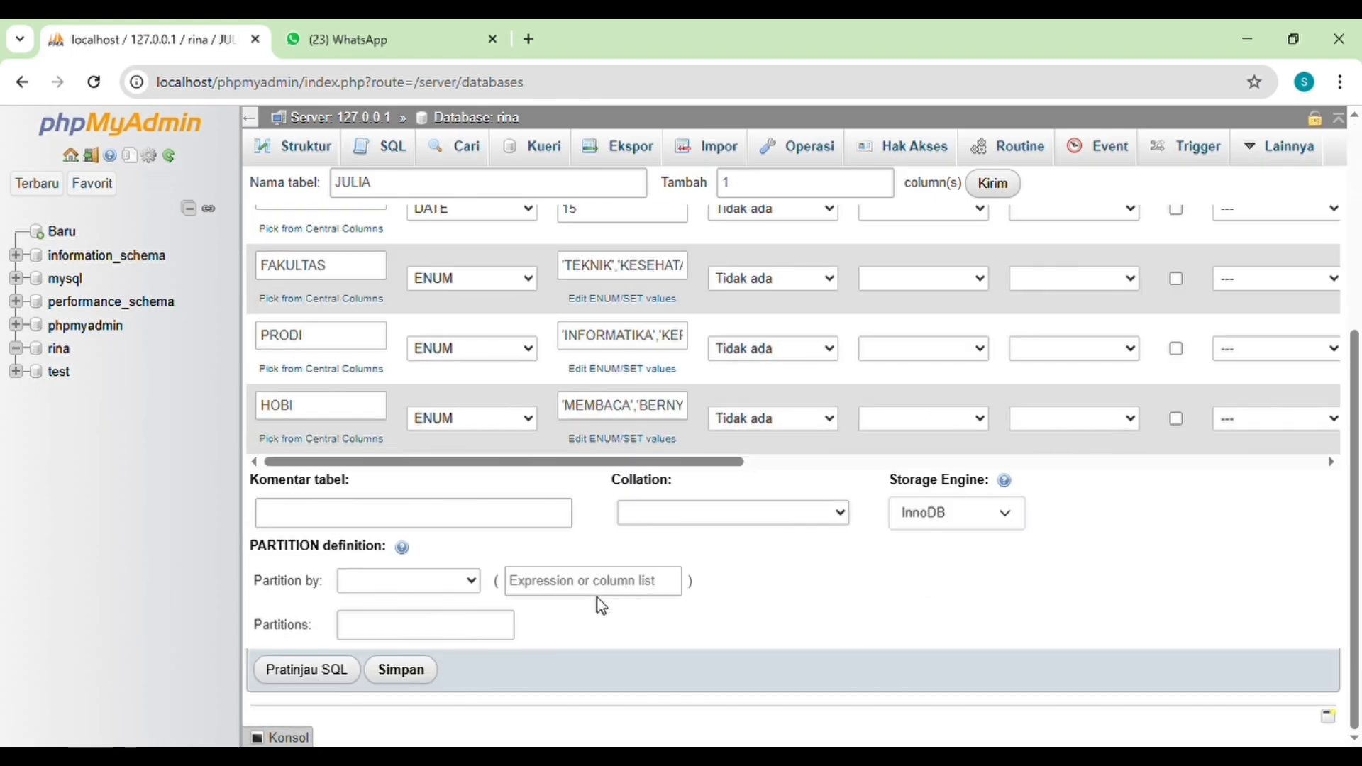
left_click(405, 686)
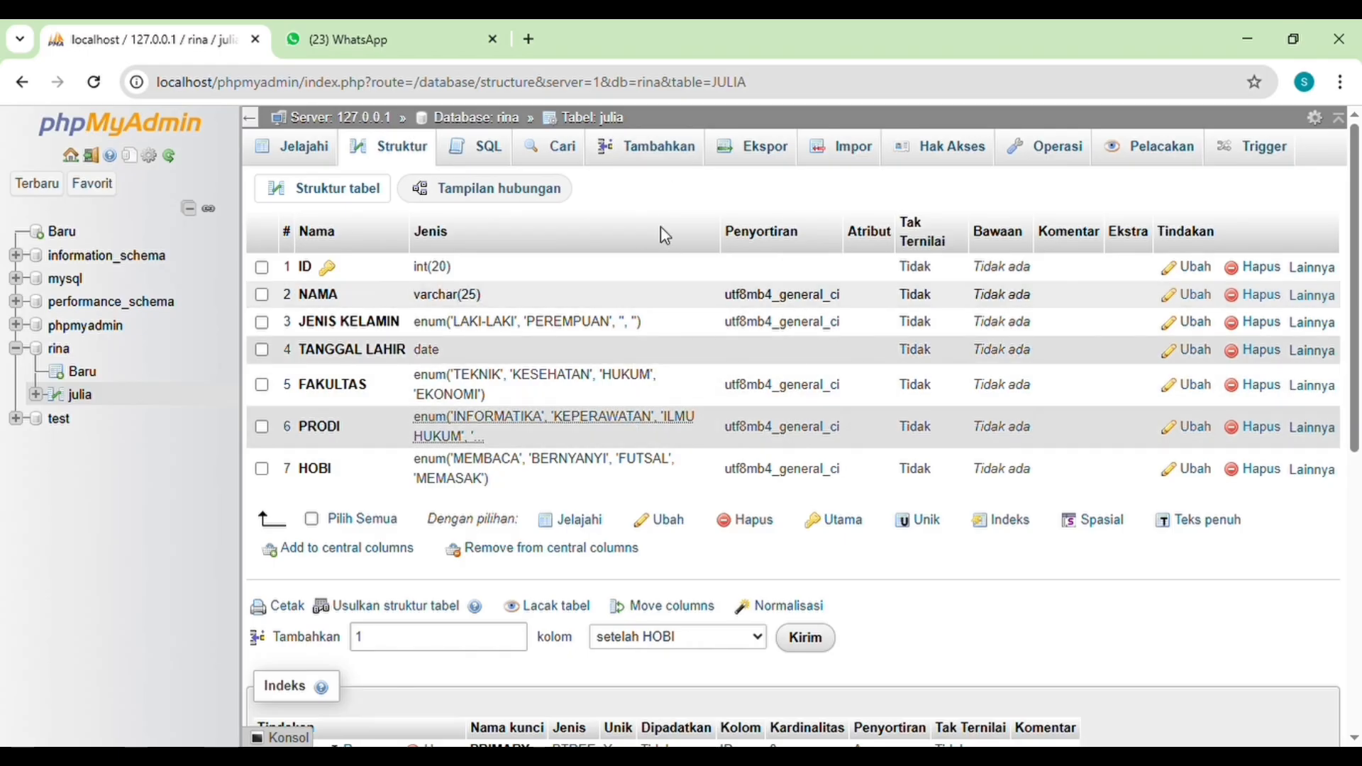
Step: Start a new record in the julia table with ID 1, the student's name and JENIS KELAMIN PEREMPUAN
left_click(676, 151)
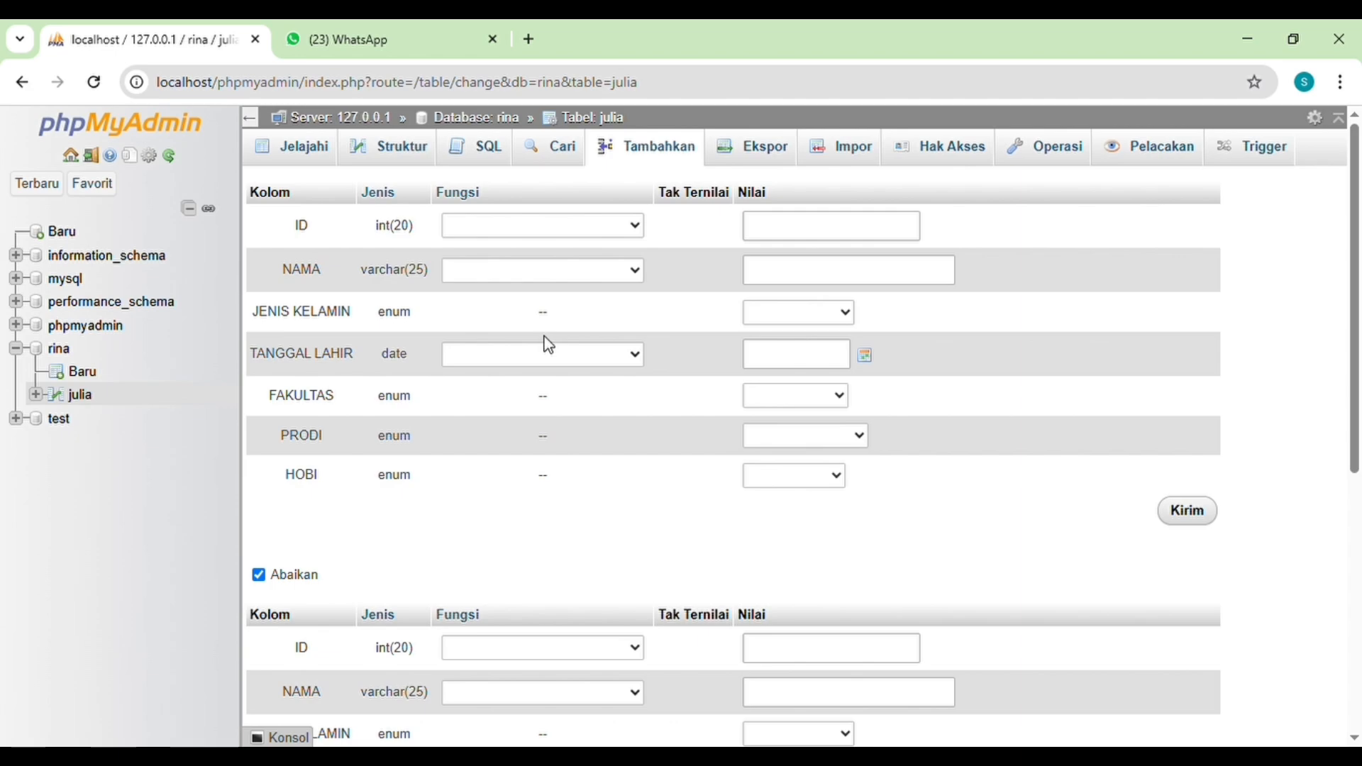
left_click(838, 233)
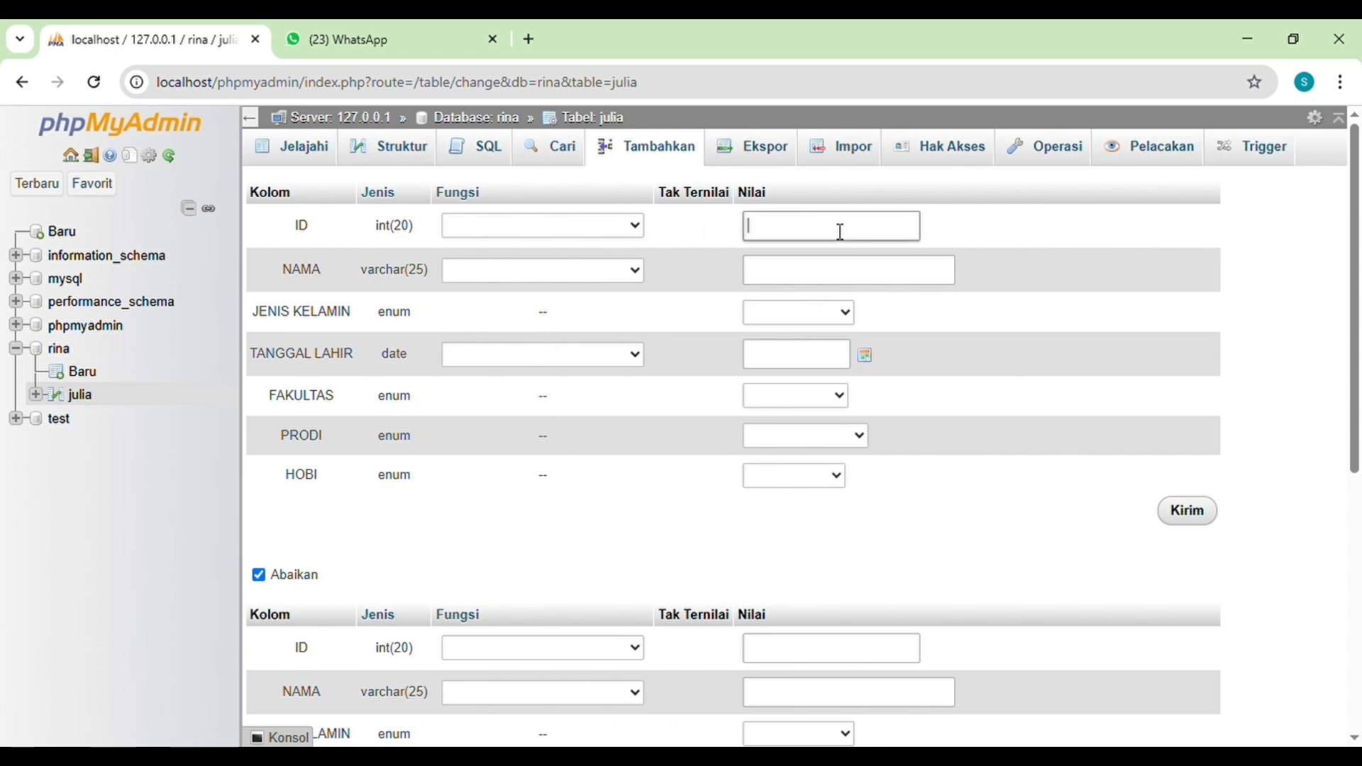
type("1")
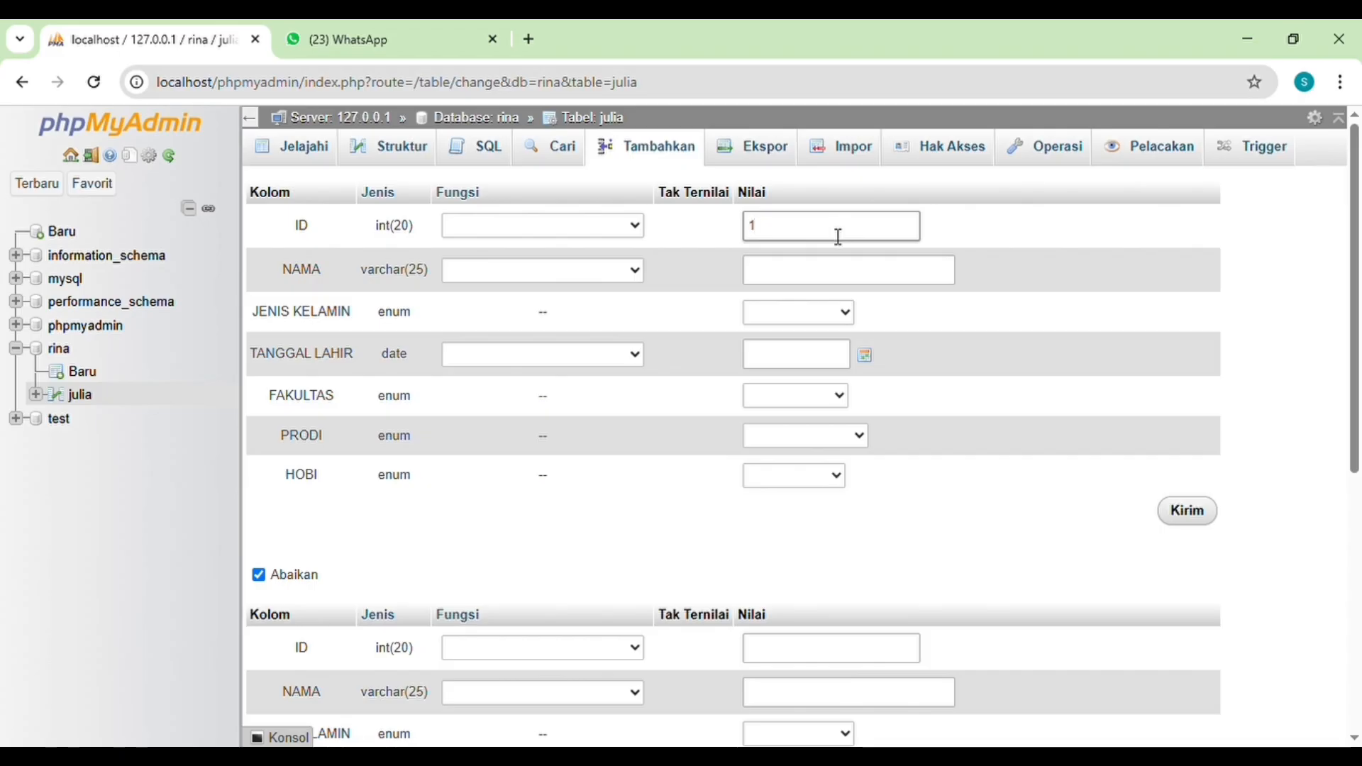
left_click(837, 270)
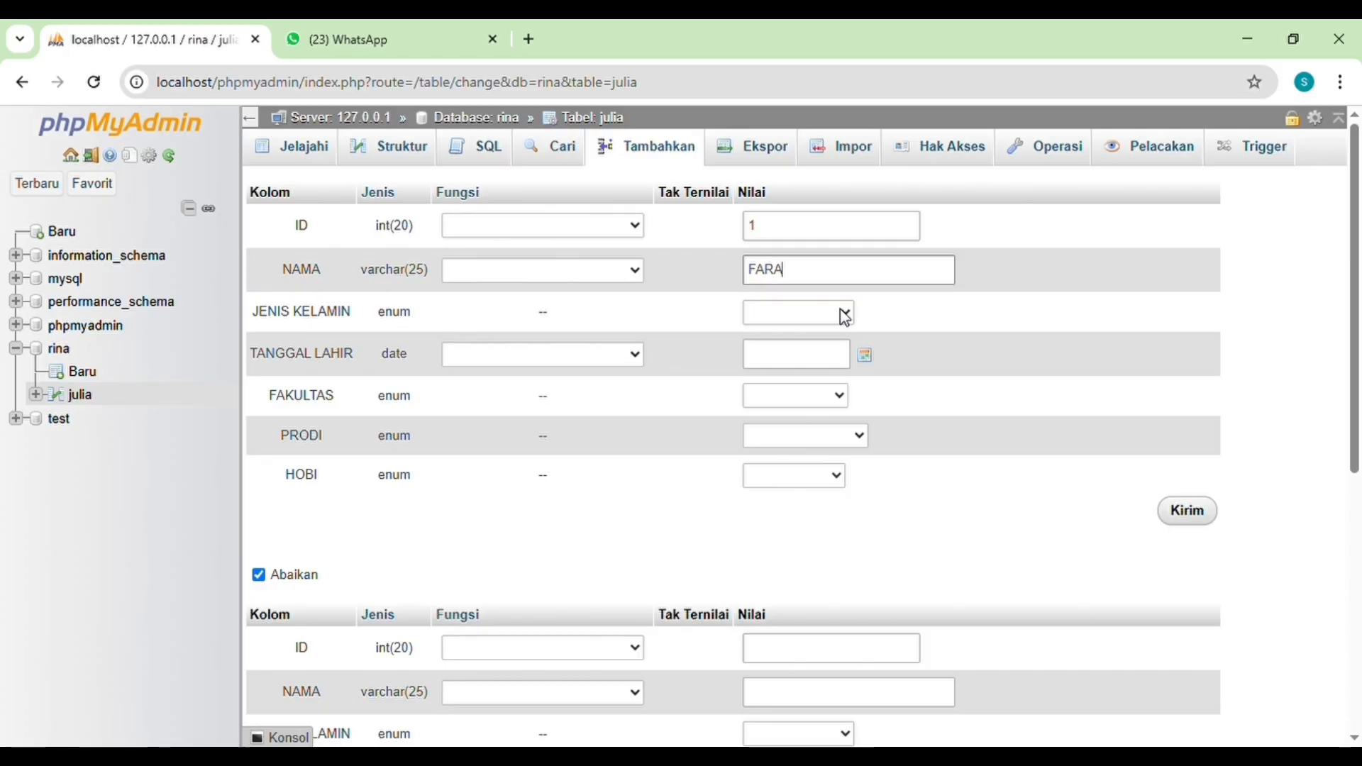
key("Tab")
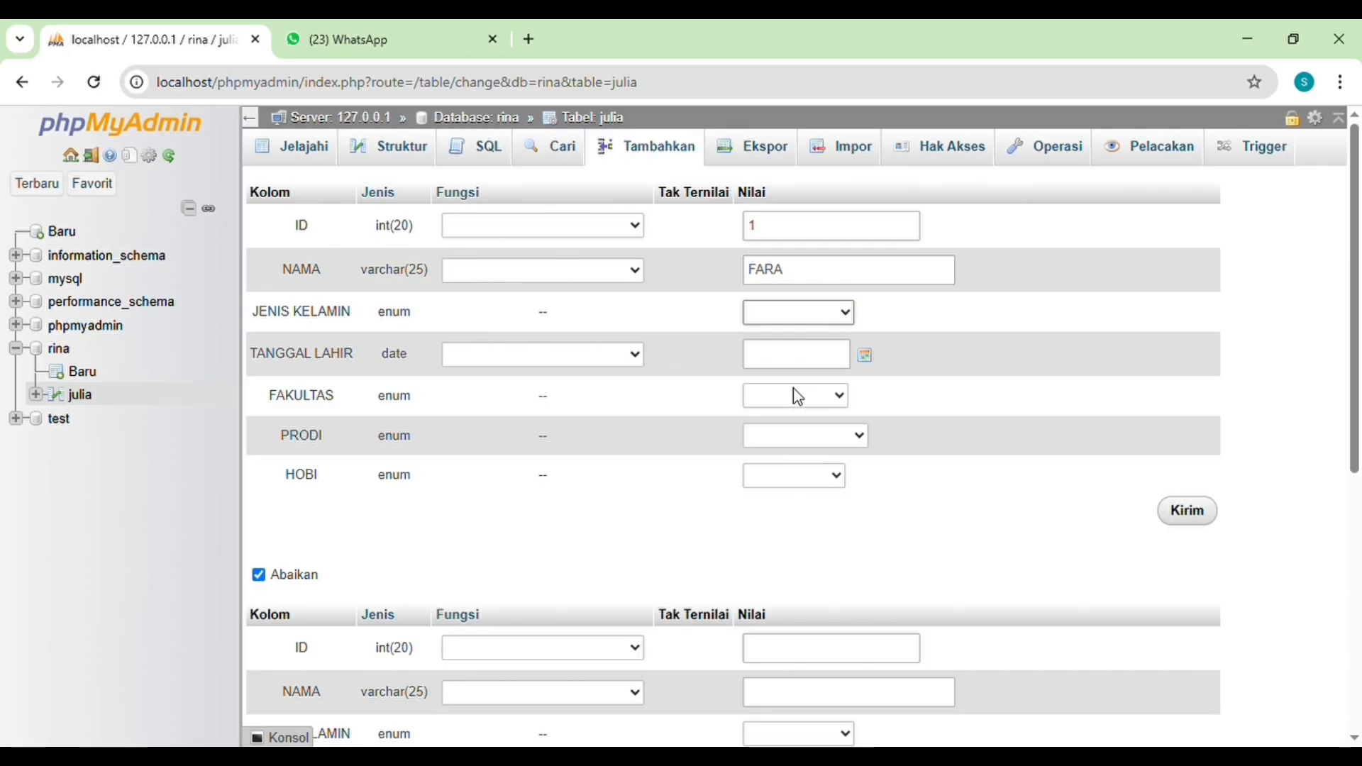
key("p")
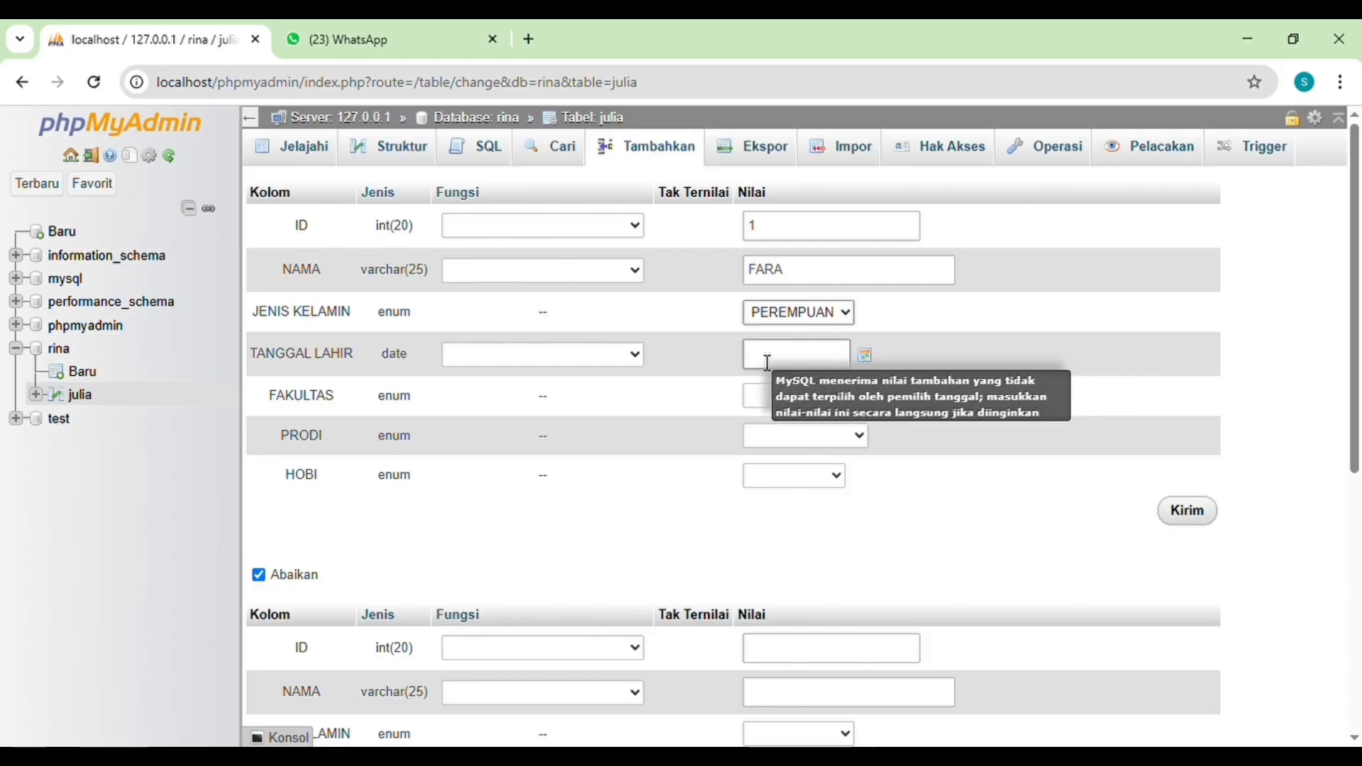
Step: Choose the first student's date of birth for TANGGAL LAHIR from the calendar
left_click(869, 358)
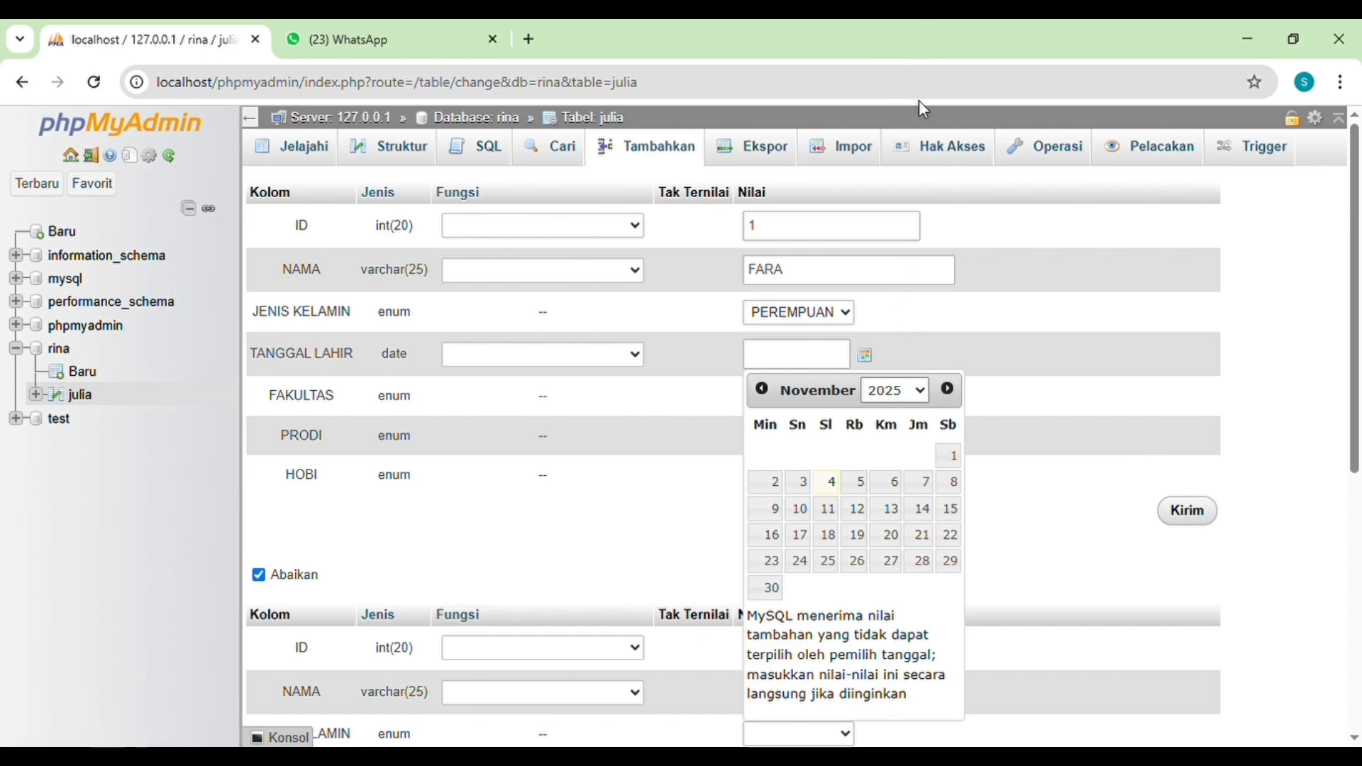
left_click(888, 28)
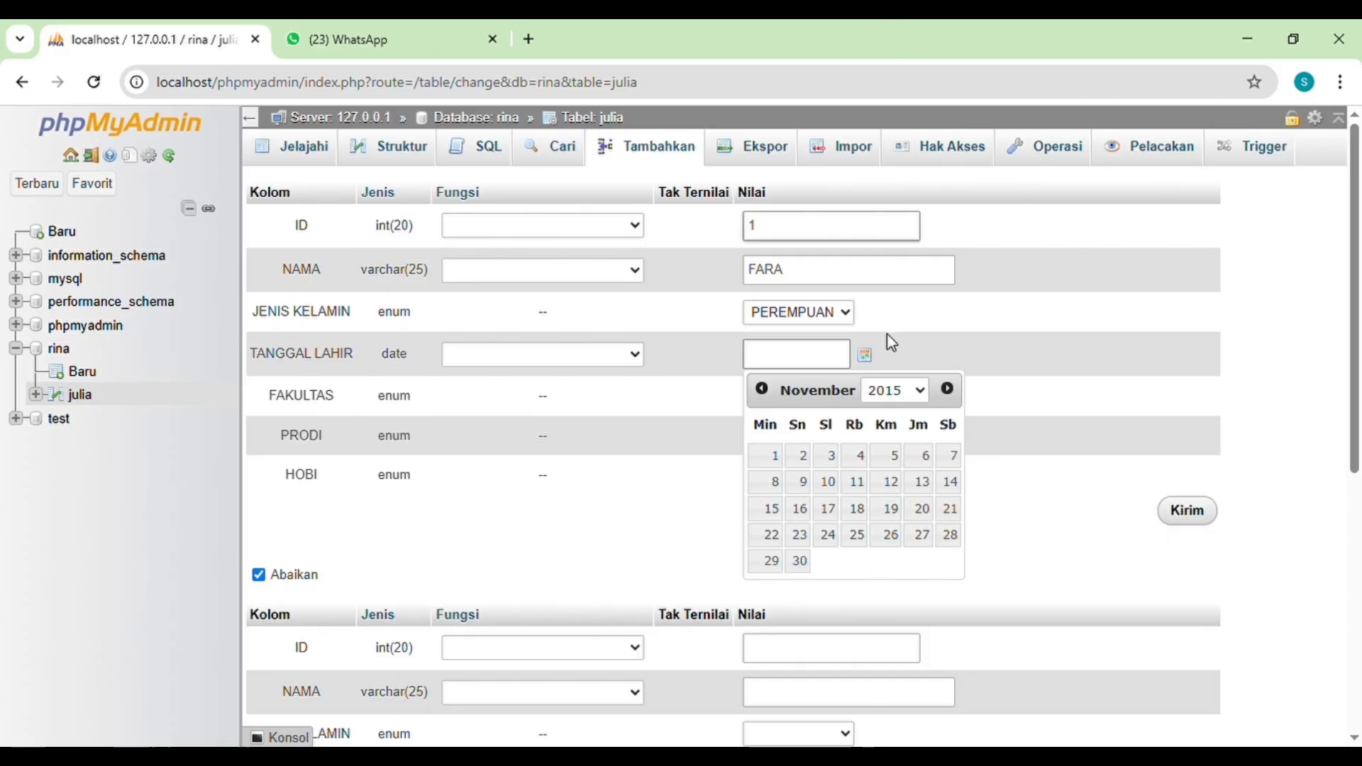
left_click(882, 393)
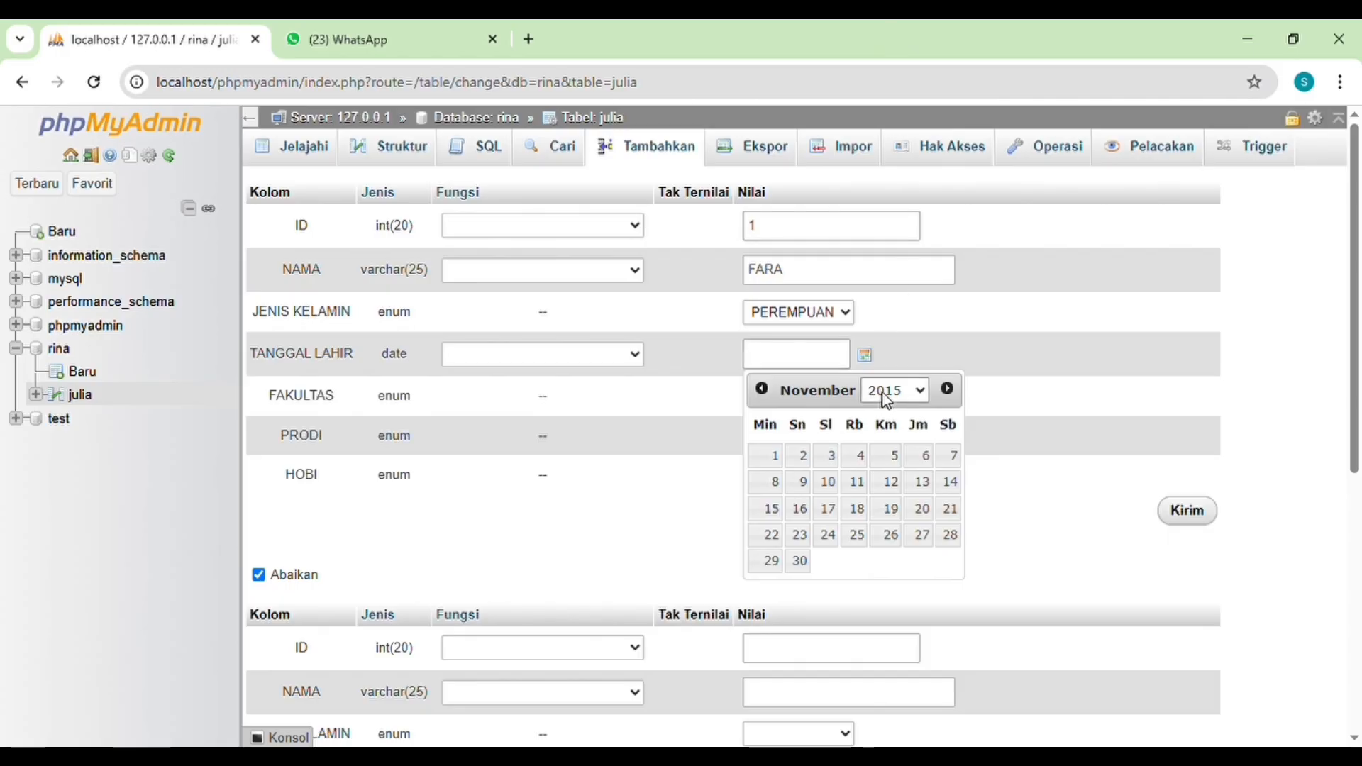
left_click(891, 44)
left_click(809, 356)
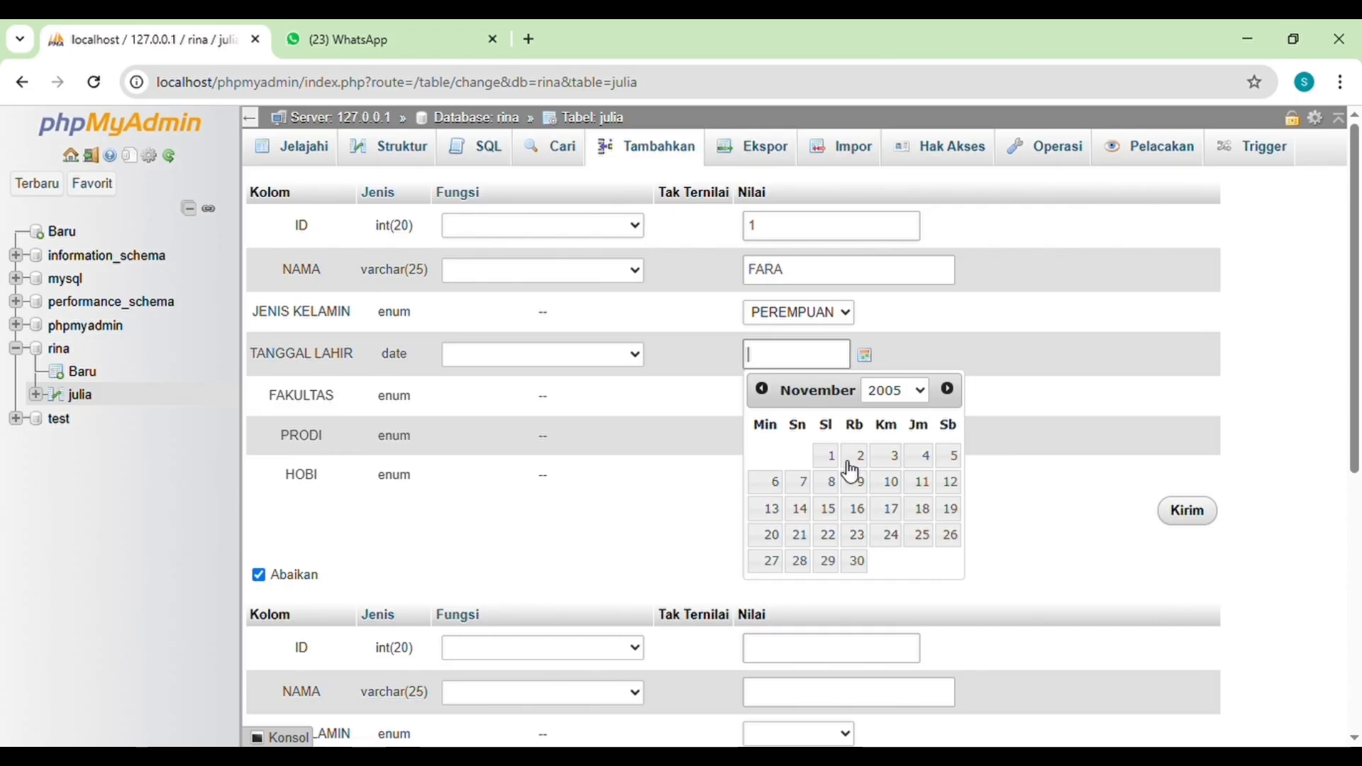
left_click(762, 388)
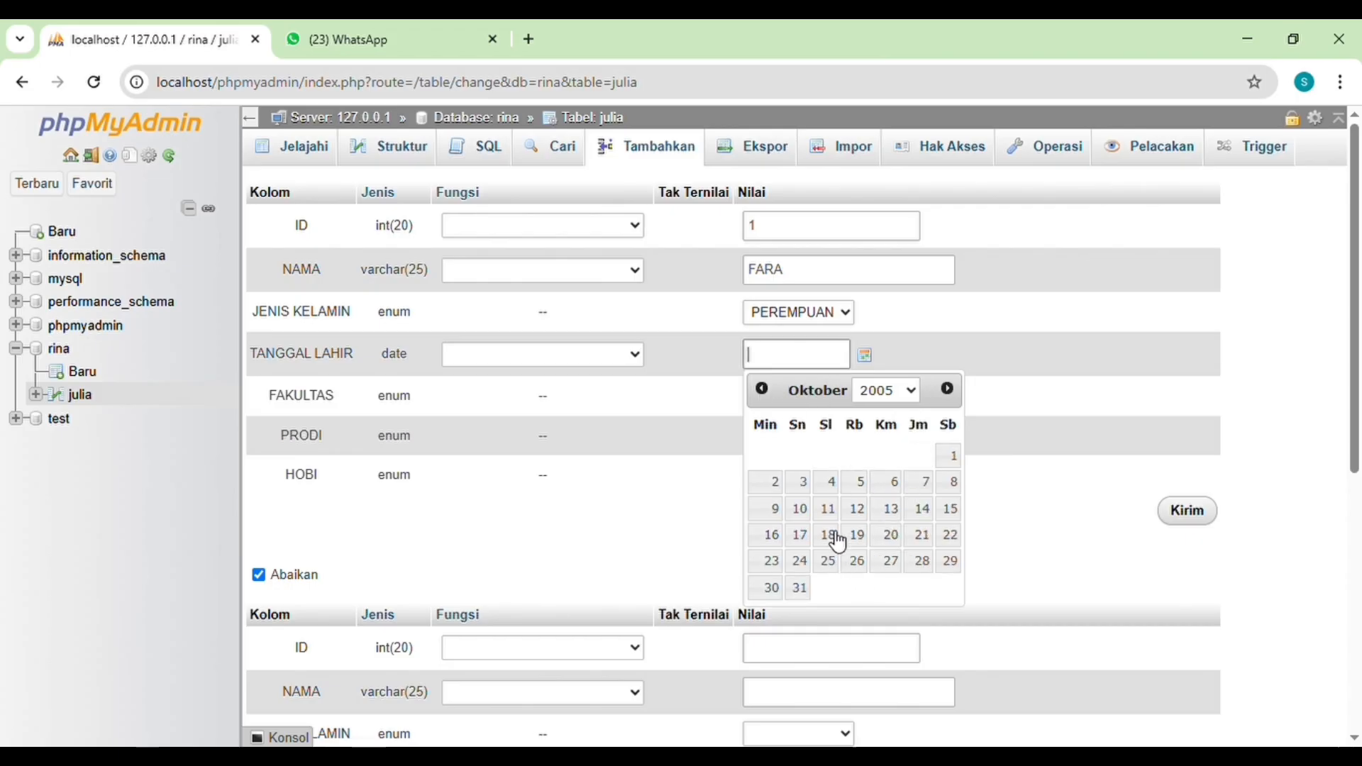
left_click(830, 561)
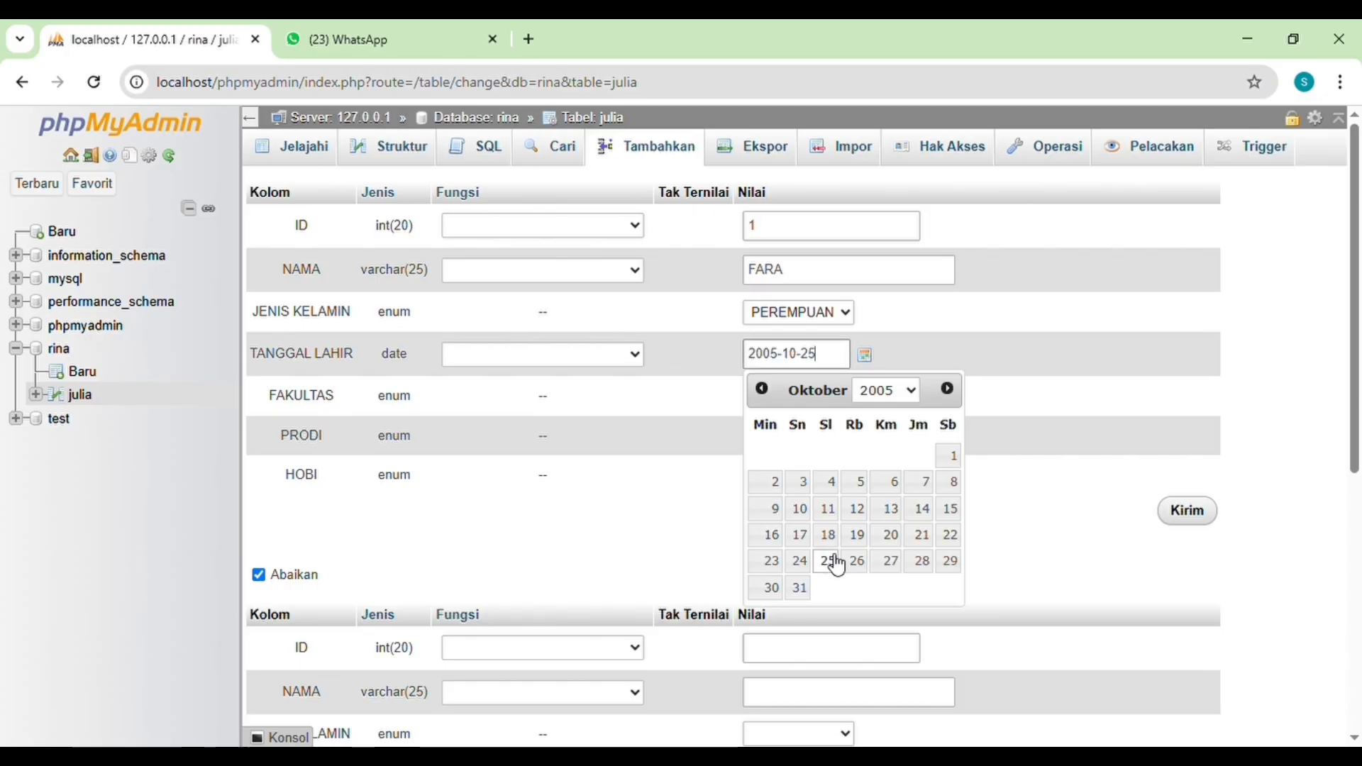
left_click(983, 576)
Step: Set the first record's FAKULTAS to KESEHATAN, PRODI to KEPERAWATAN and HOBI to MEMBACA
left_click(795, 396)
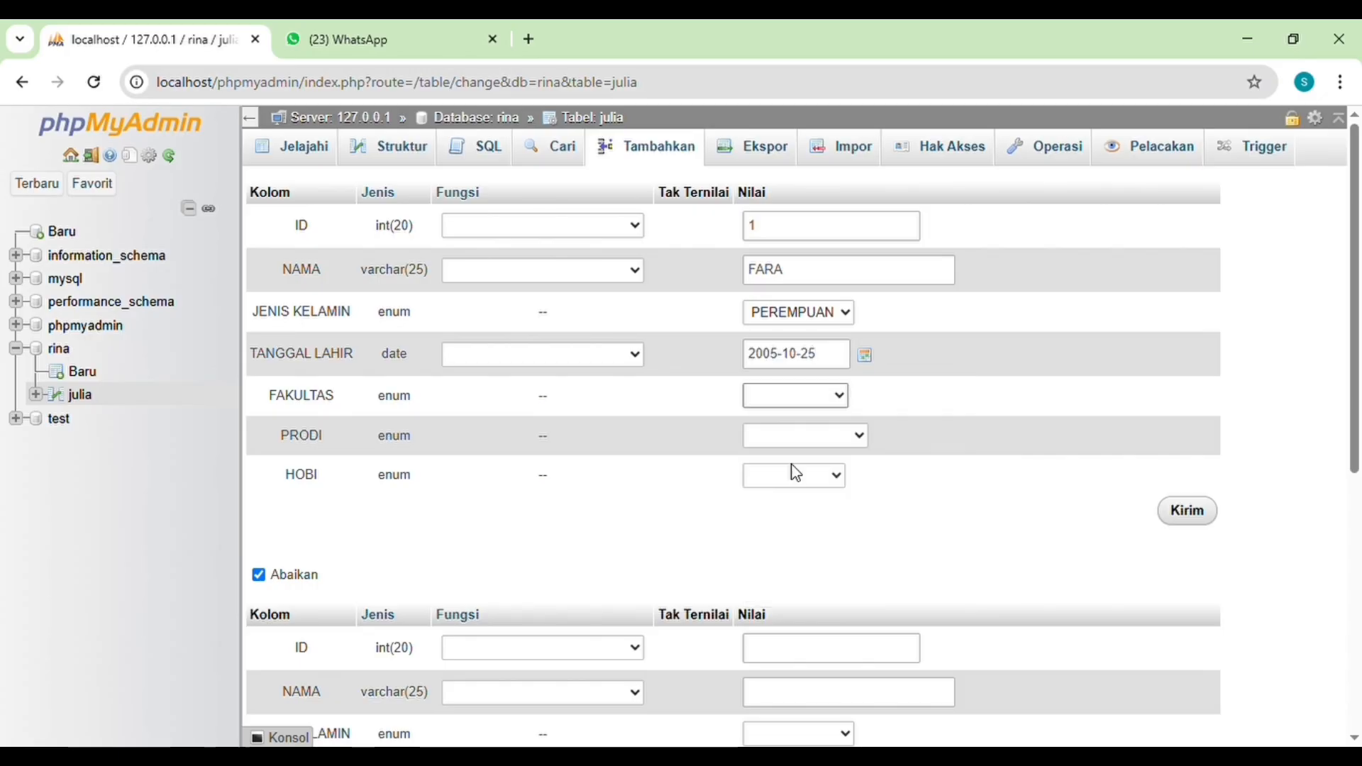
left_click(793, 468)
left_click(862, 439)
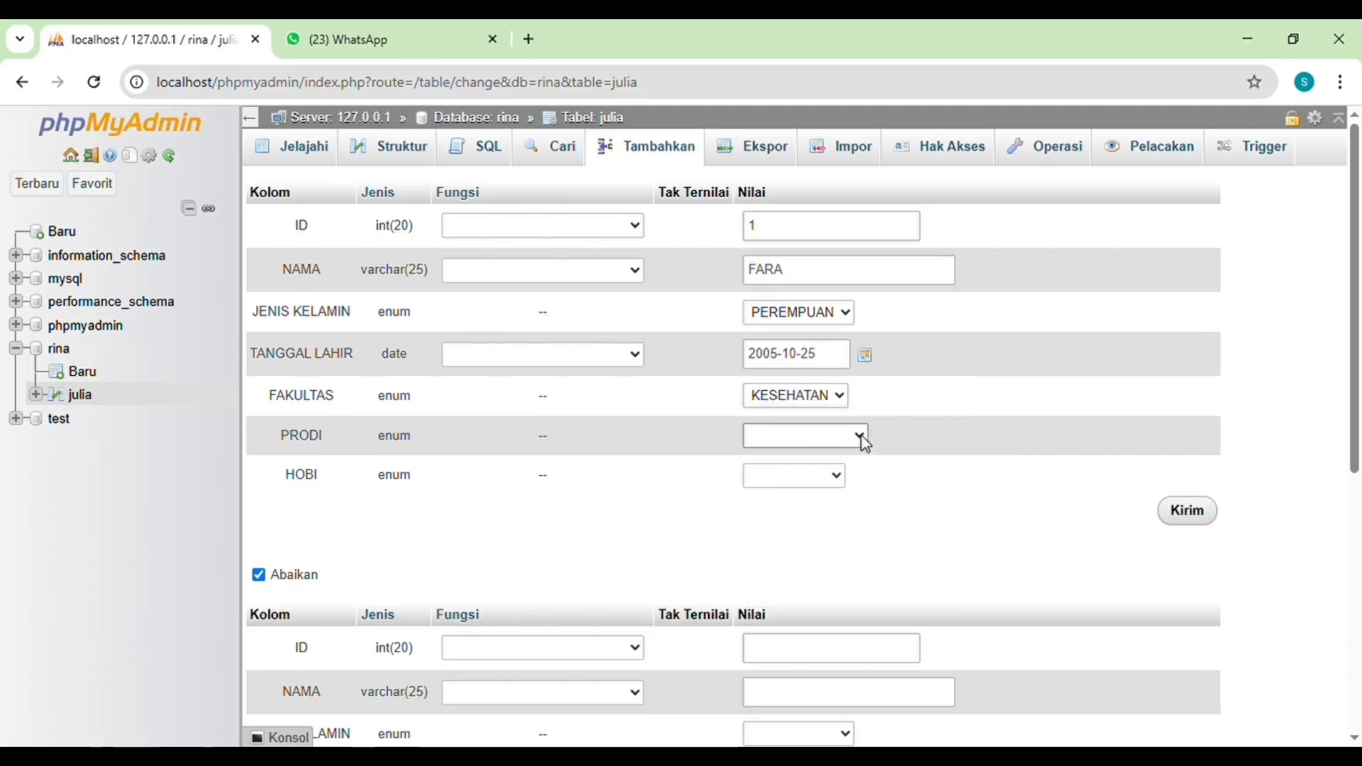
left_click(836, 518)
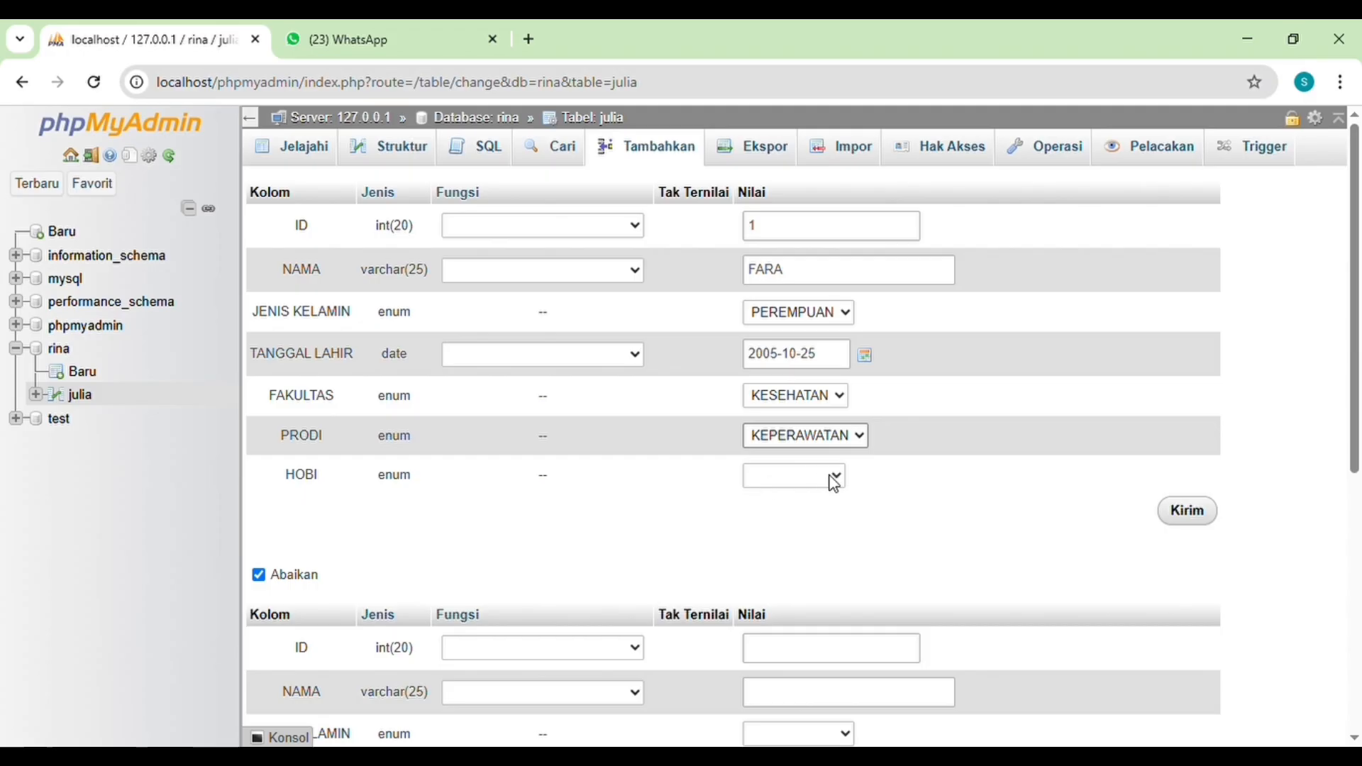
left_click(834, 483)
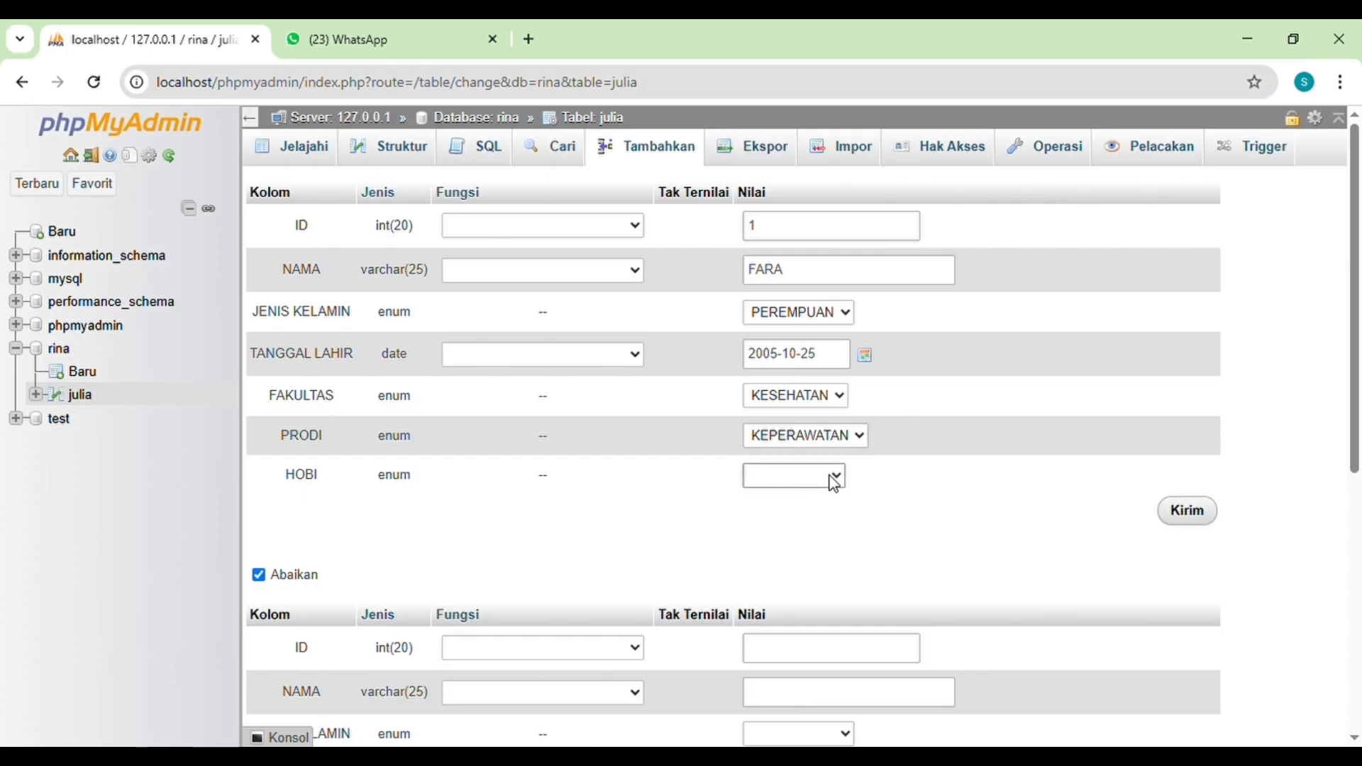
left_click(789, 523)
Step: Fill in the second record with ID 2, the student's name and JENIS KELAMIN LAKI-LAKI
scroll(804, 541, "down", 5)
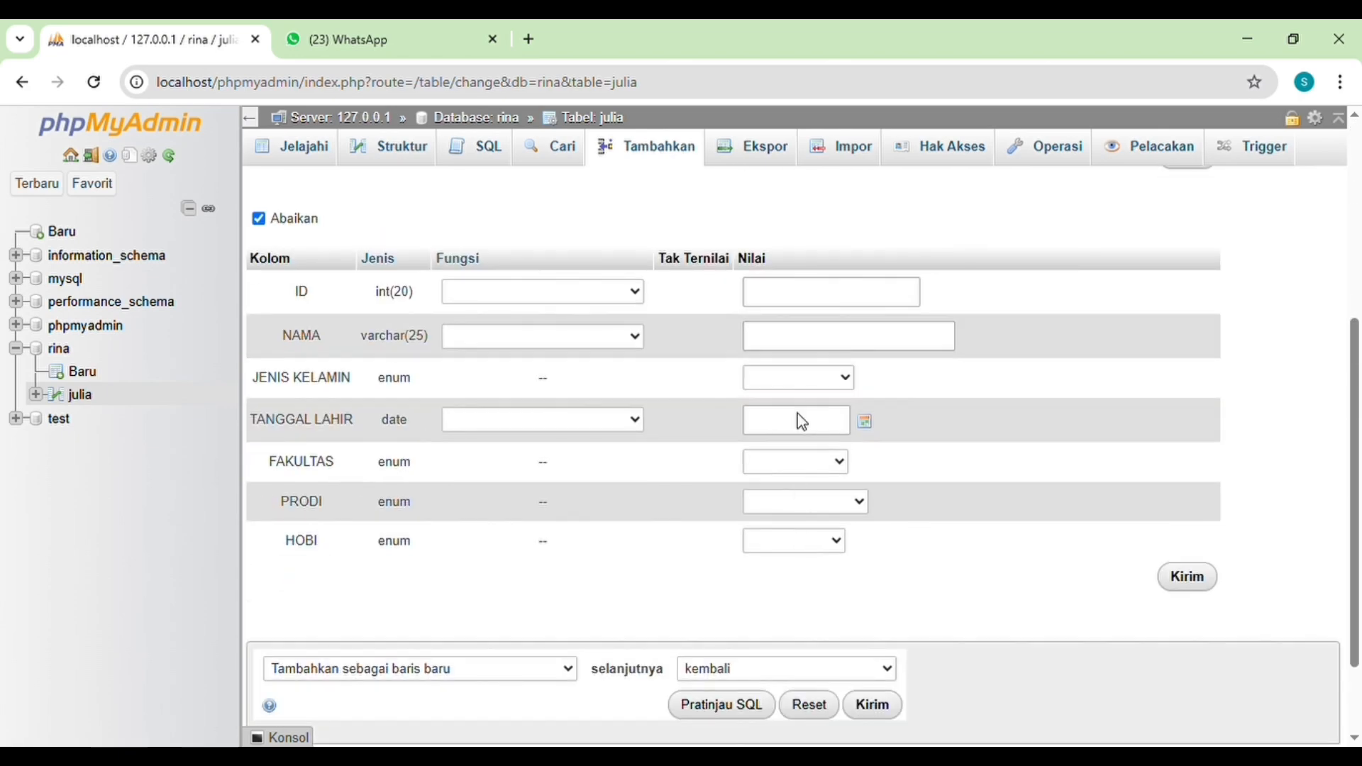
scroll(753, 339, "up", 4)
scroll(752, 342, "down", 5)
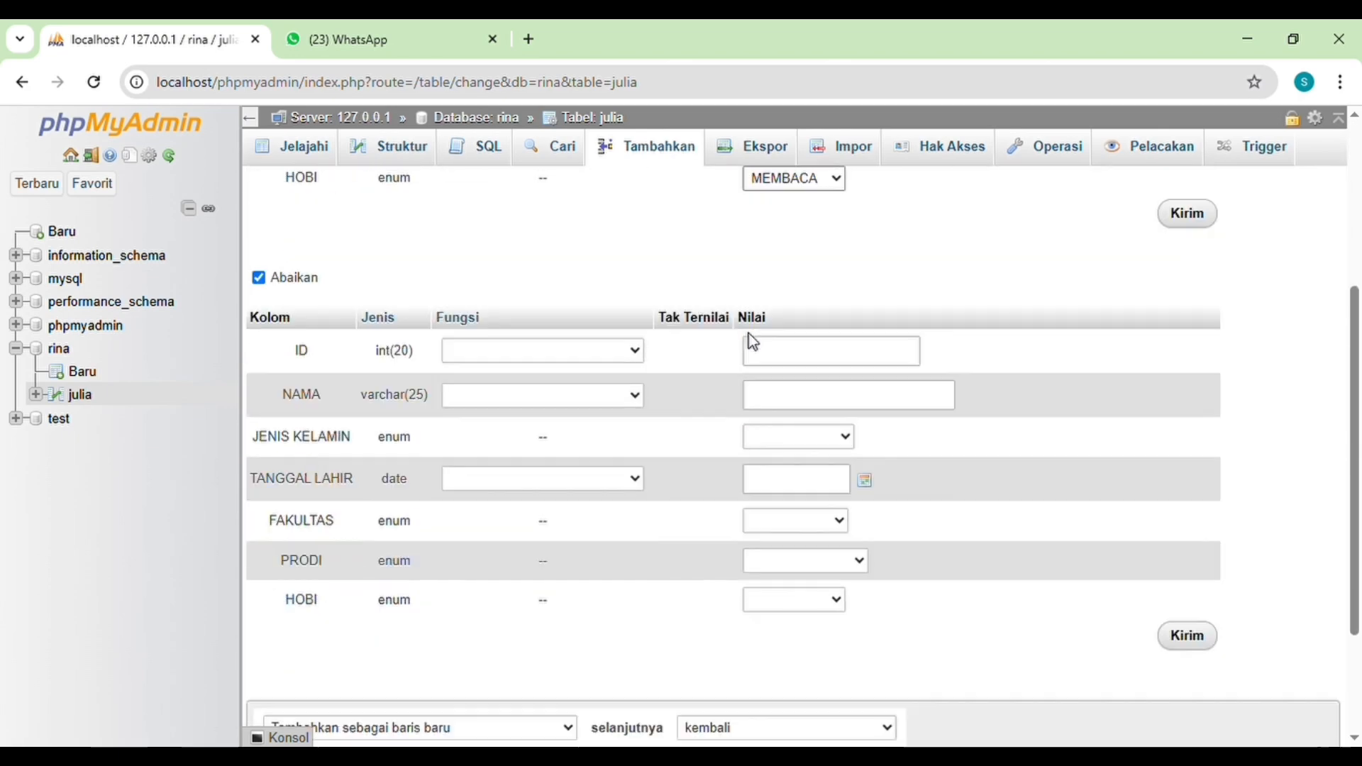
left_click(824, 253)
type("2")
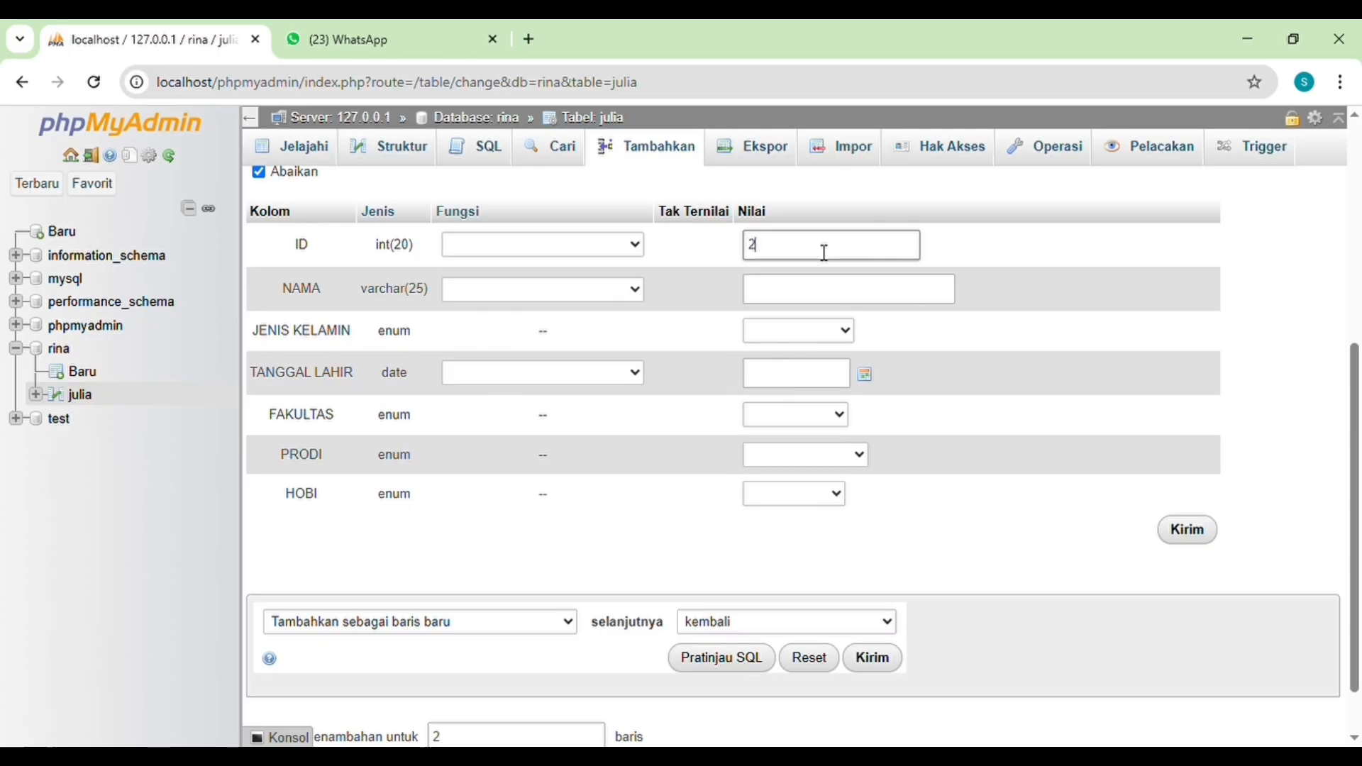
left_click(822, 302)
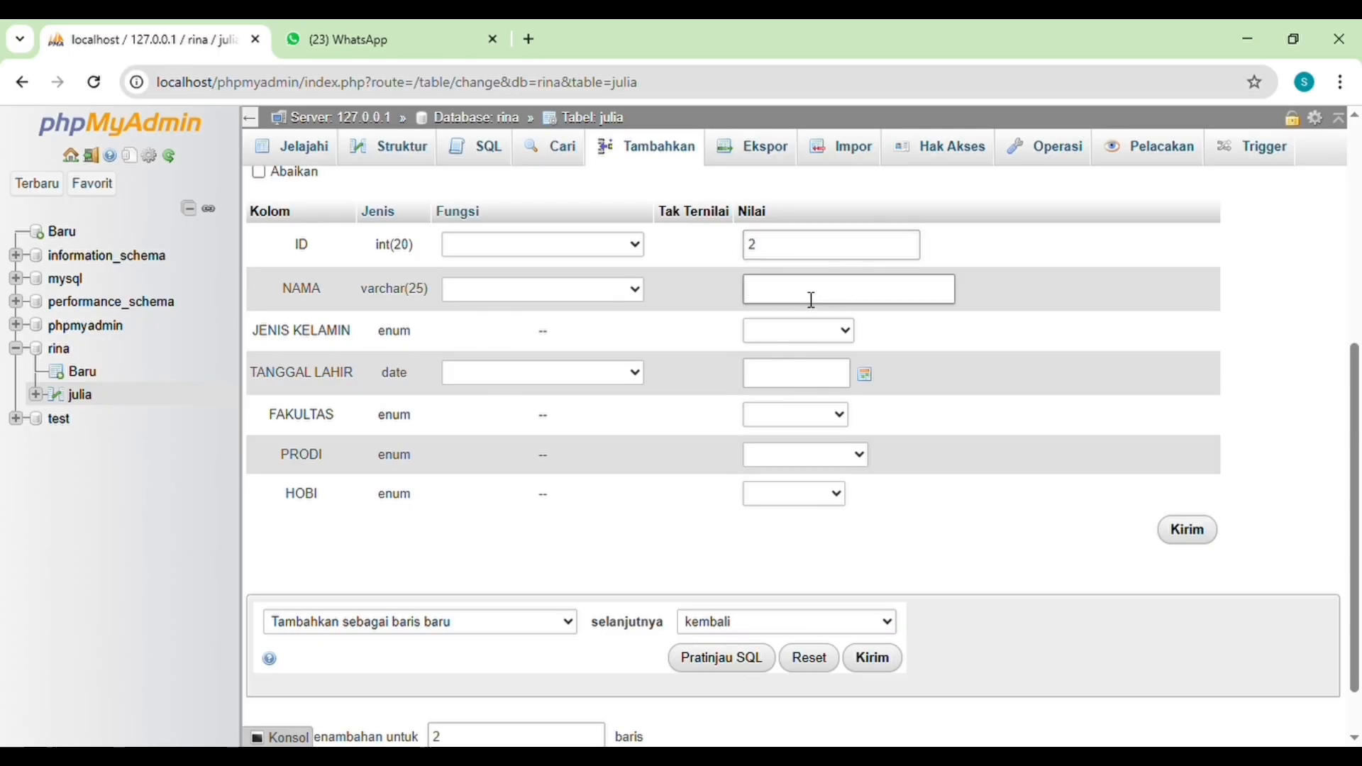
type("DIMAS")
key("Tab")
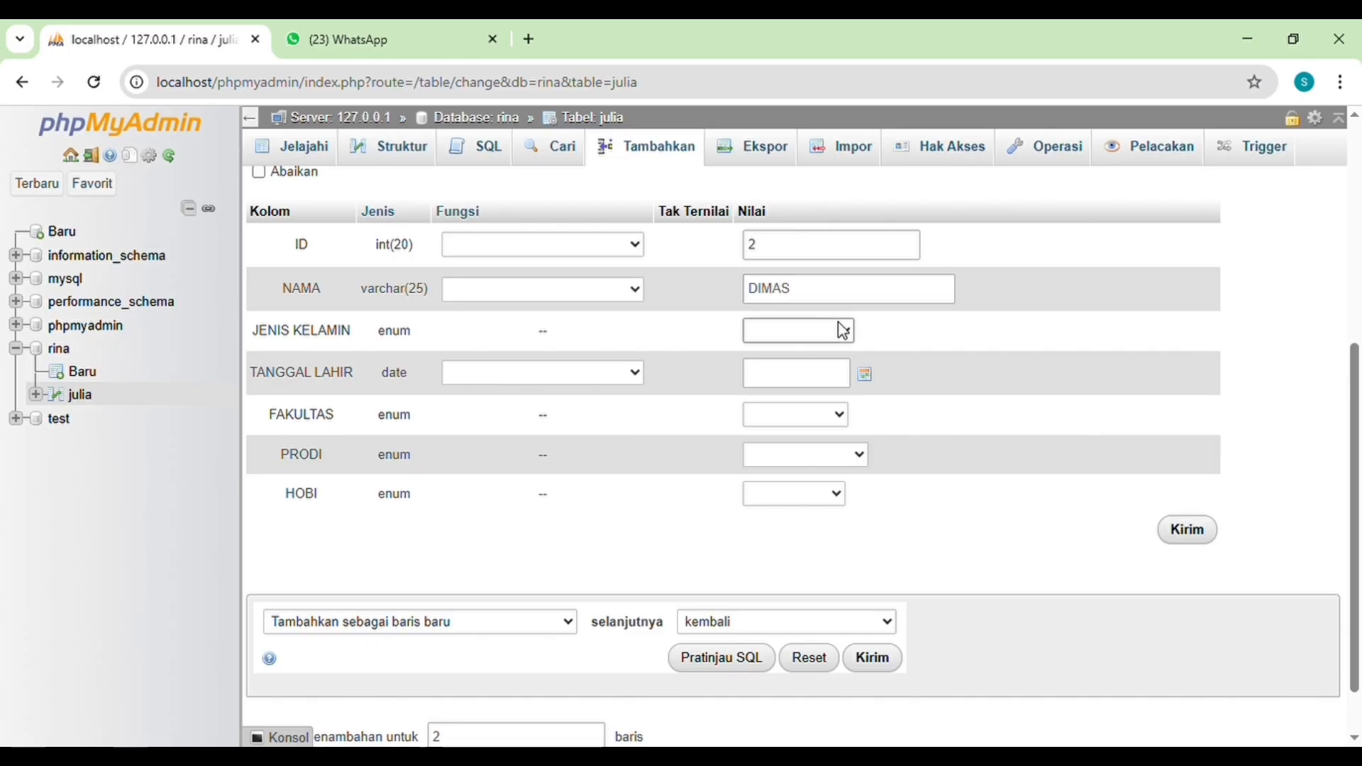
left_click(810, 385)
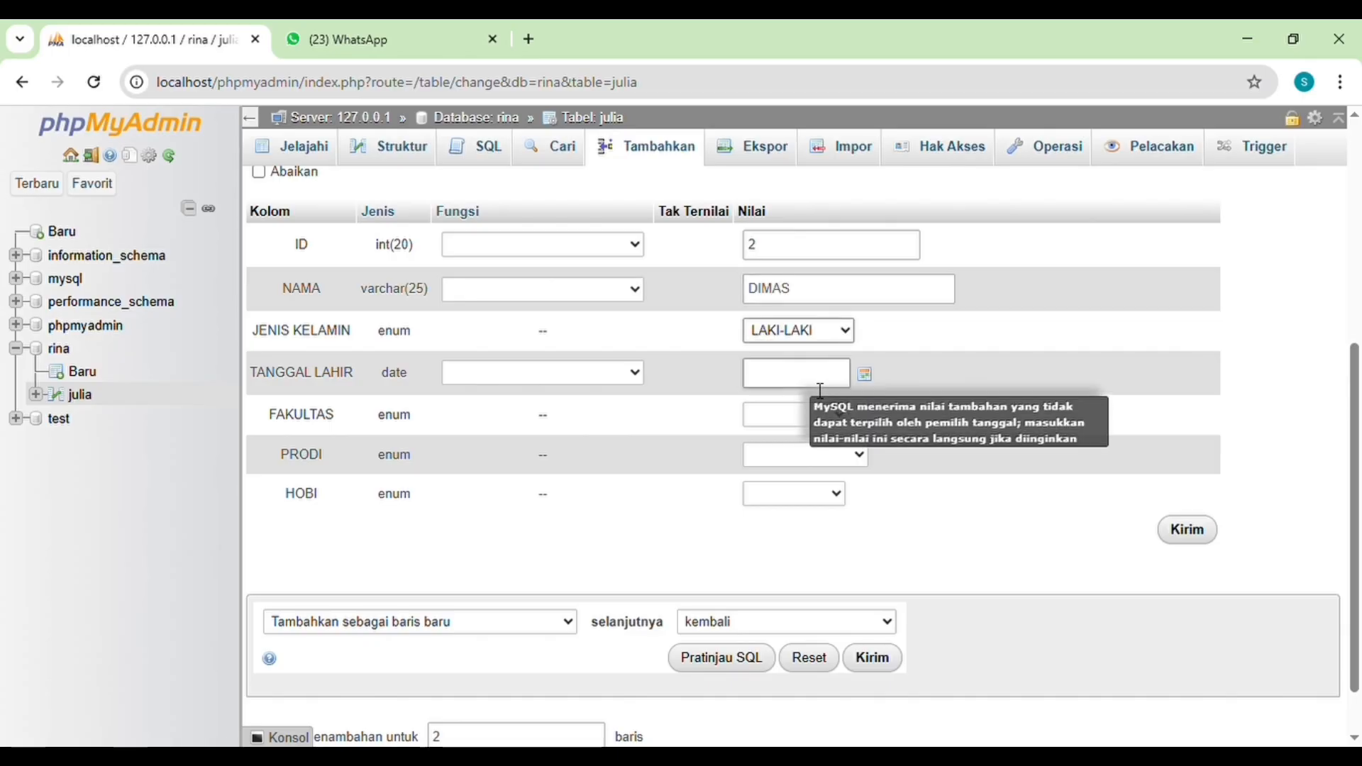
Step: Complete the second record with the student's date of birth, FAKULTAS TEKNIK, PRODI INFORMATIKA and HOBI FUTSAL
left_click(821, 387)
left_click(863, 380)
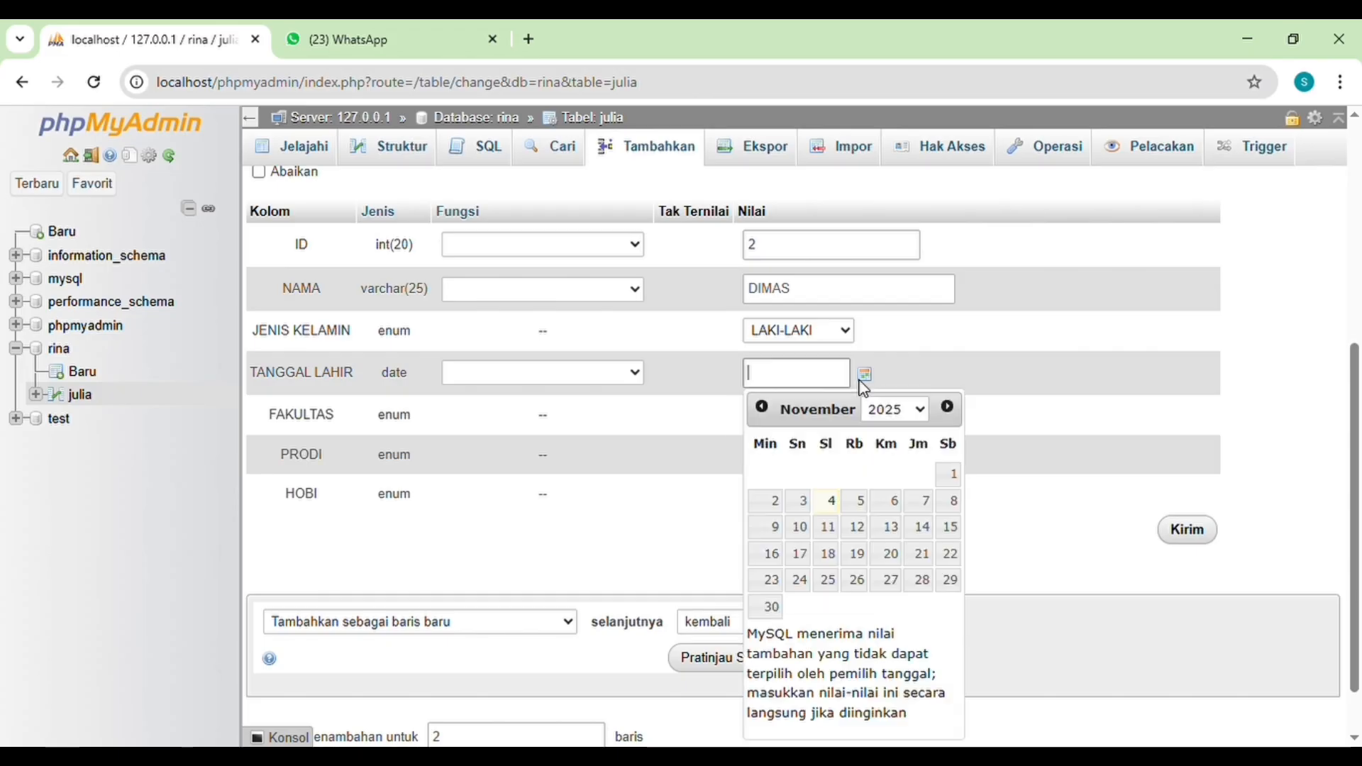
left_click(917, 410)
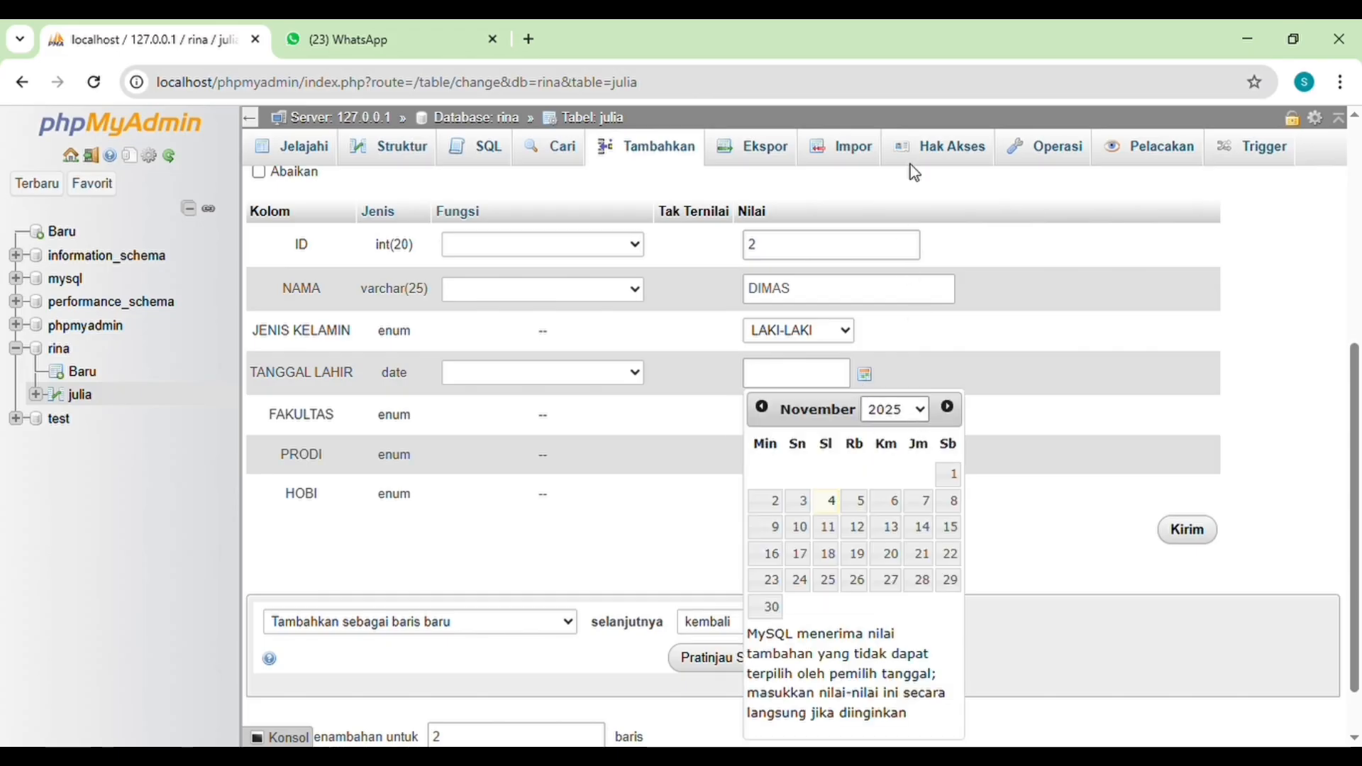
left_click(896, 51)
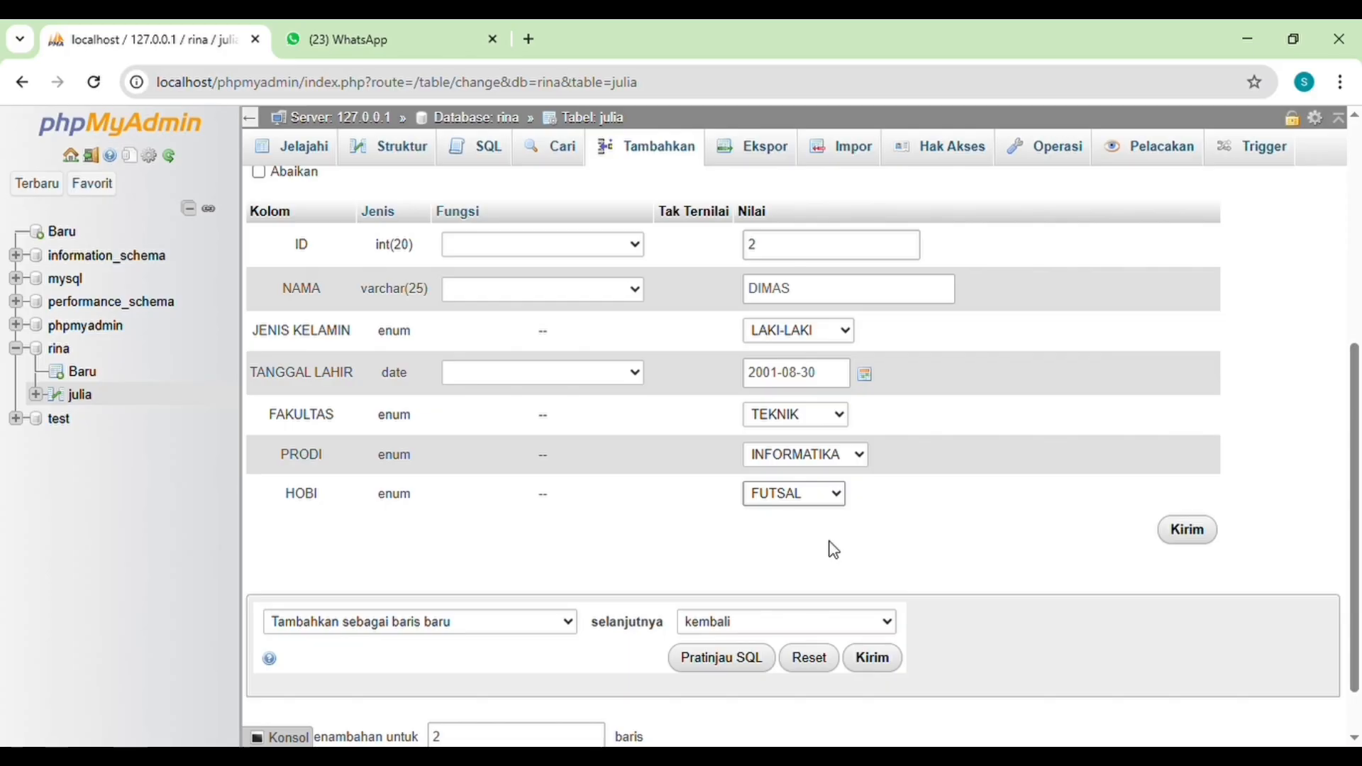
Step: Review both student records and insert them into the julia table
scroll(932, 537, "down", 1)
scroll(929, 486, "up", 7)
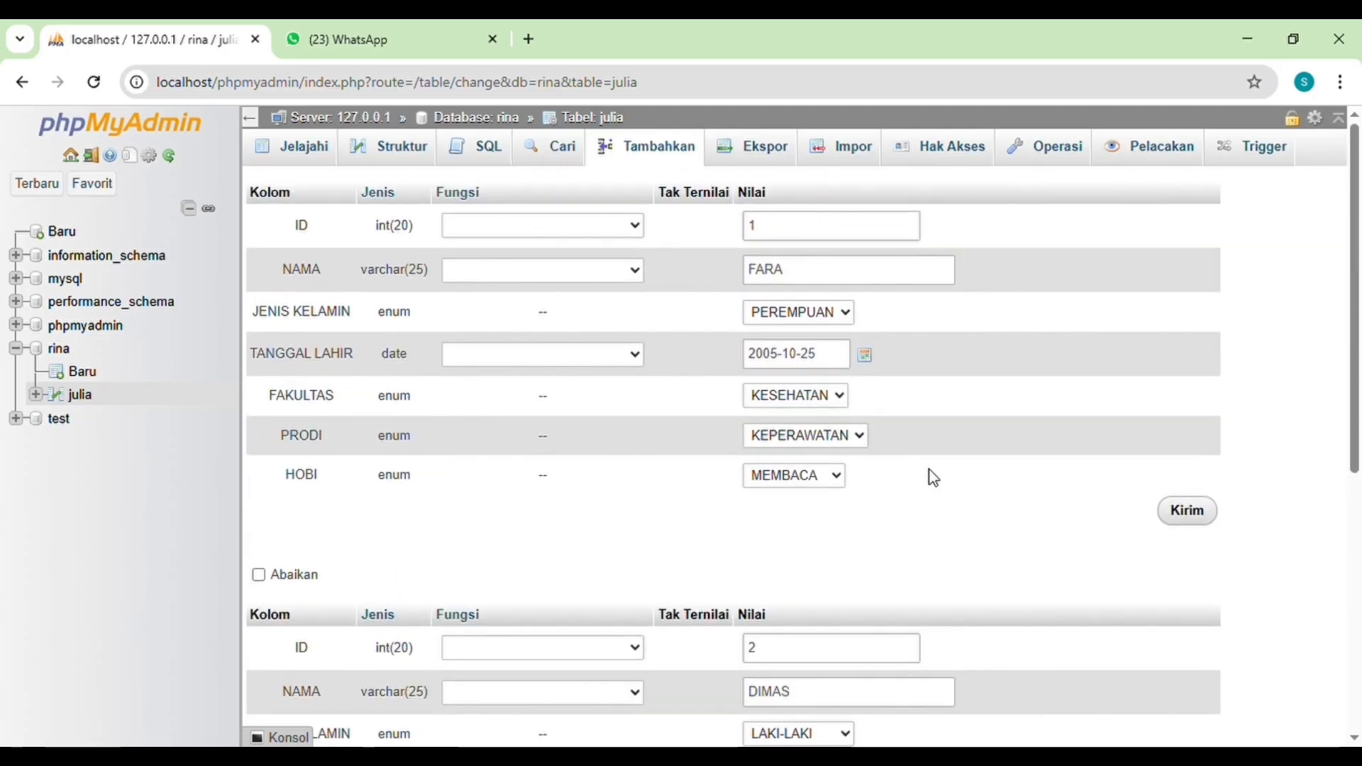
scroll(934, 479, "down", 2)
scroll(932, 478, "down", 5)
scroll(935, 478, "up", 3)
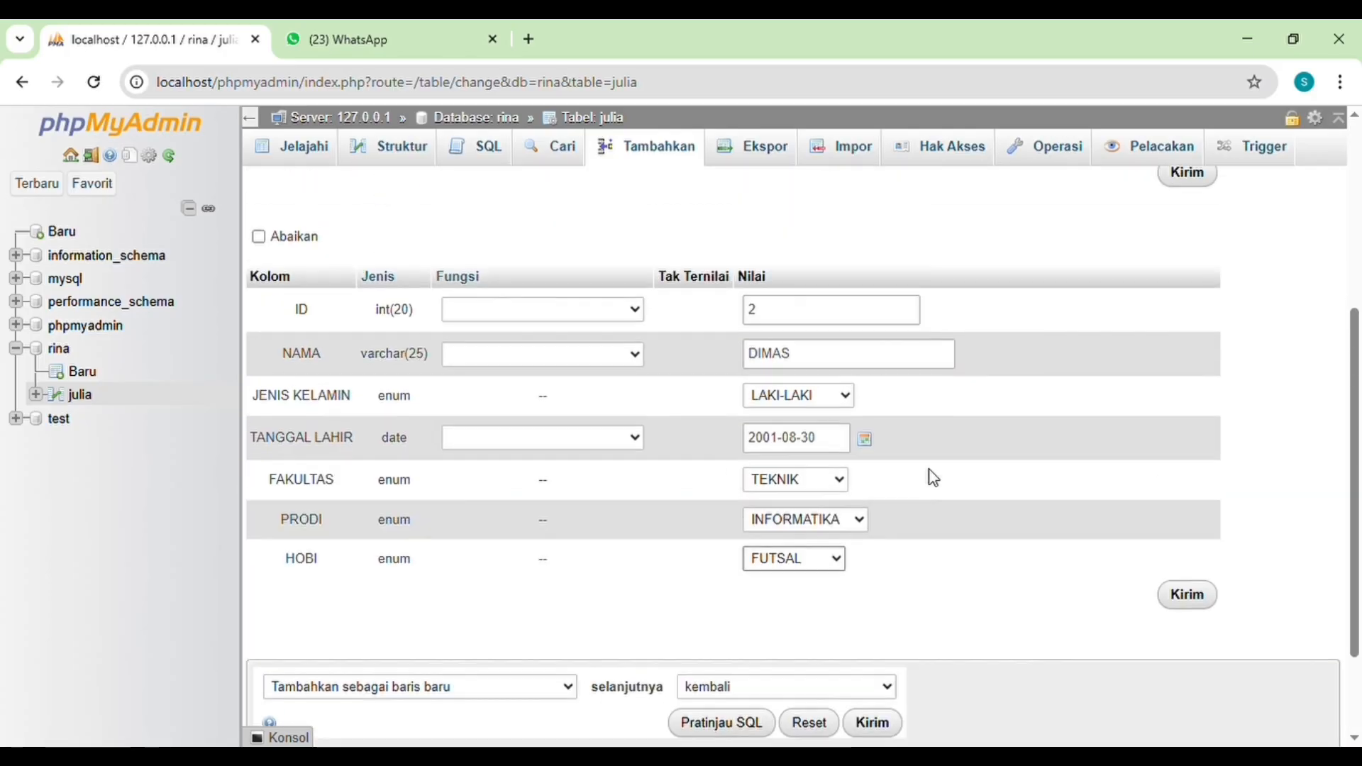
scroll(935, 478, "up", 3)
scroll(932, 477, "down", 6)
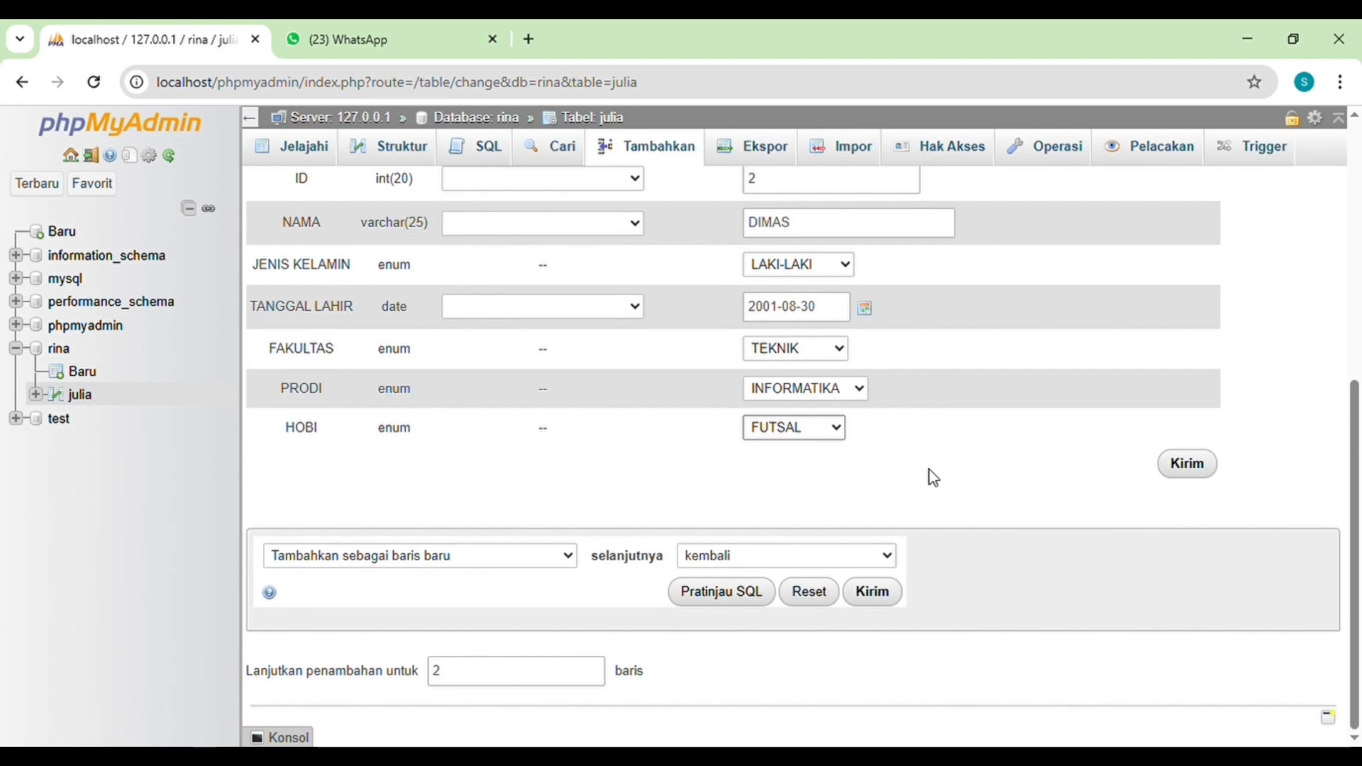
left_click(1189, 466)
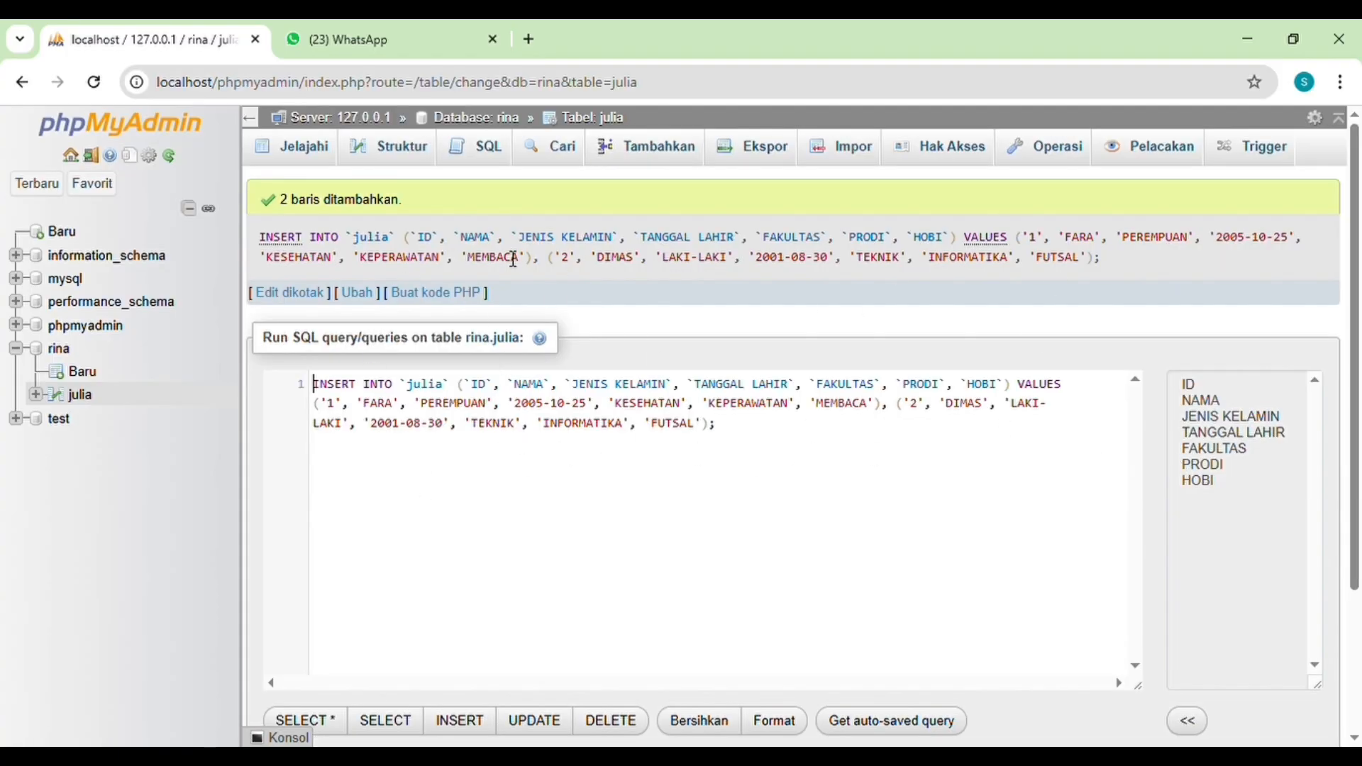
Step: Browse the rows of the julia table to check the inserted records
left_click(311, 157)
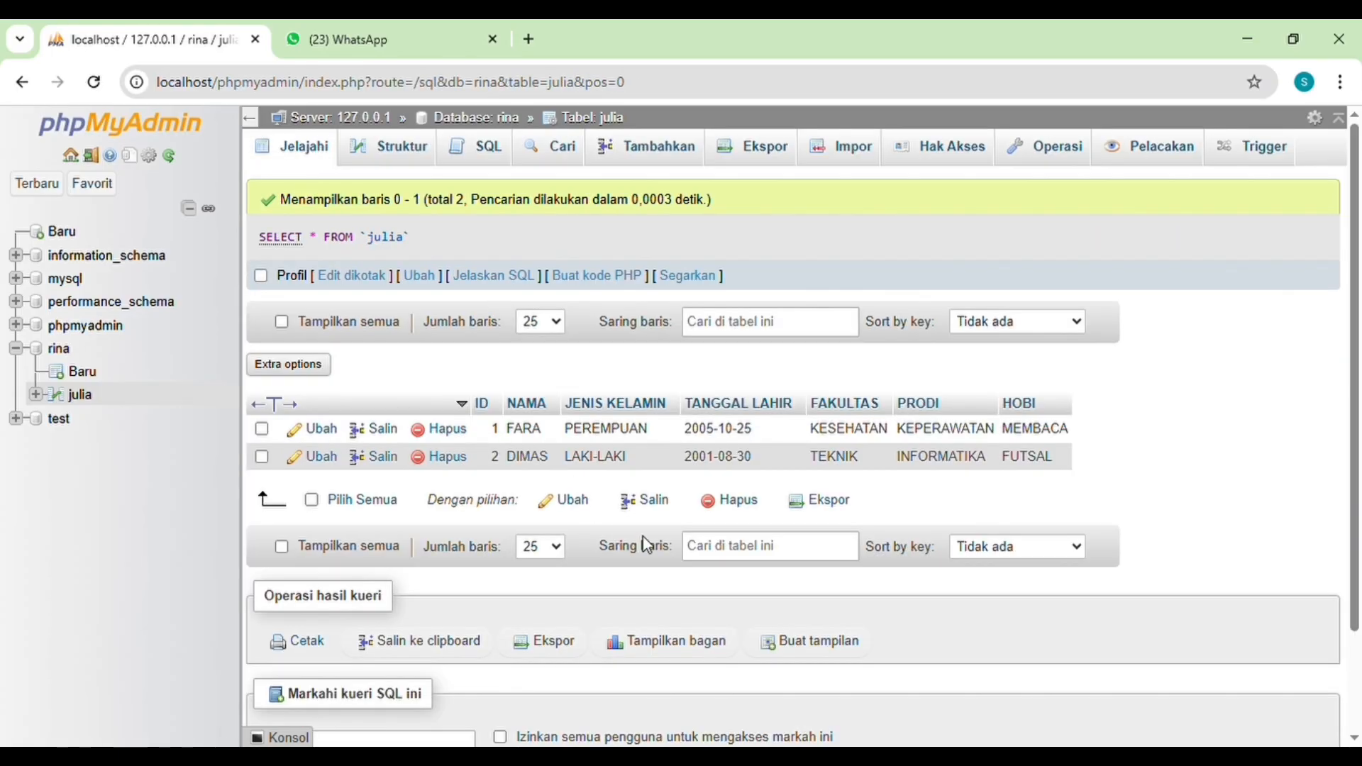
scroll(647, 546, "down", 2)
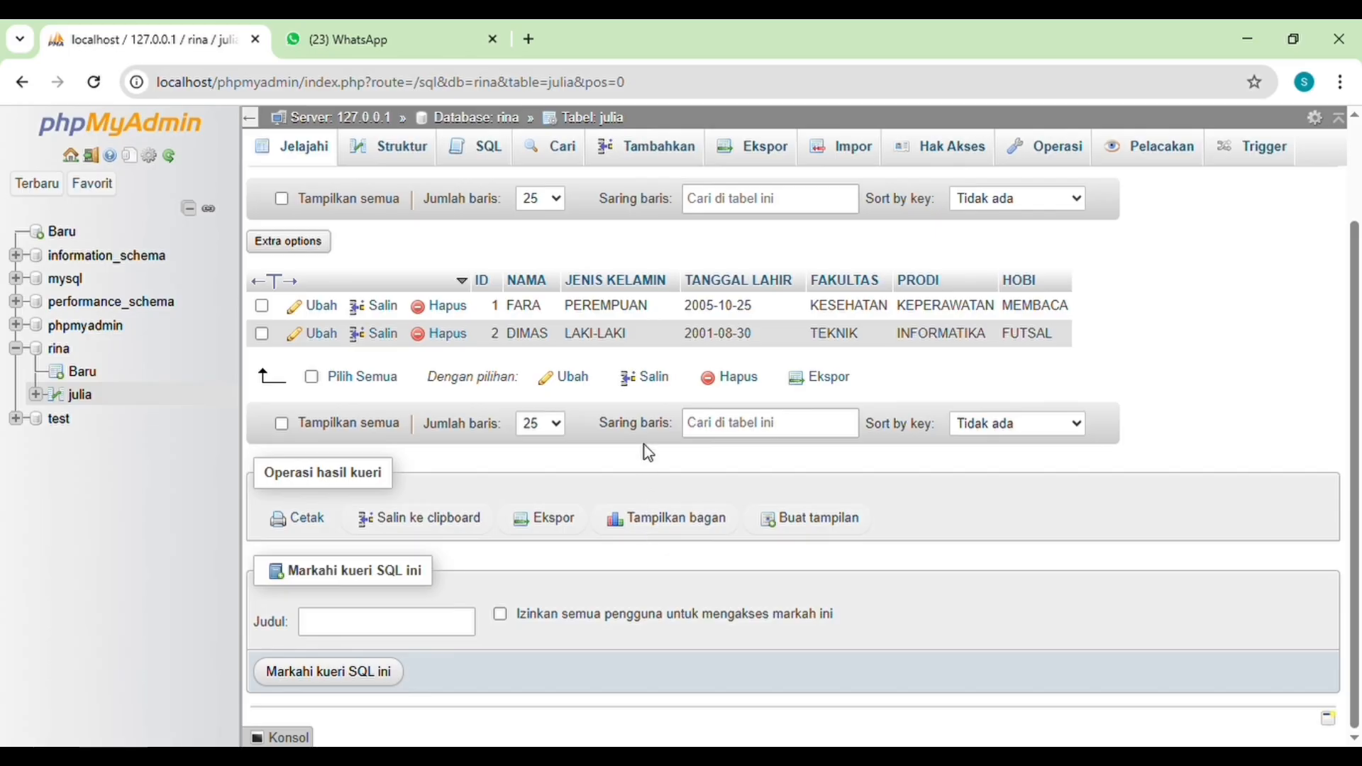
scroll(708, 390, "up", 1)
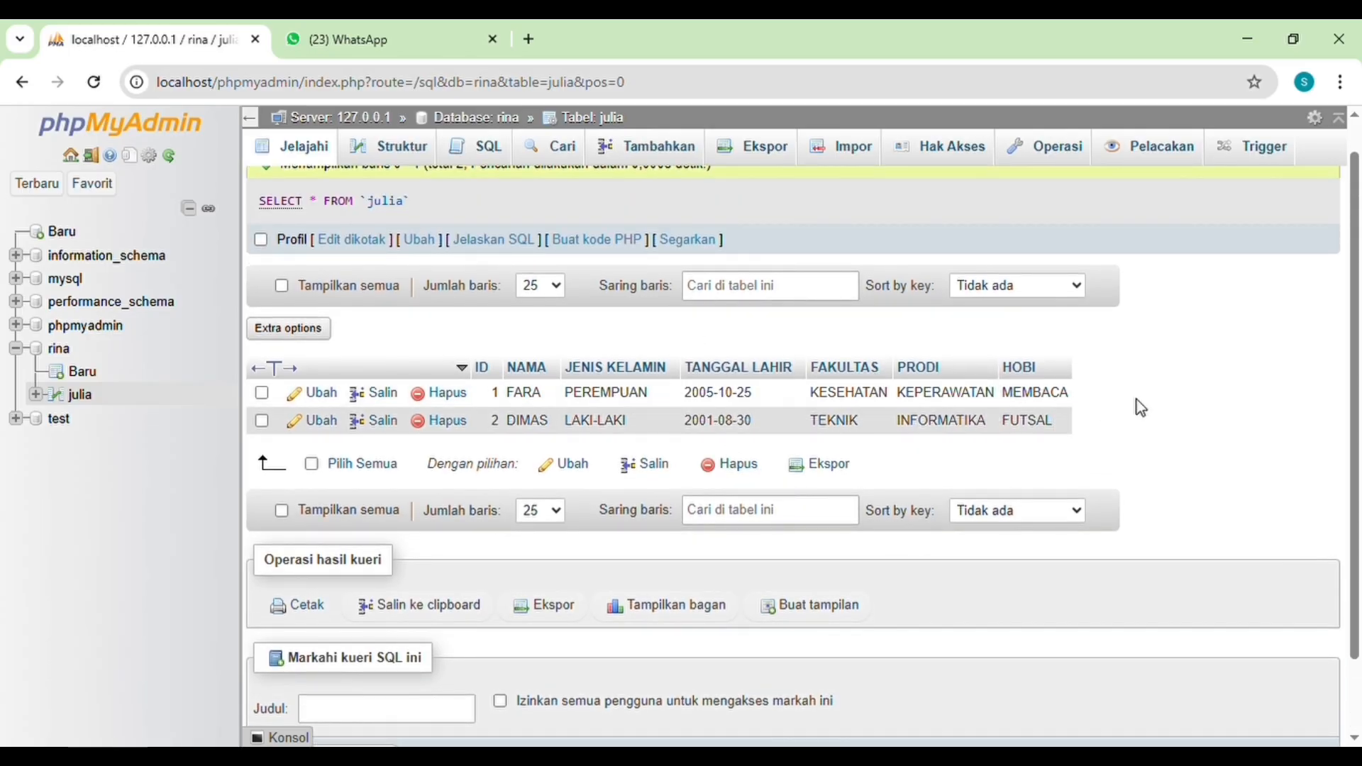
Step: Start a new record in the julia table with ID 3, the student's name and JENIS KELAMIN PEREMPUAN
left_click(659, 158)
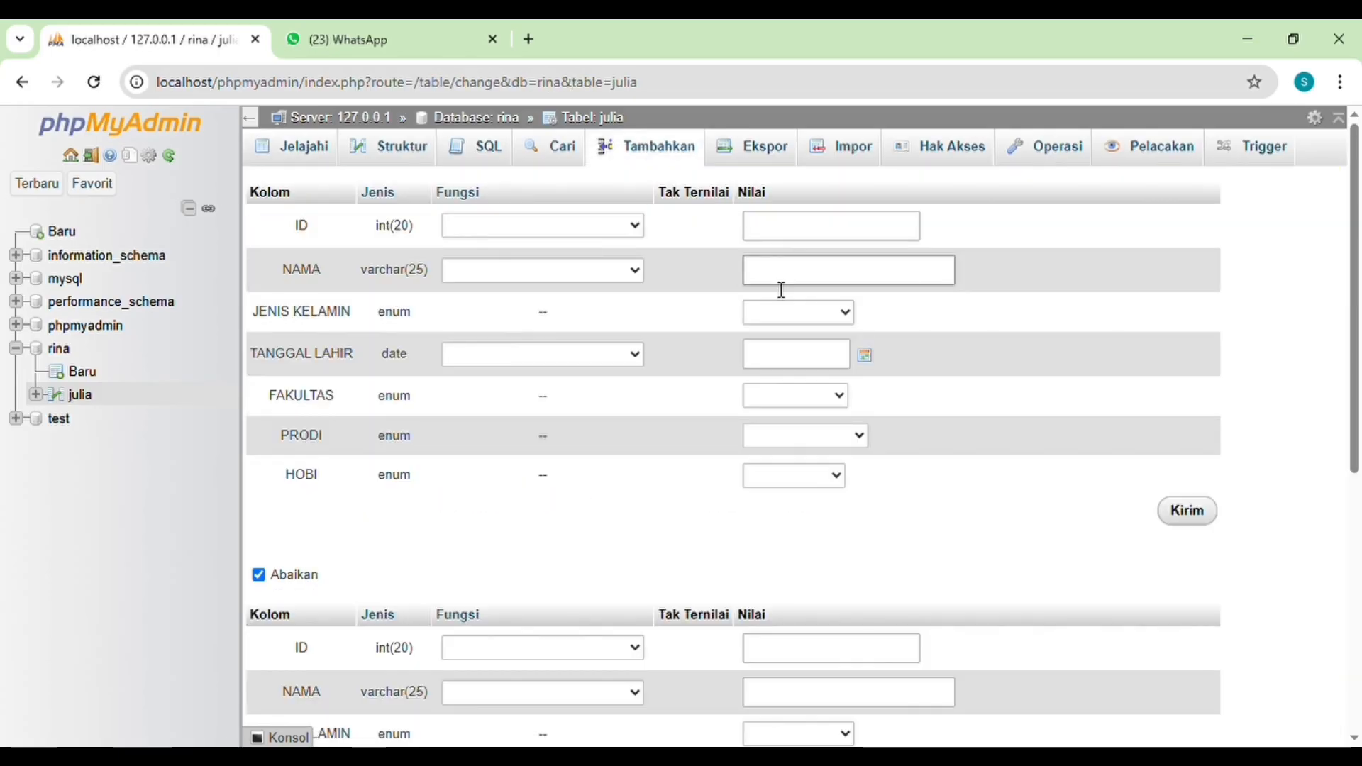
left_click(833, 239)
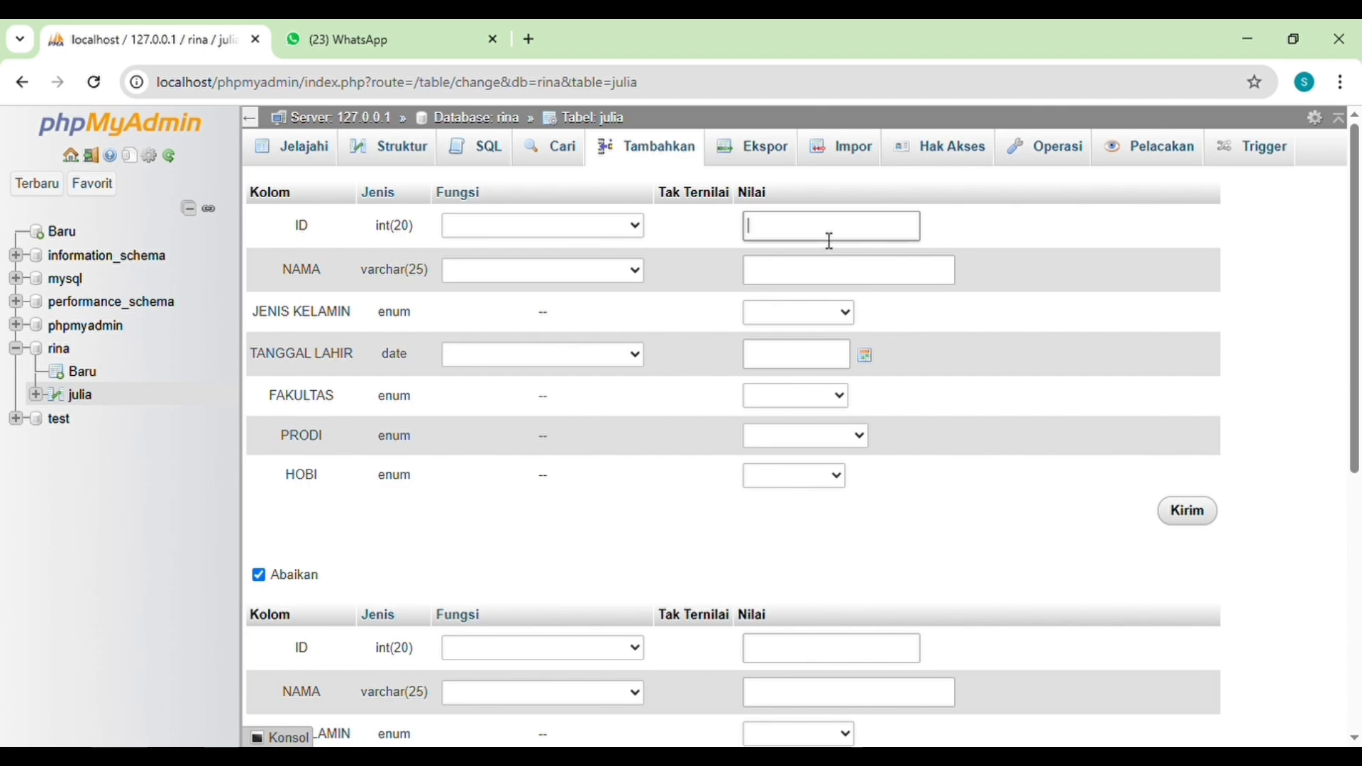
left_click(832, 277)
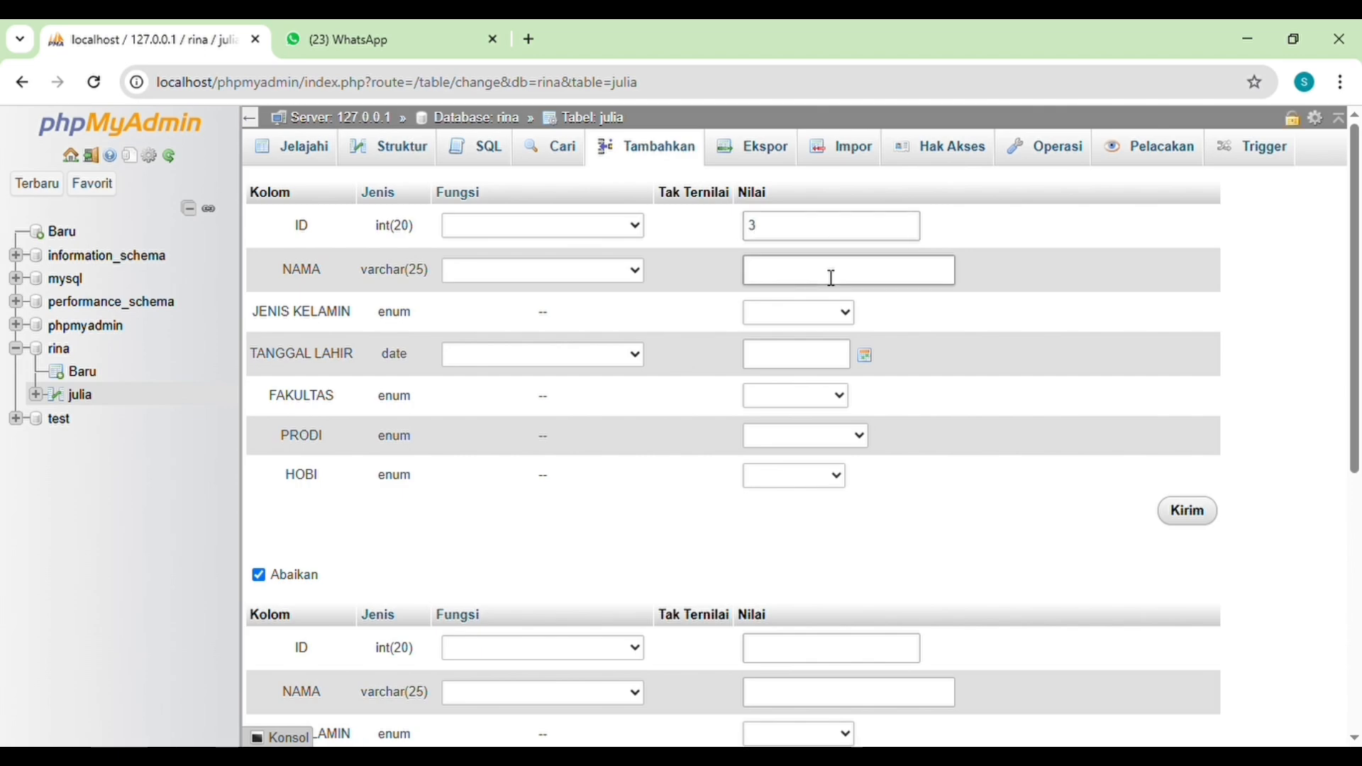
type("FALISHA")
key("Tab")
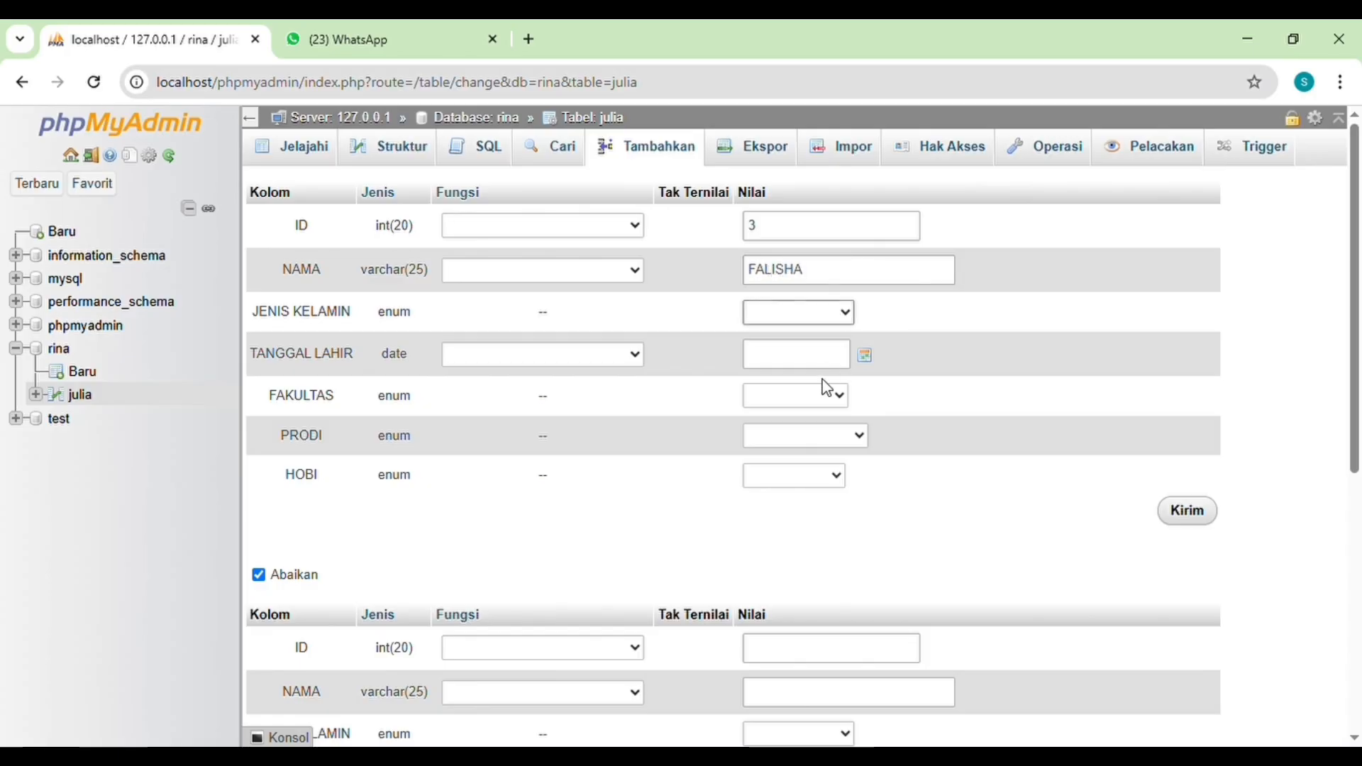
key("p")
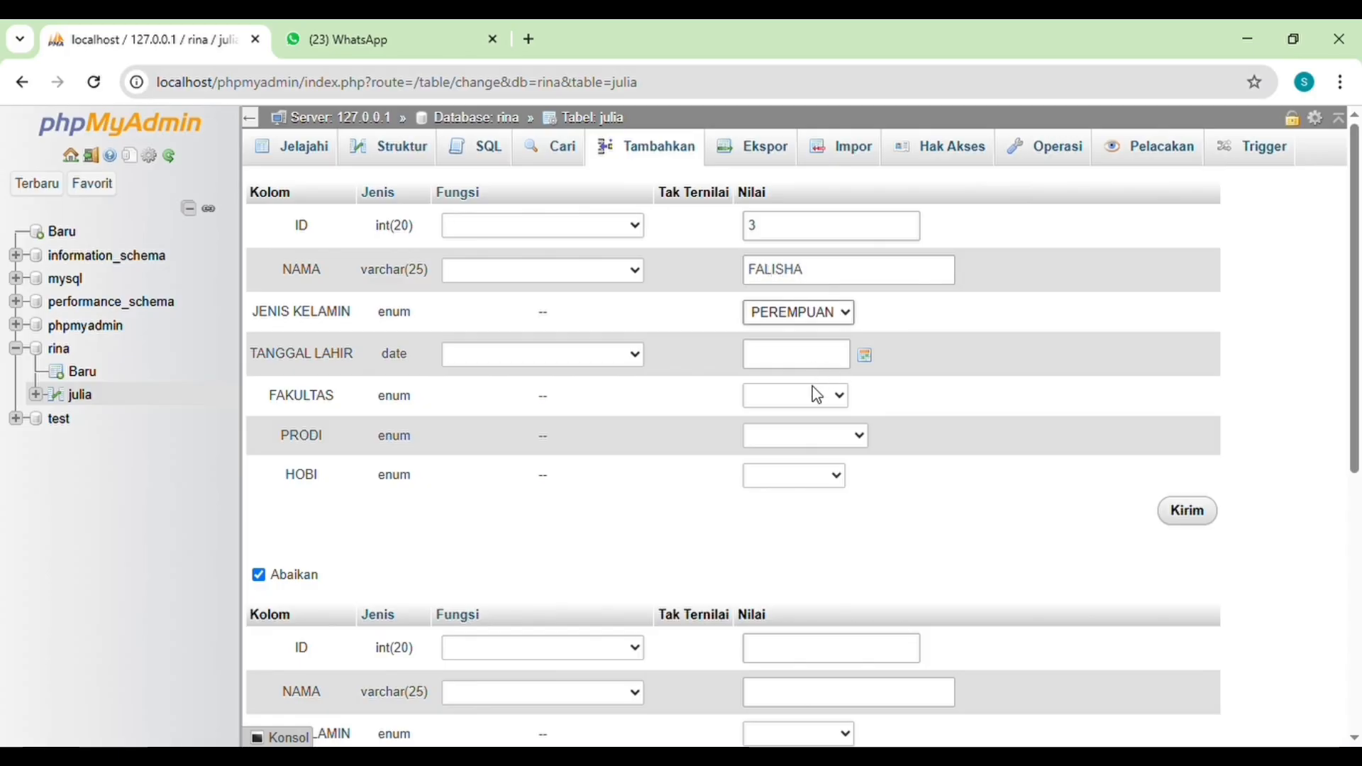
Step: Fill in the student's date of birth for the third record and set its FAKULTAS to HUKUM
left_click(866, 355)
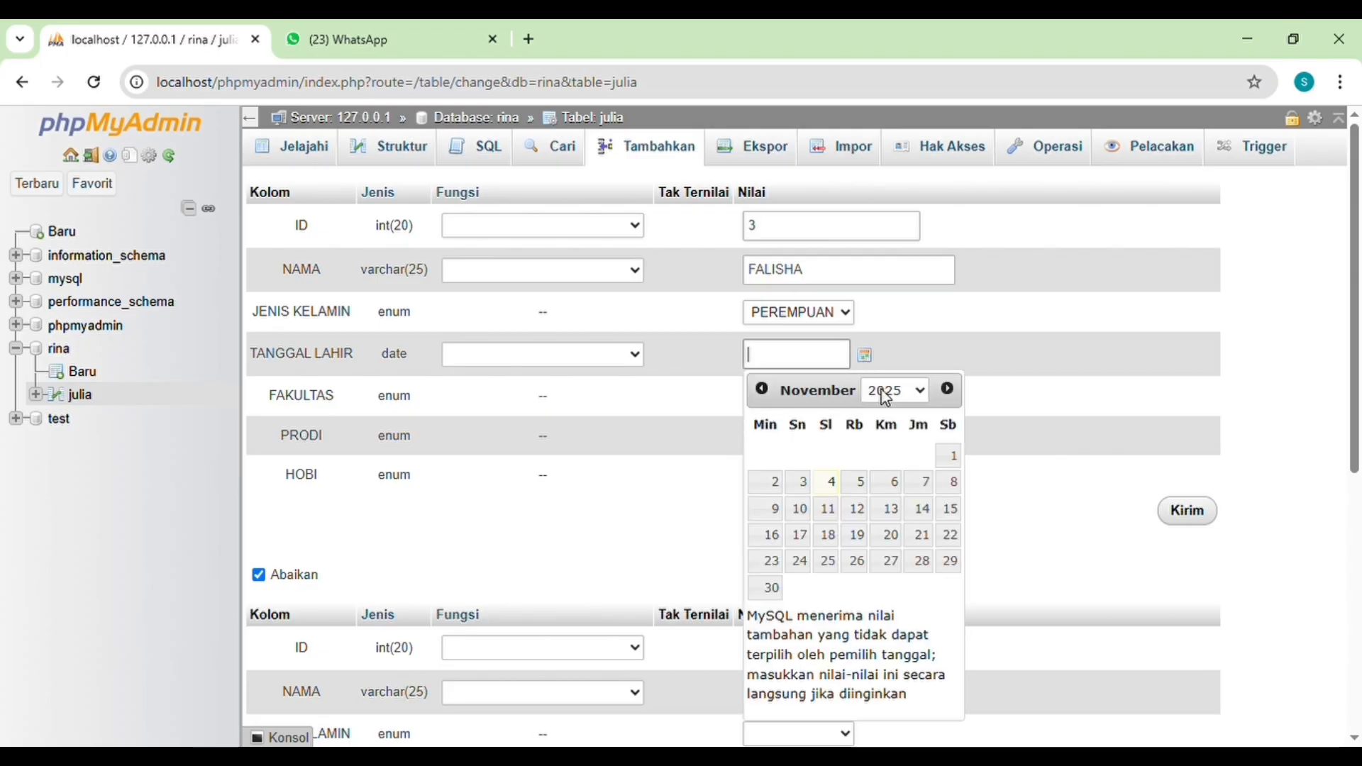
left_click(897, 31)
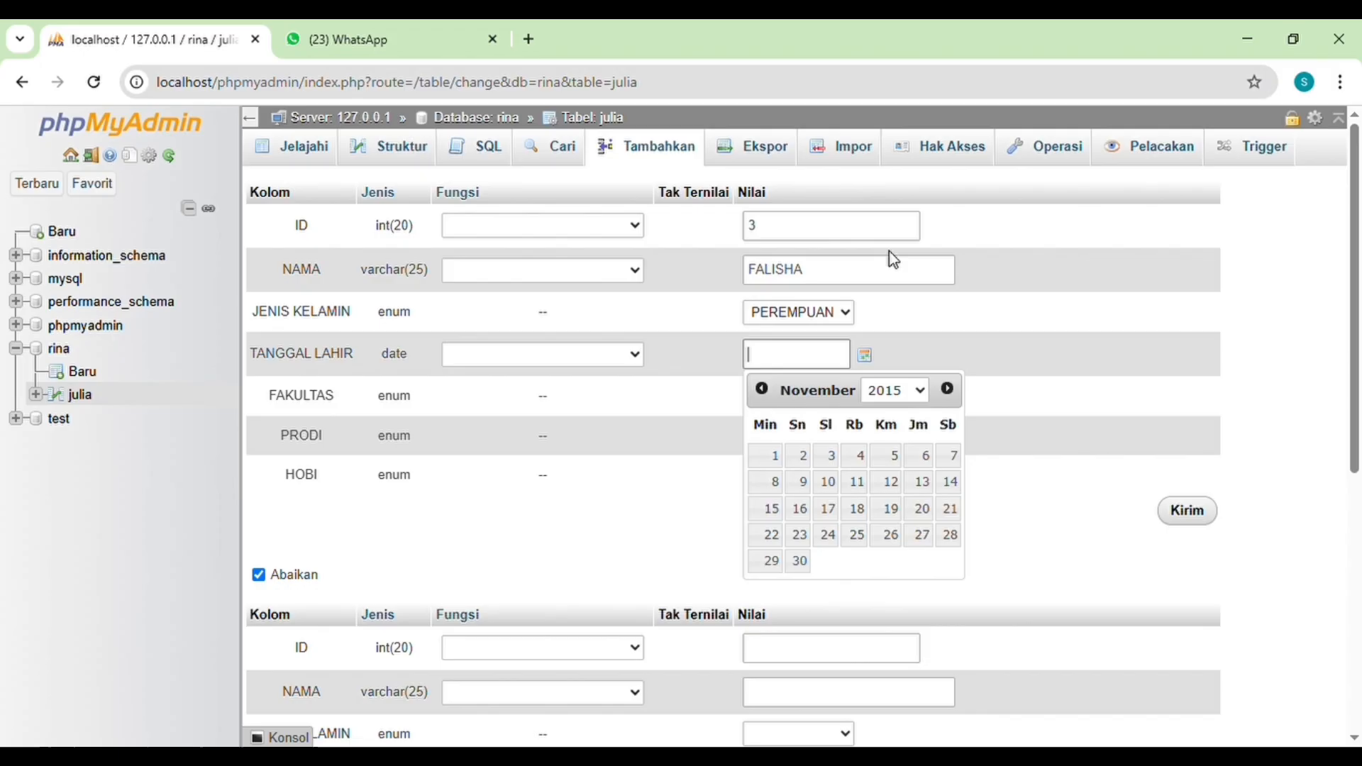
left_click(884, 401)
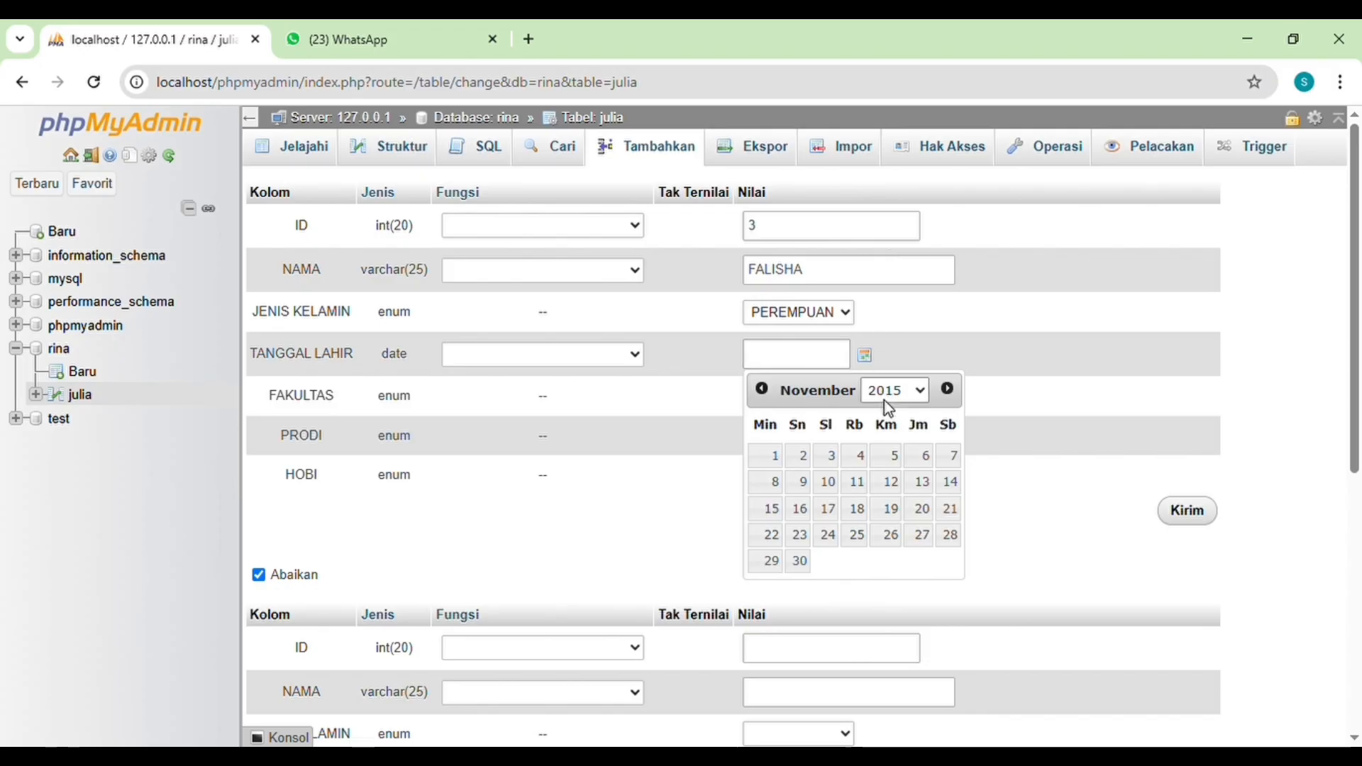
left_click(890, 59)
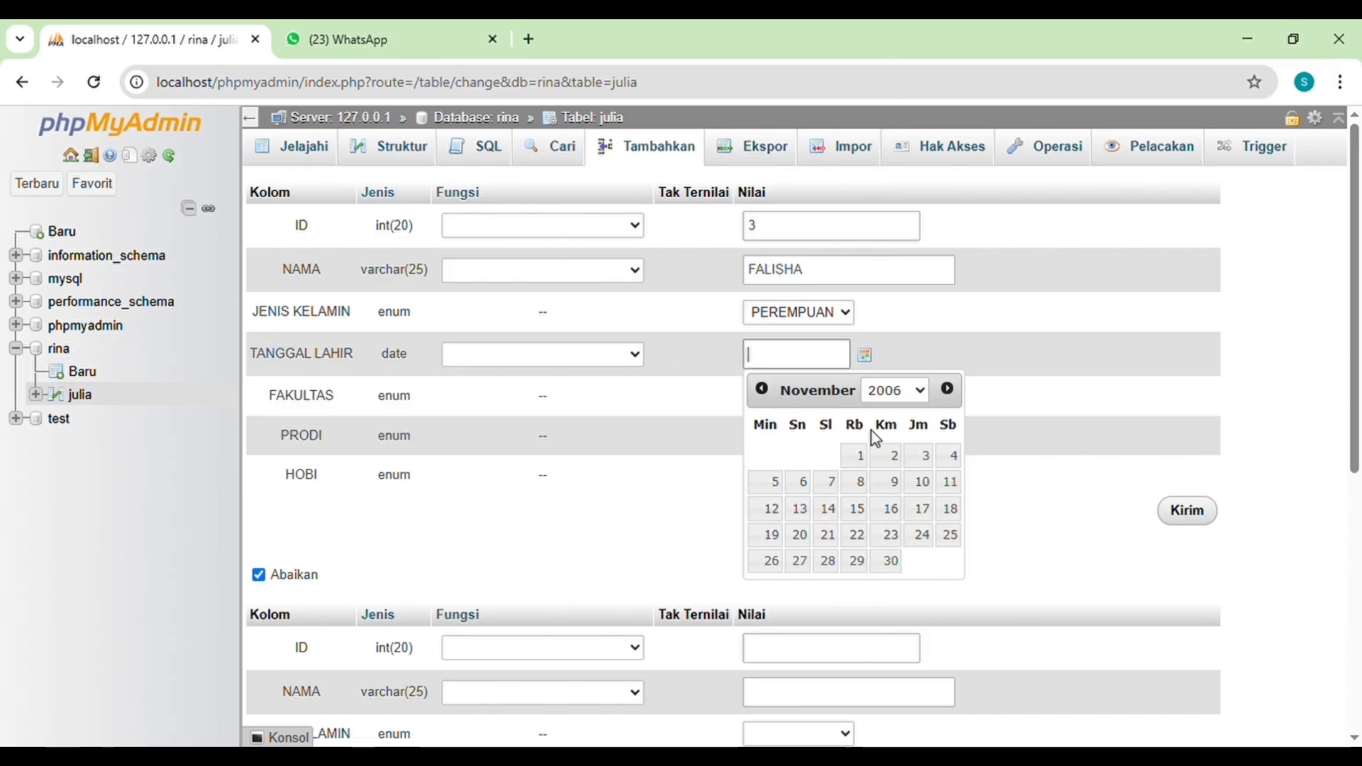
left_click(948, 390)
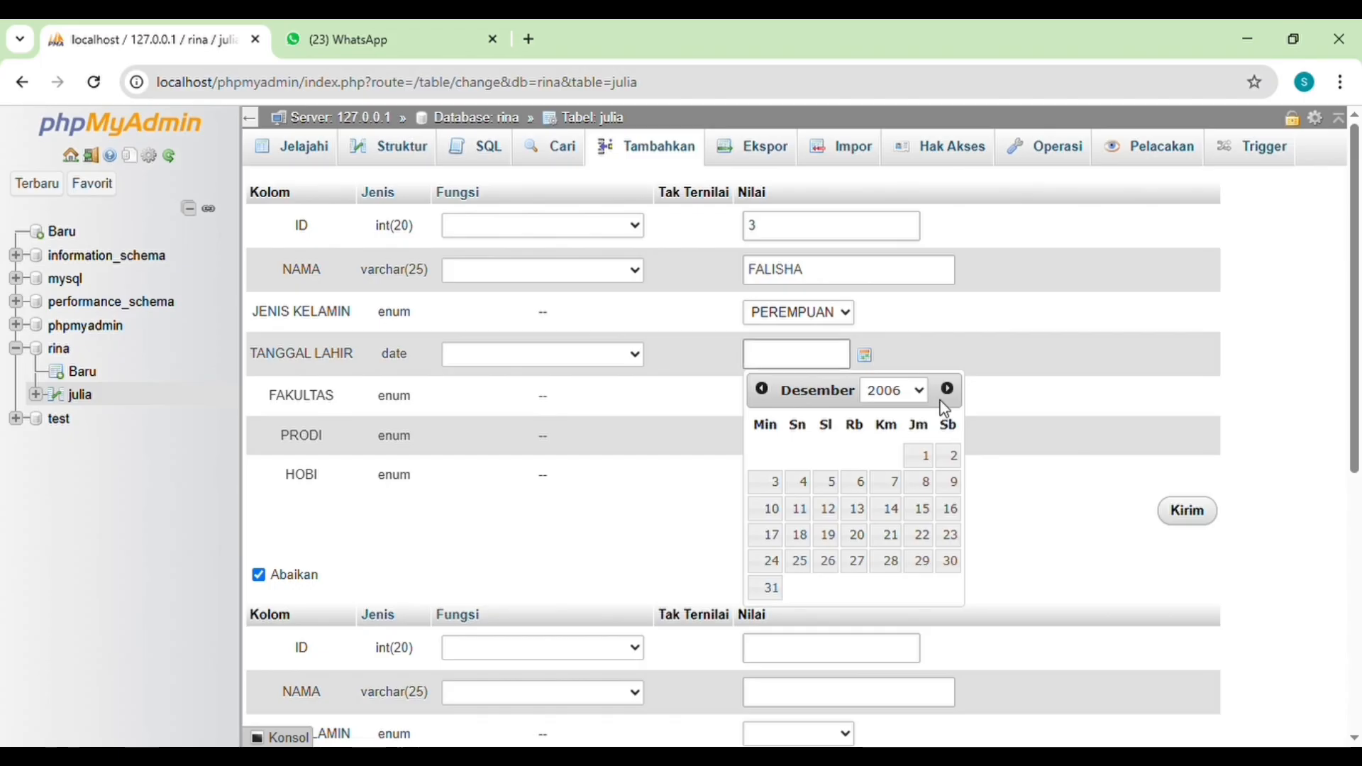
left_click(865, 522)
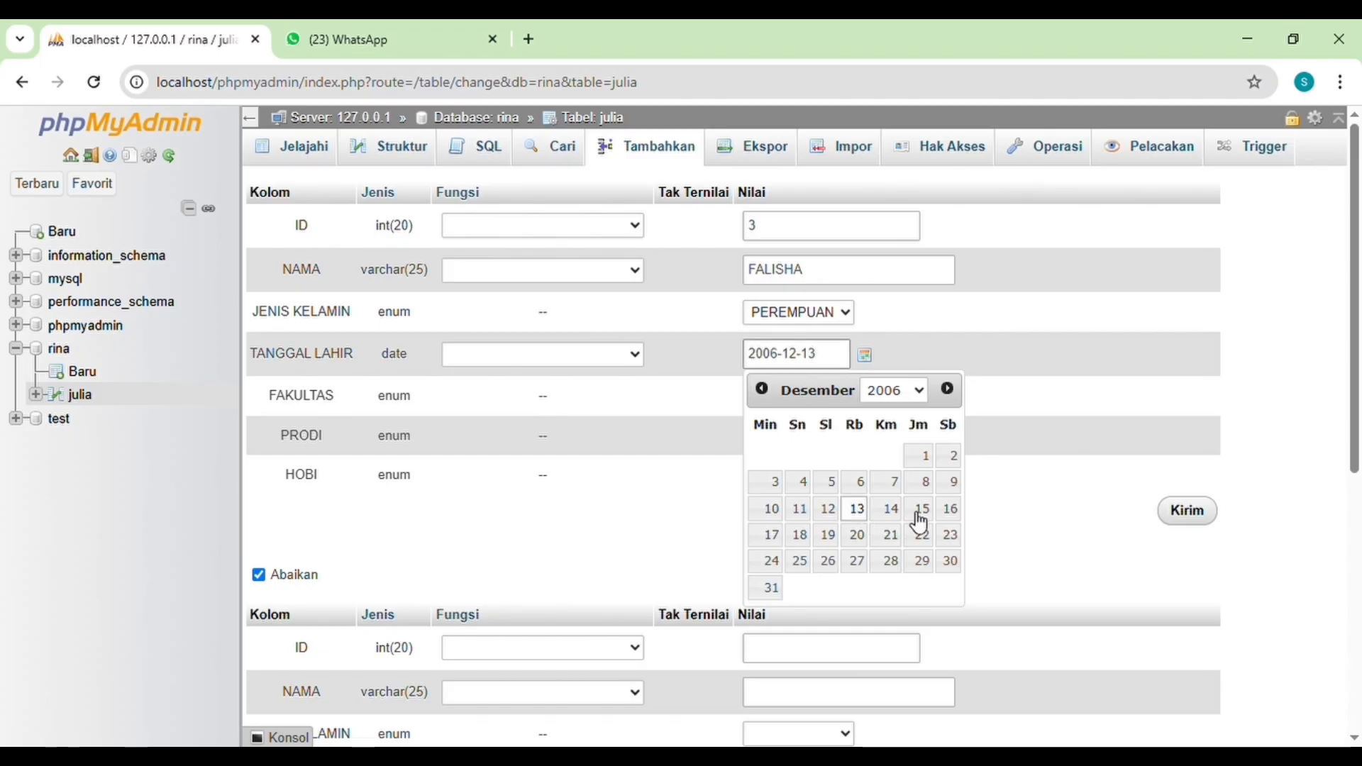
left_click(1030, 522)
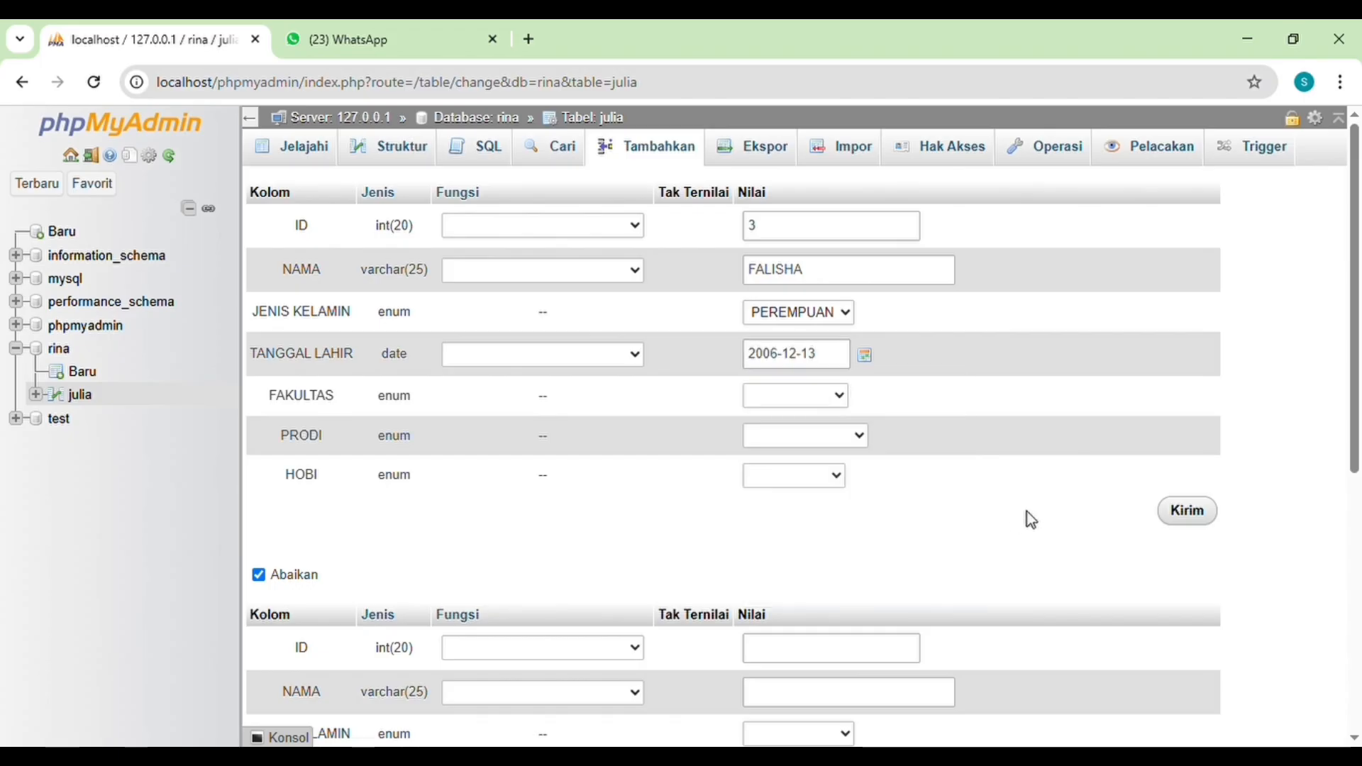
left_click(826, 402)
left_click(800, 501)
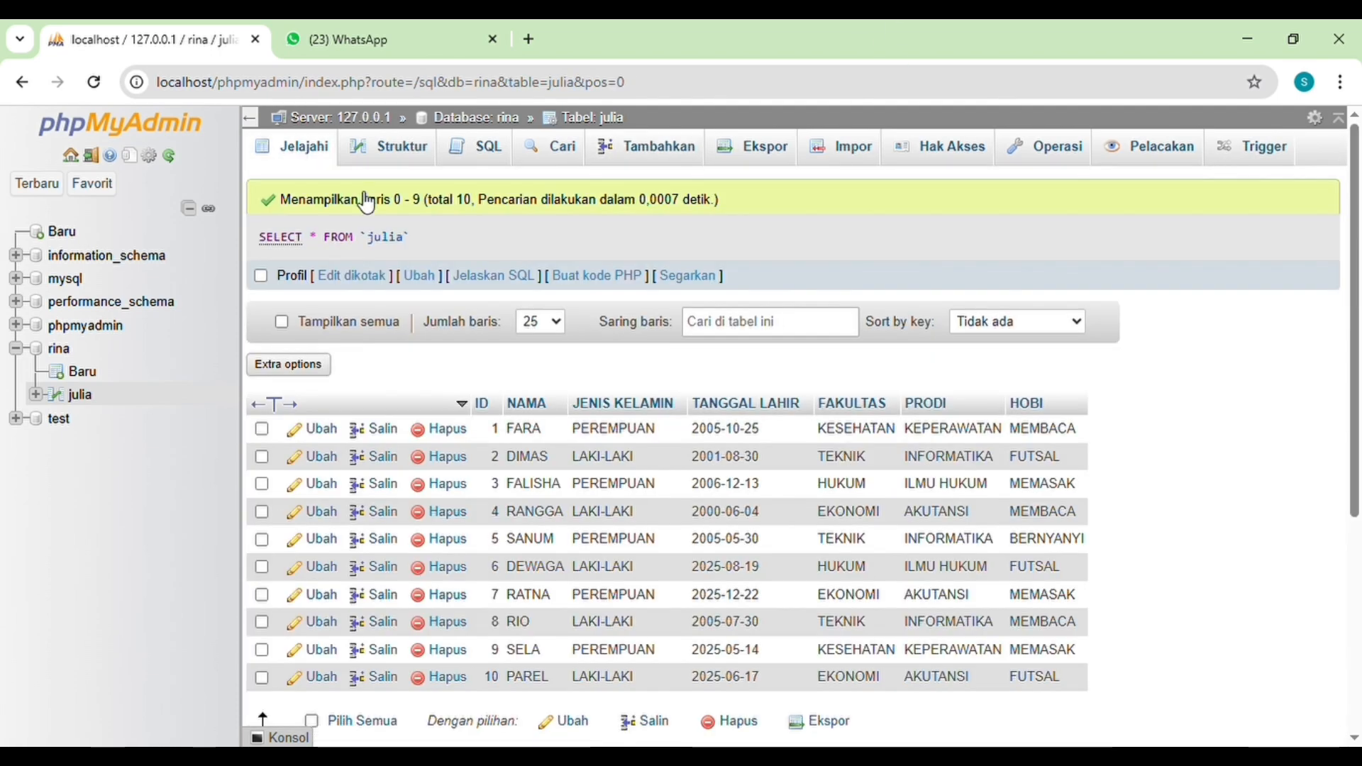
Step: Edit the julia record with ID 5, setting FAKULTAS to KESEHATAN and PRODI to KEPERAWATAN, and save the changes
scroll(543, 373, "down", 2)
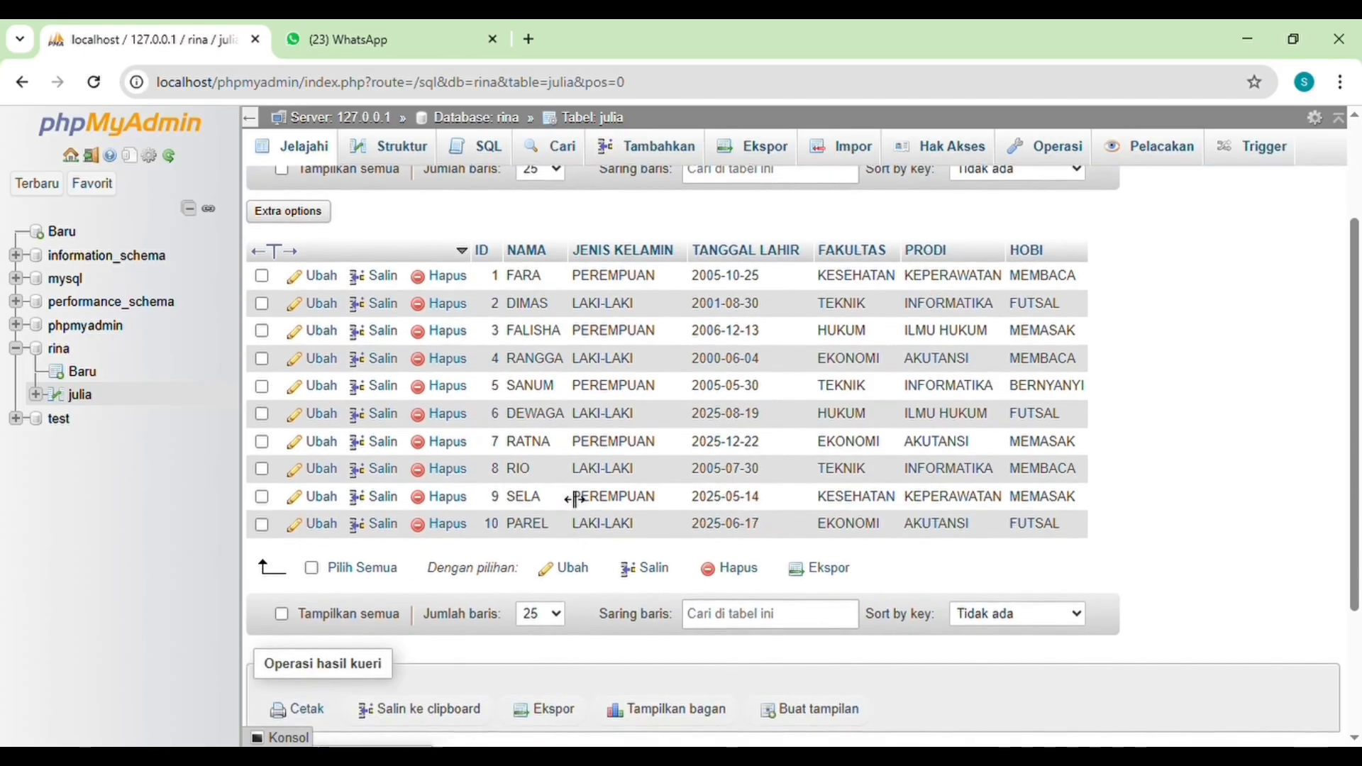
scroll(543, 372, "up", 1)
scroll(542, 373, "down", 1)
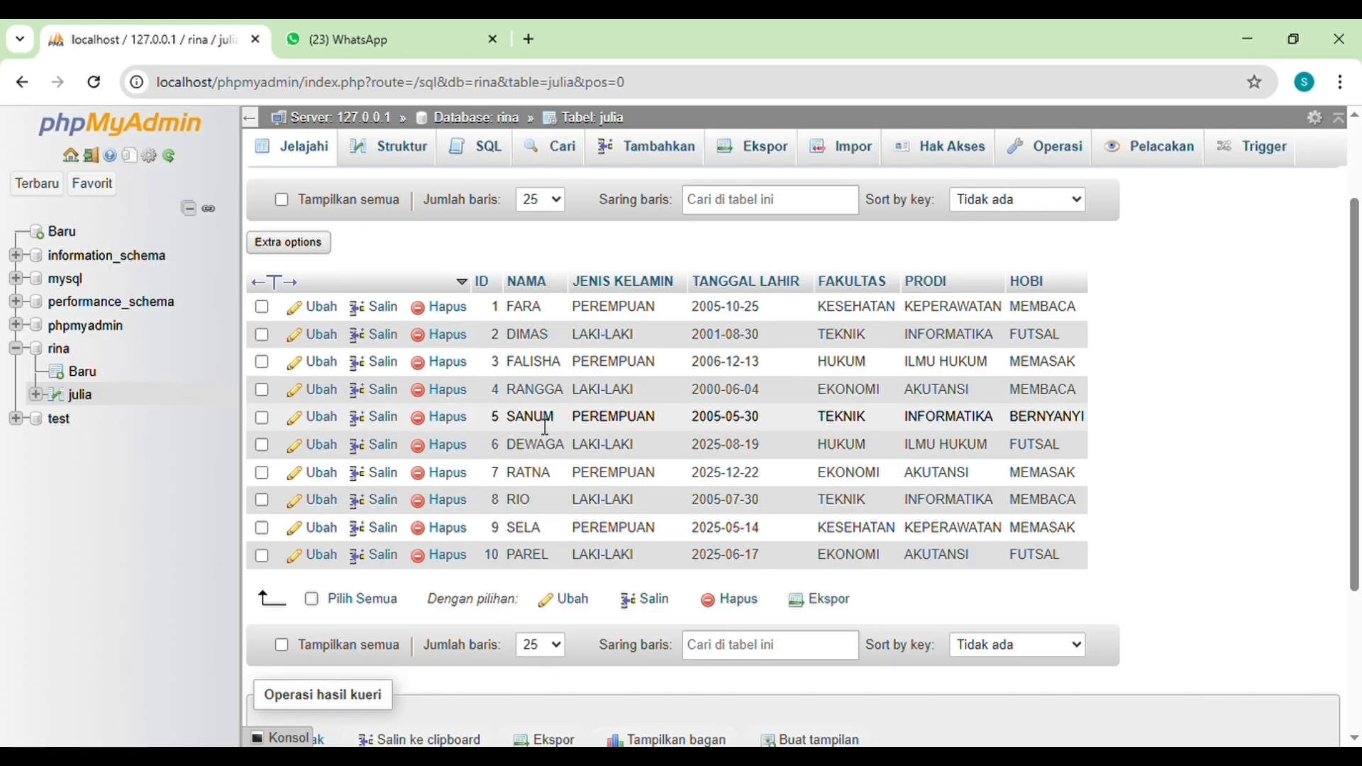
left_click(262, 418)
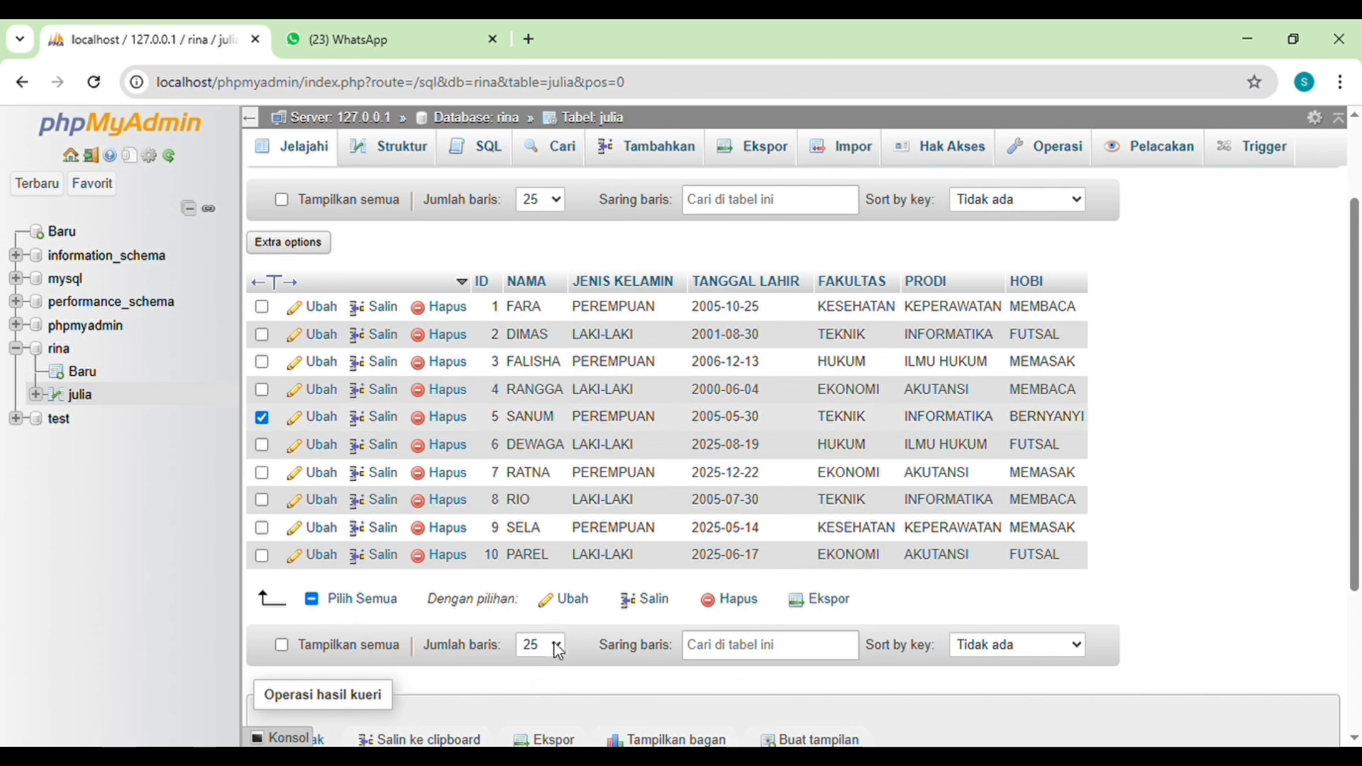
left_click(560, 601)
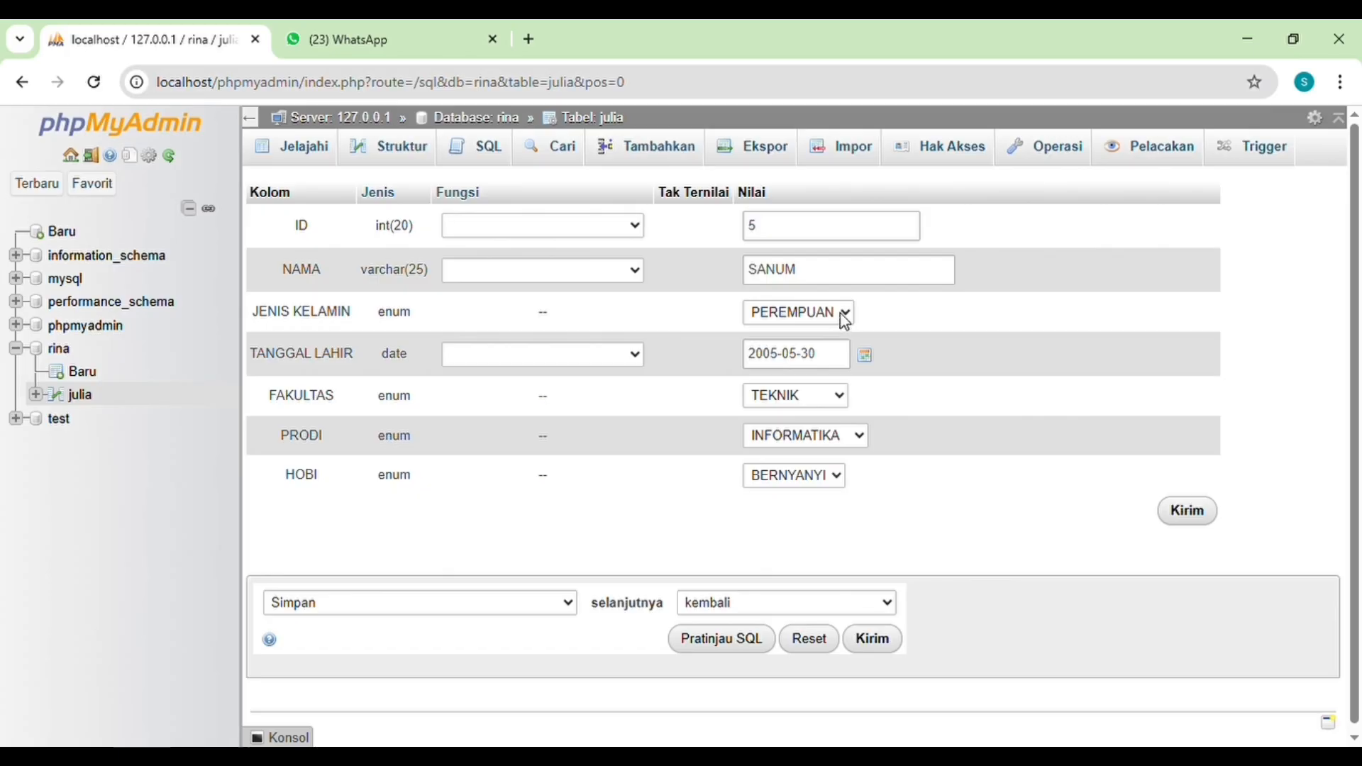
left_click(843, 390)
left_click(795, 466)
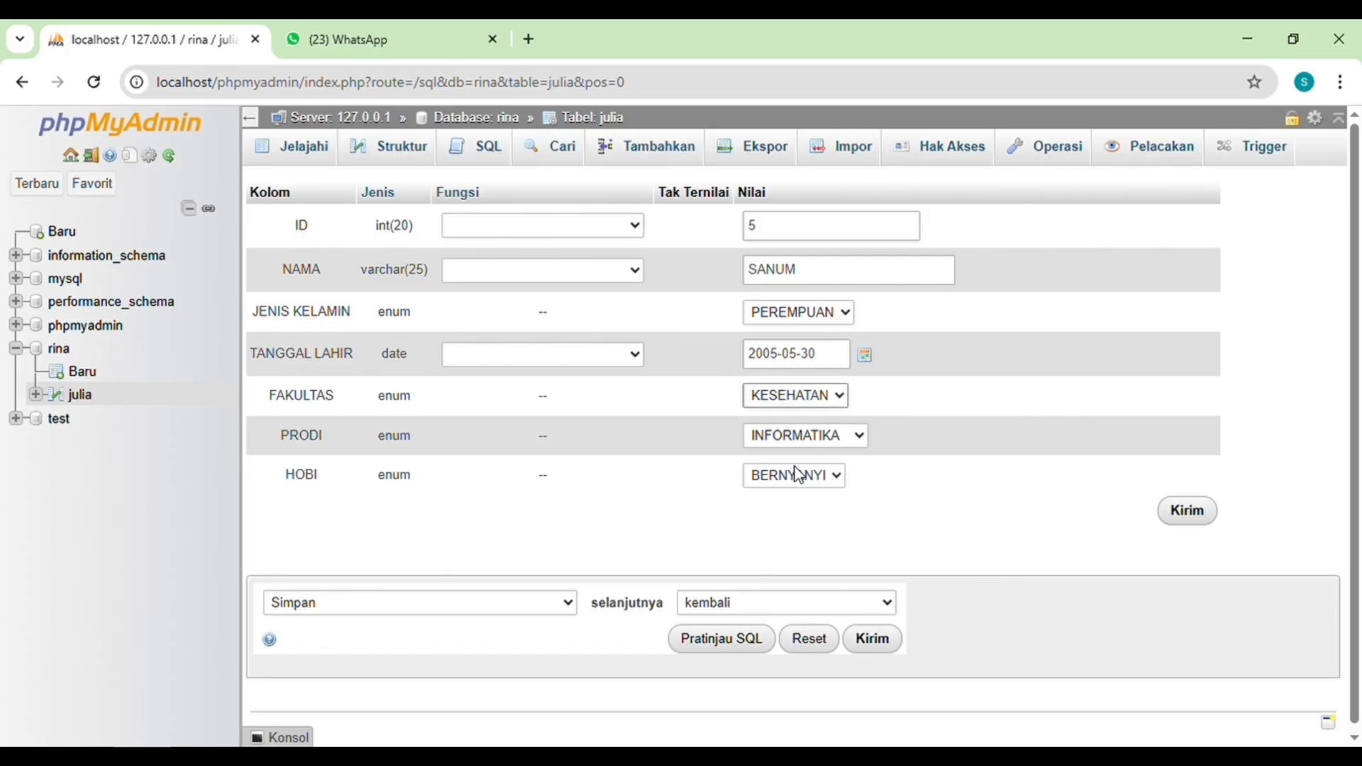
left_click(857, 434)
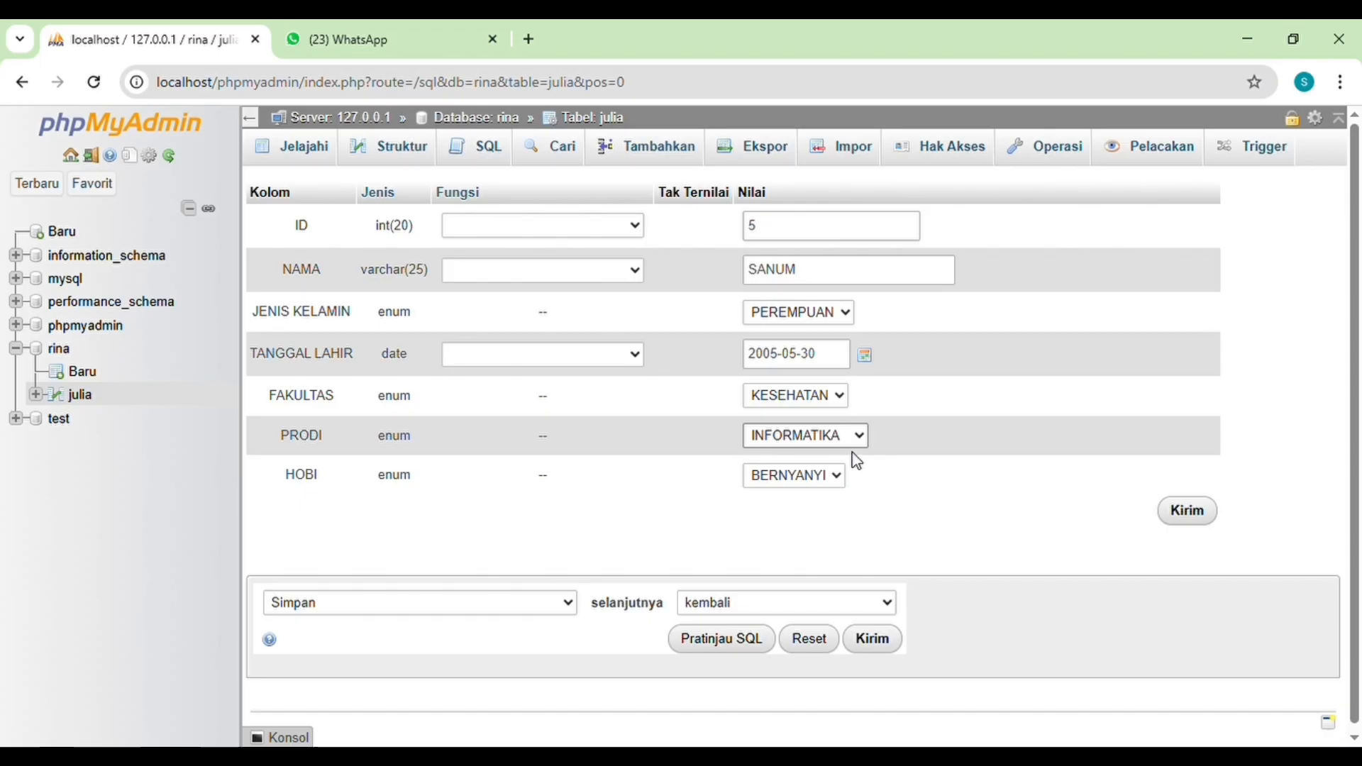
left_click(837, 523)
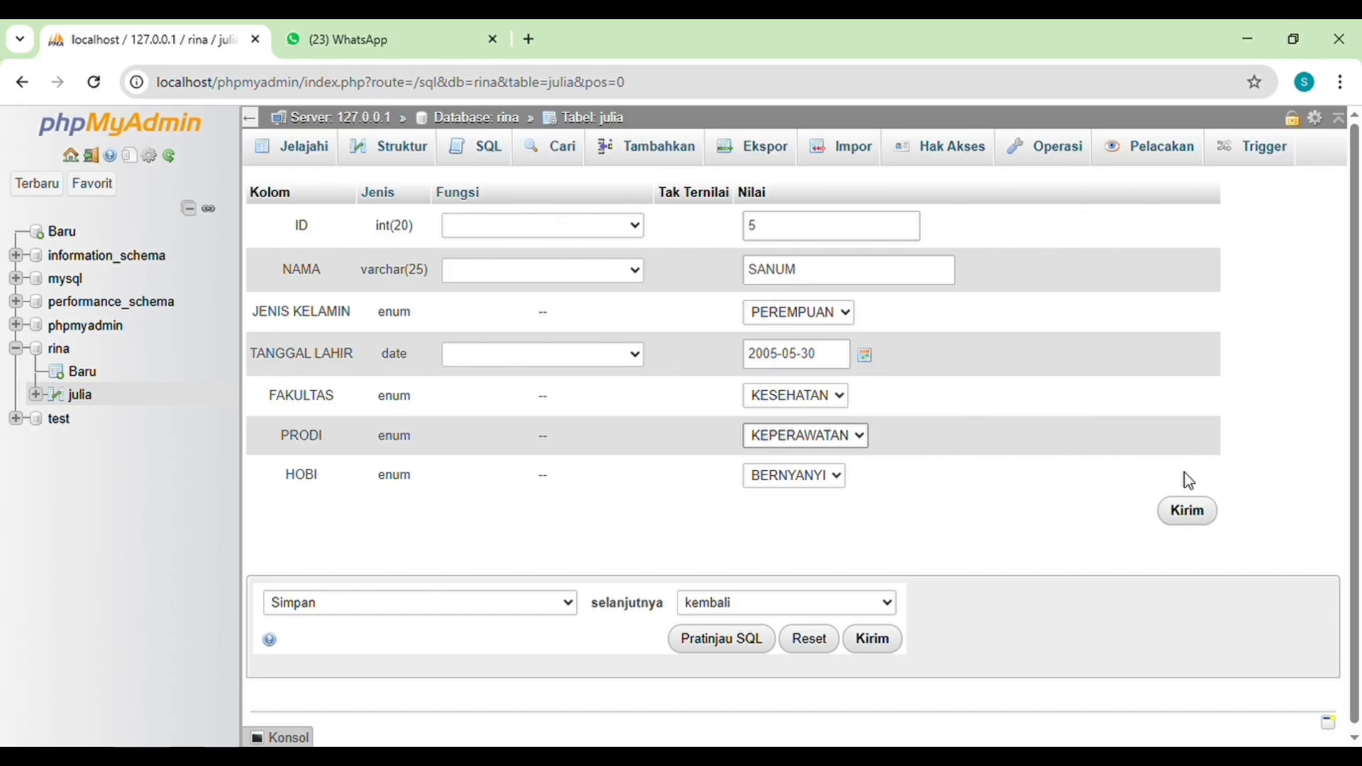
left_click(1185, 520)
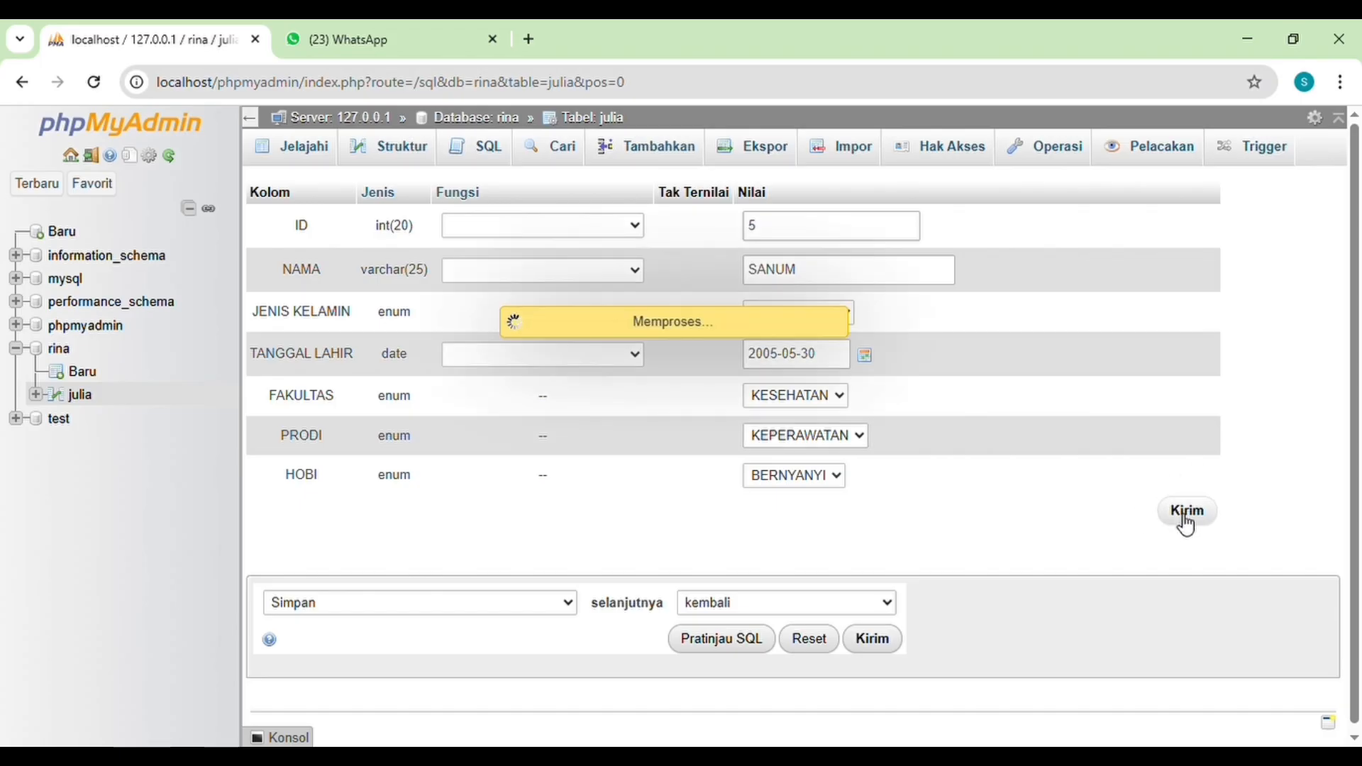
Step: Delete the record with ID 5 from the julia table
scroll(670, 568, "down", 4)
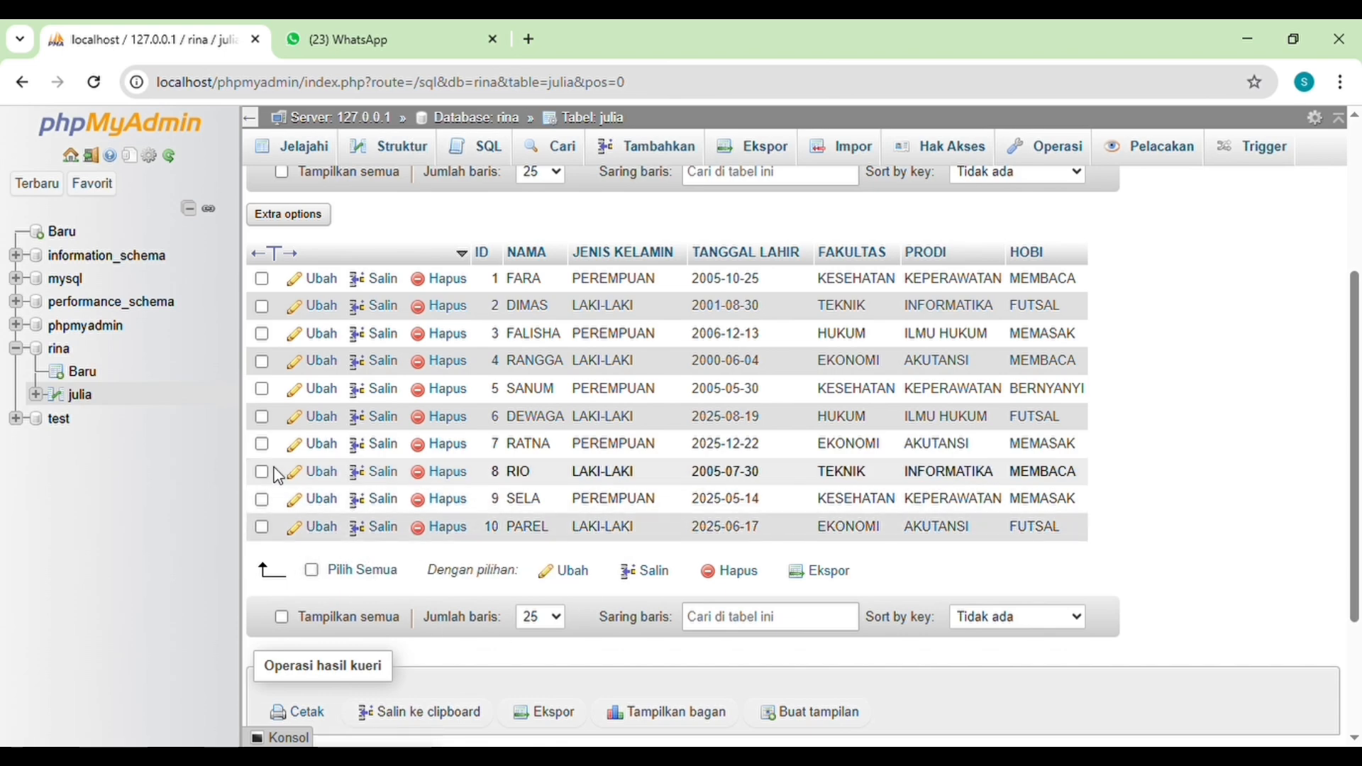
left_click(263, 391)
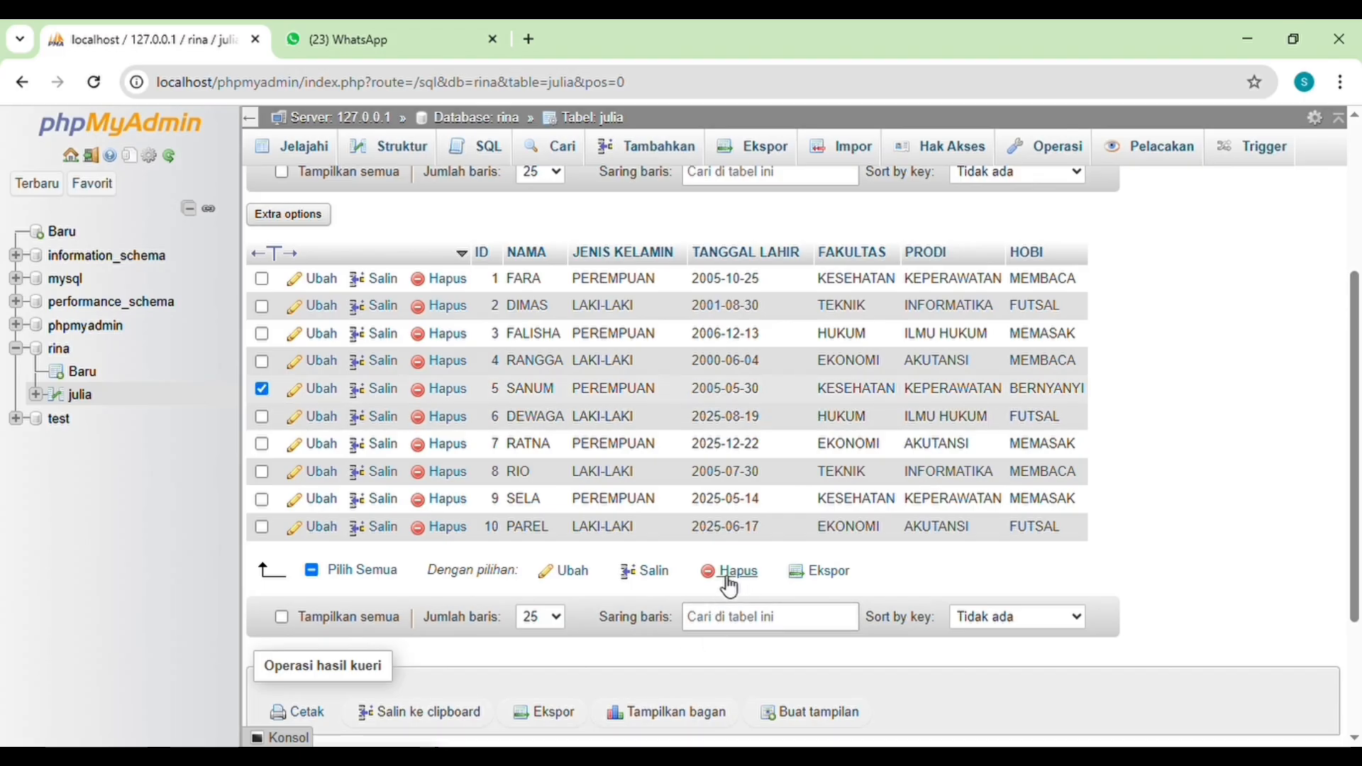
left_click(427, 397)
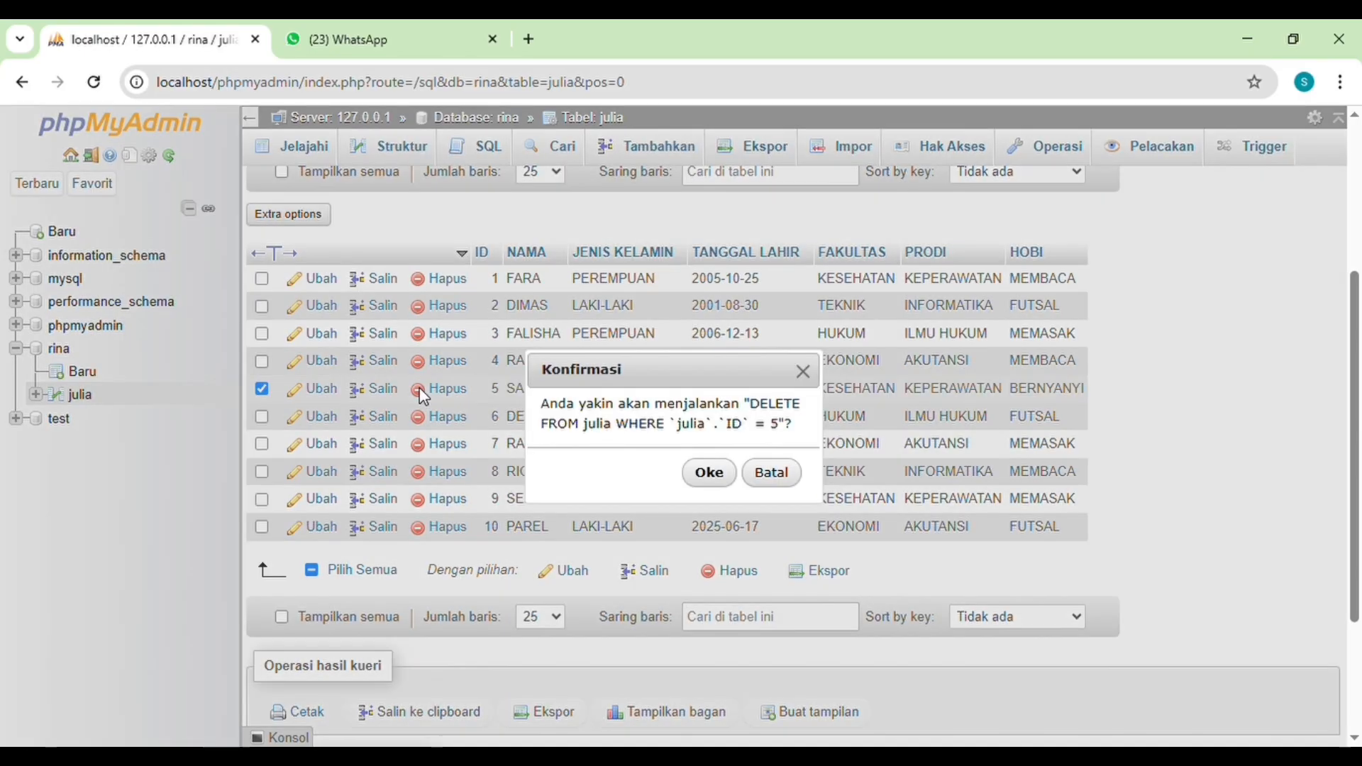
left_click(709, 473)
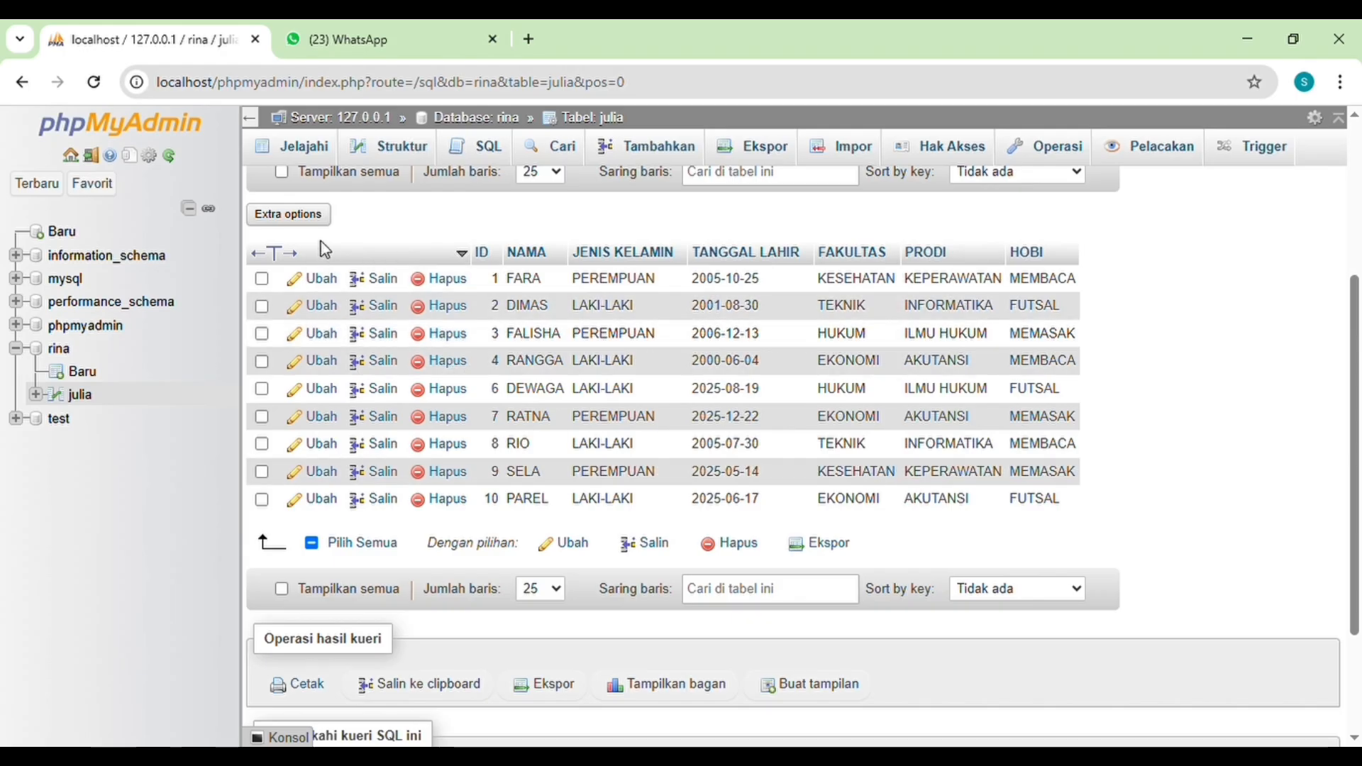
Step: Select all remaining records in the julia table and delete them, keeping the foreign key check enabled
left_click(262, 279)
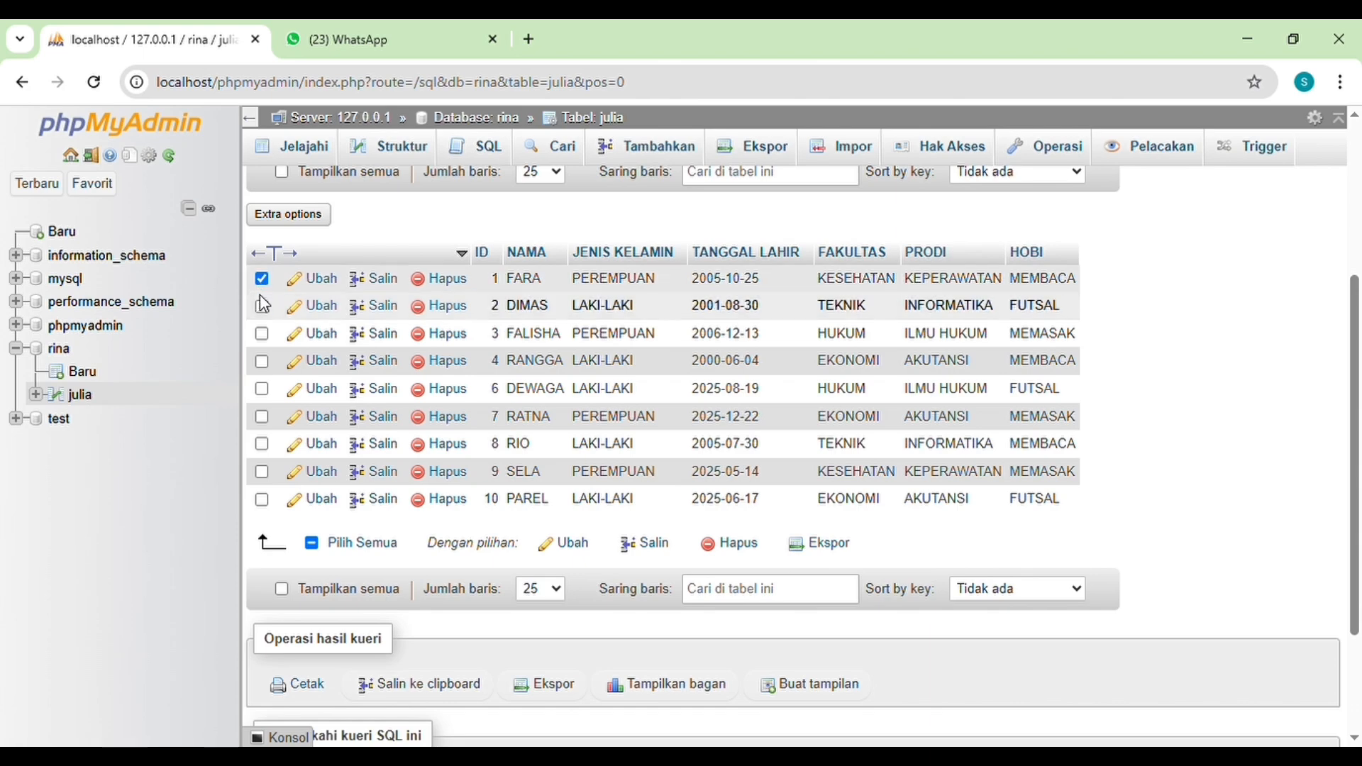
left_click(261, 307)
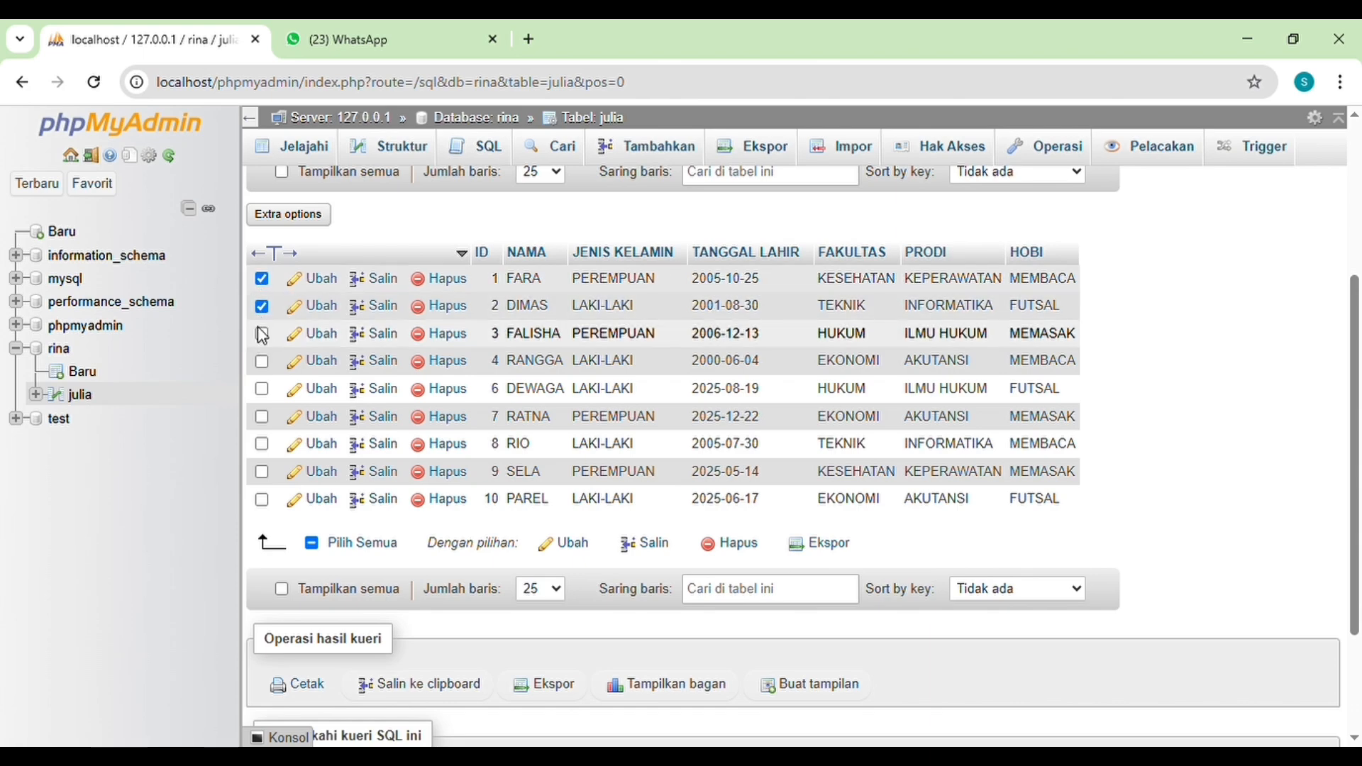
left_click(262, 334)
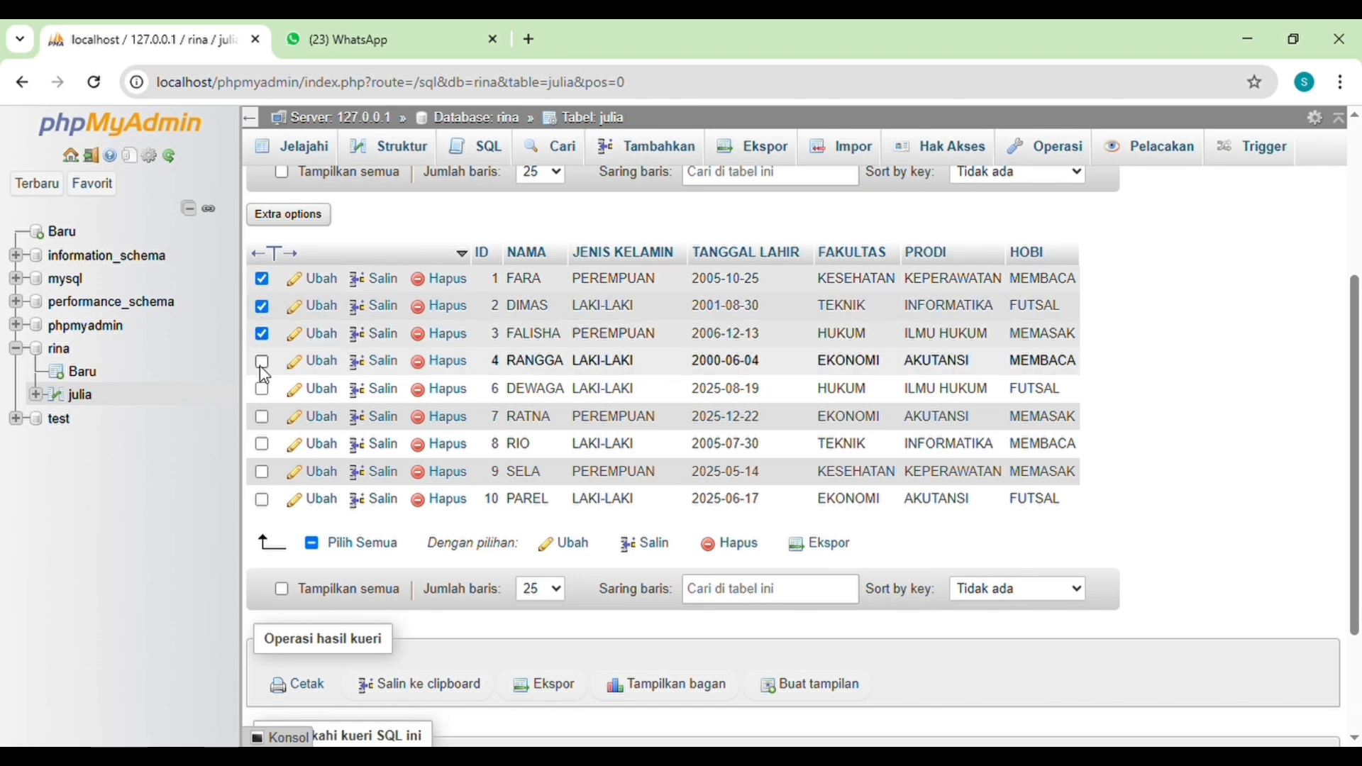
left_click(311, 543)
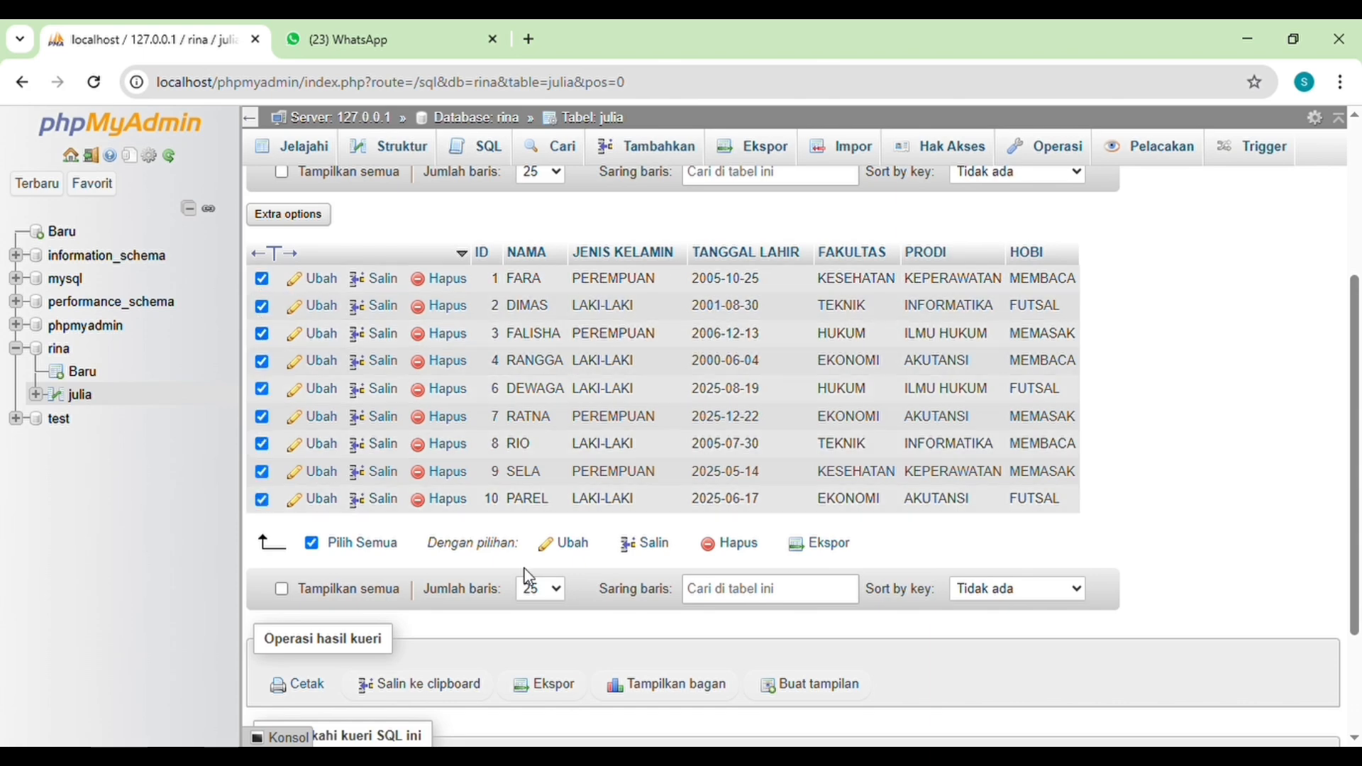
left_click(738, 548)
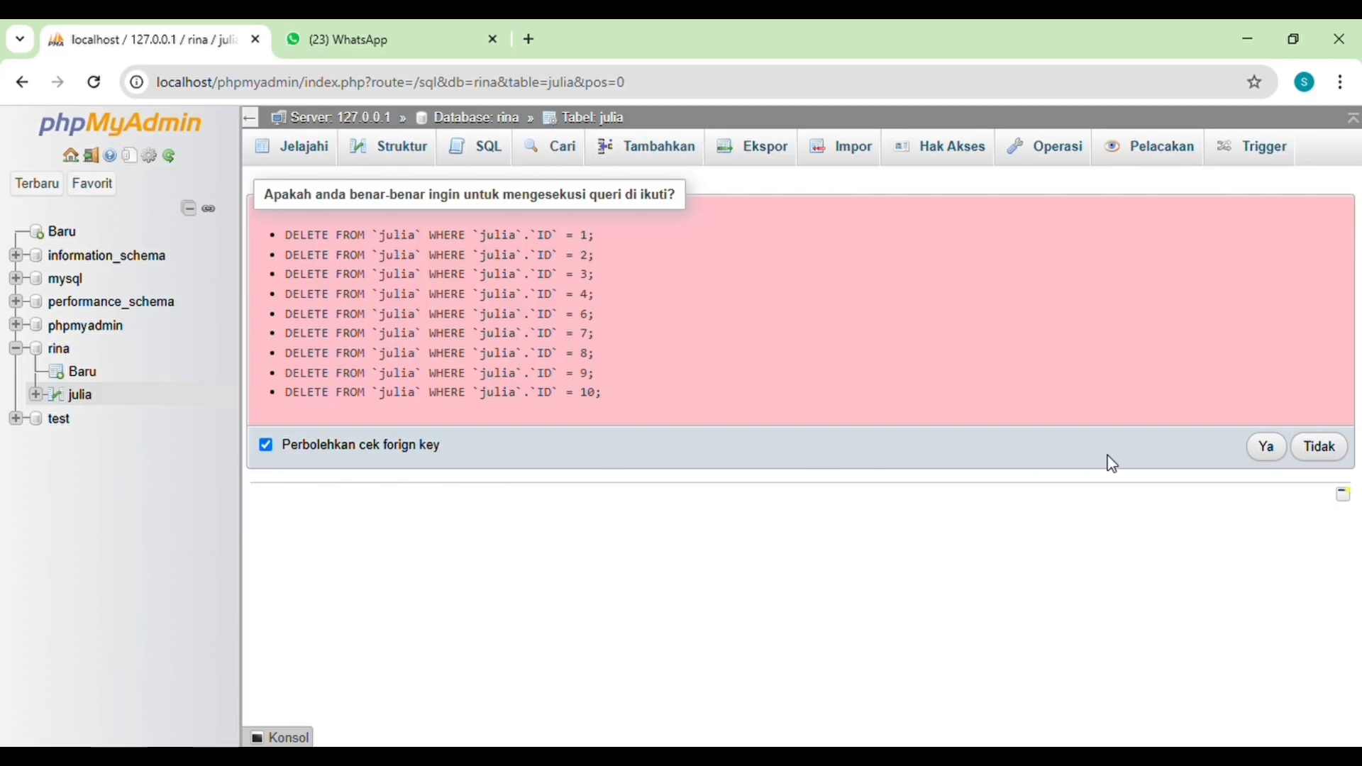
left_click(1269, 448)
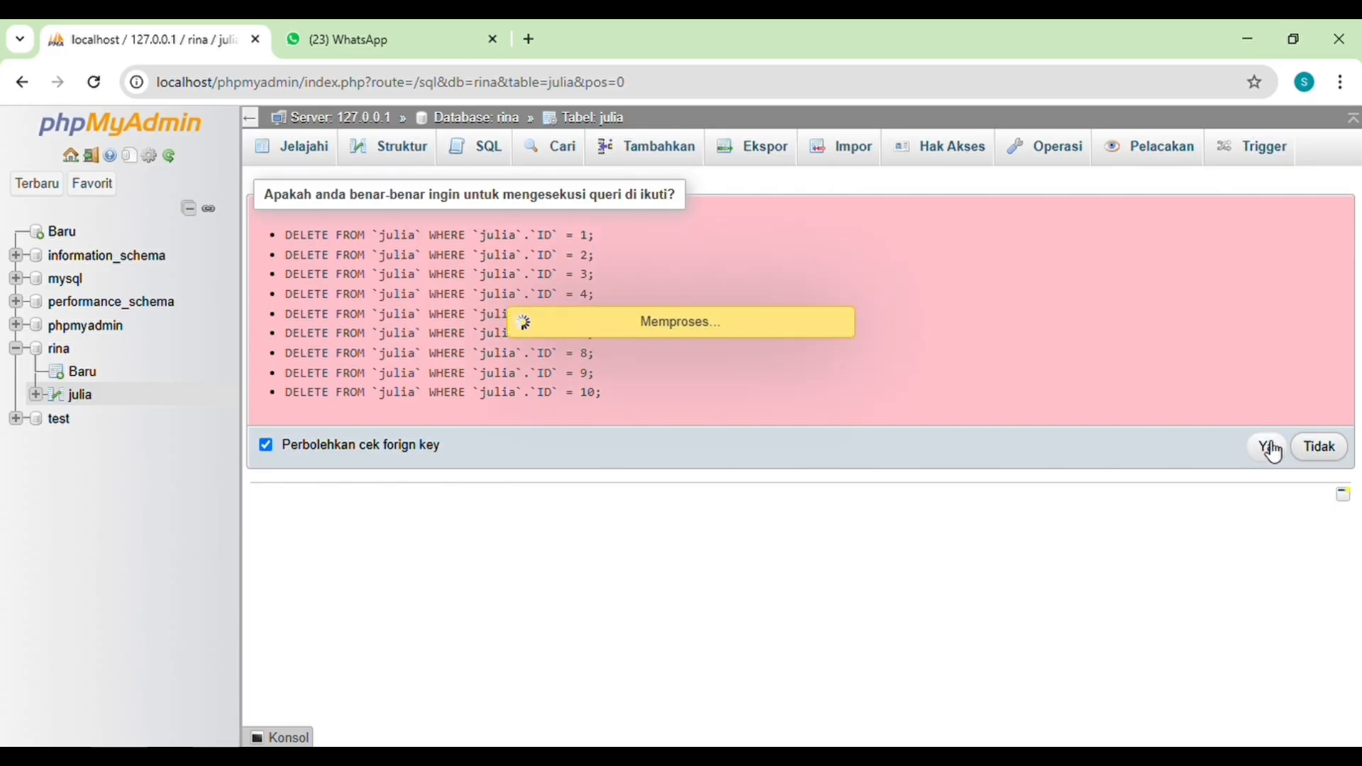